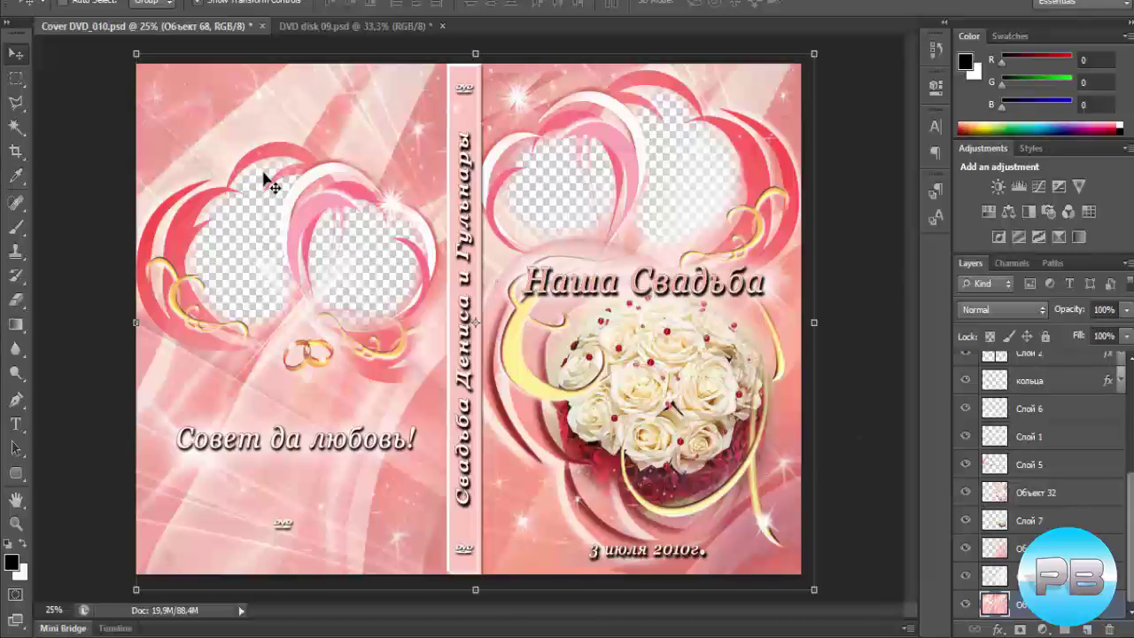
# Step: Show the DVD disk 09.psd label design, then return to the Cover DVD_010.psd cover
pyautogui.click(363, 26)
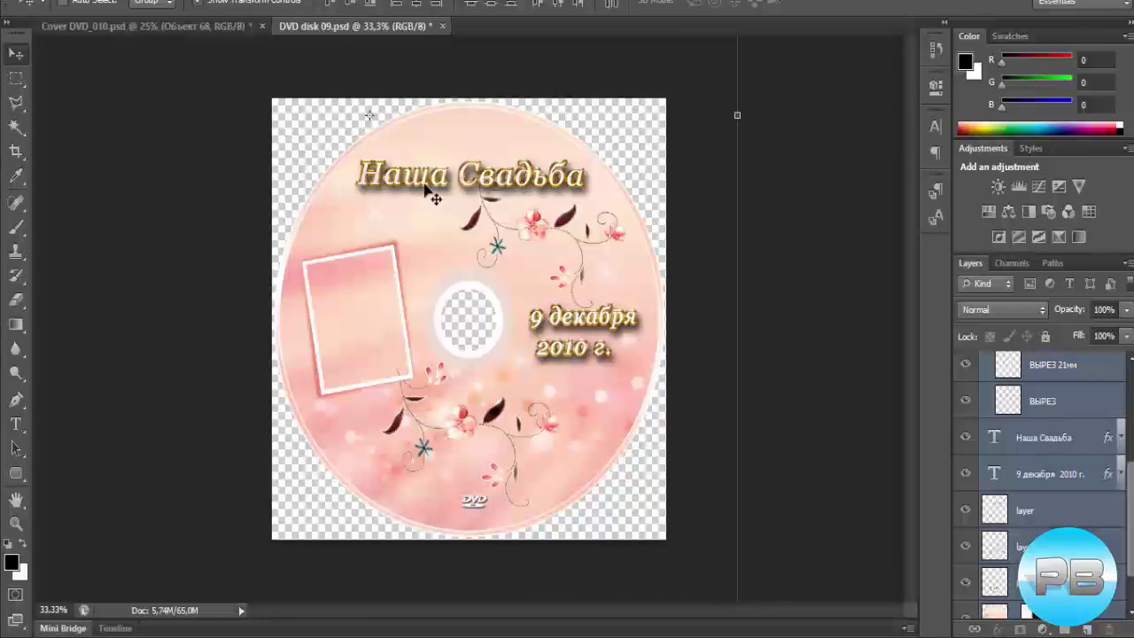
pyautogui.click(181, 27)
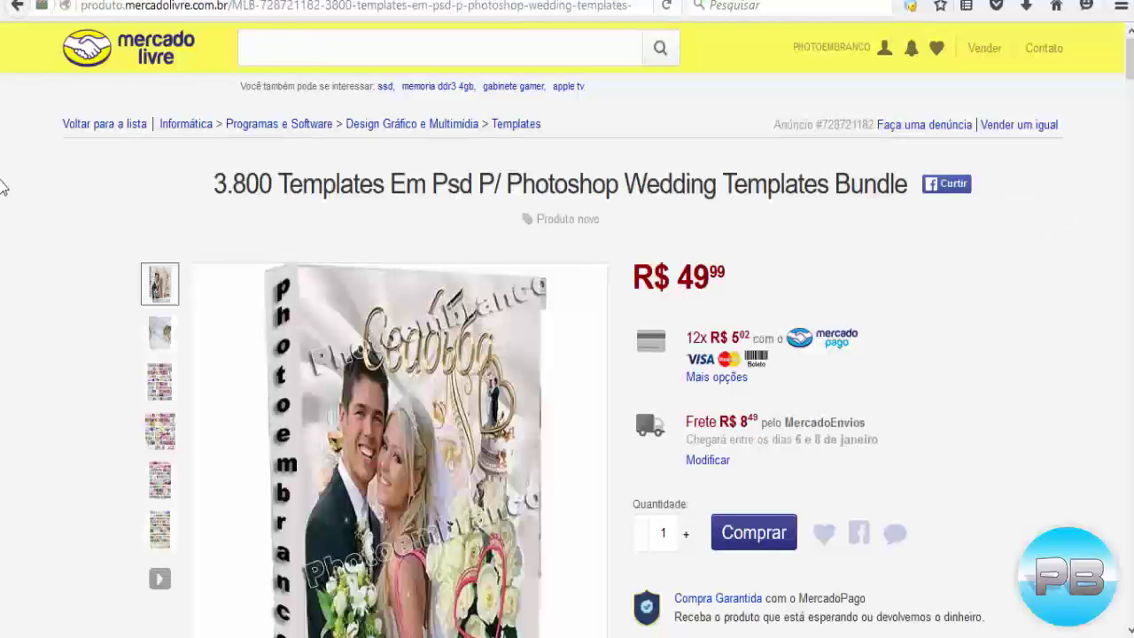
# Step: Browse the seller's Mercado Livre listings, view the wedding templates bundle, and return to the list
pyautogui.scroll(-2, 2, 186)
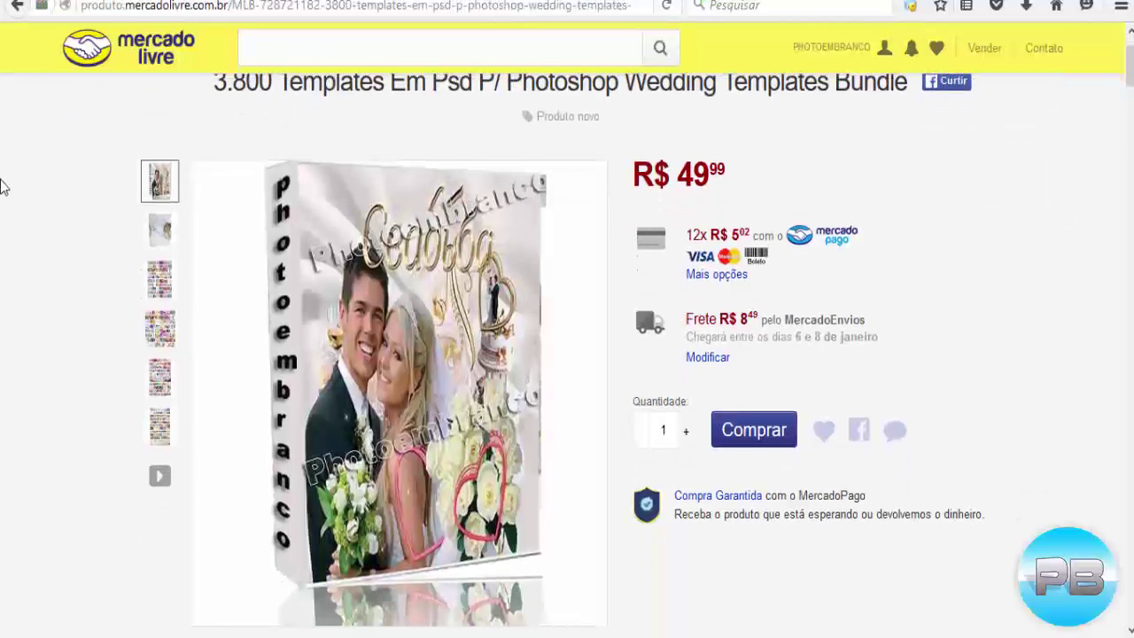
pyautogui.scroll(2, 2, 187)
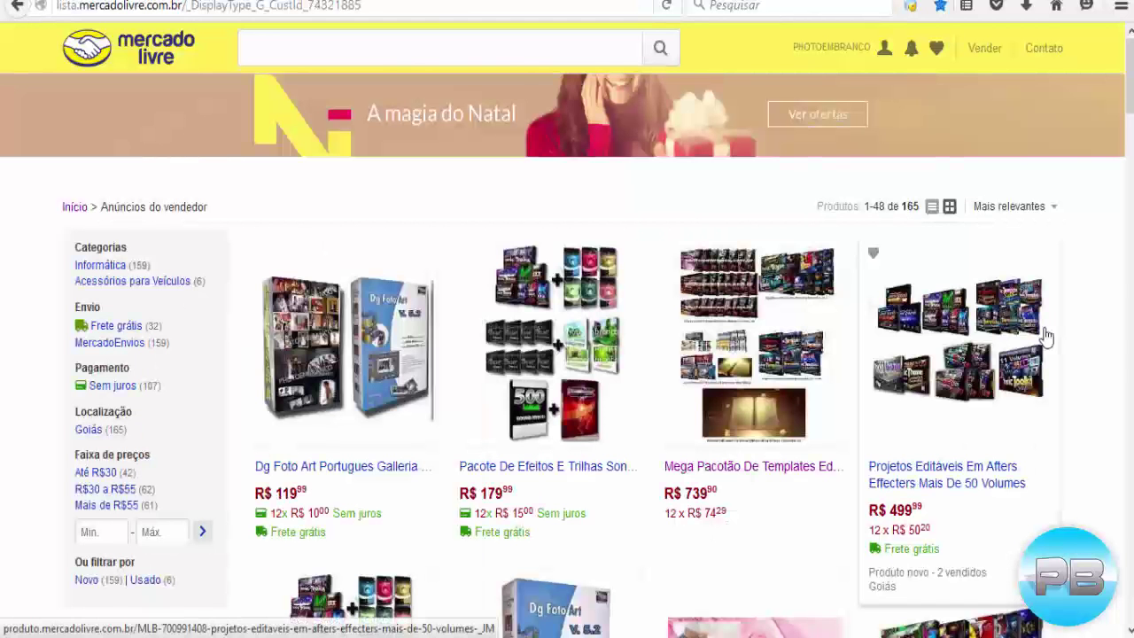
pyautogui.scroll(-1, 1118, 349)
pyautogui.scroll(-2, 1118, 349)
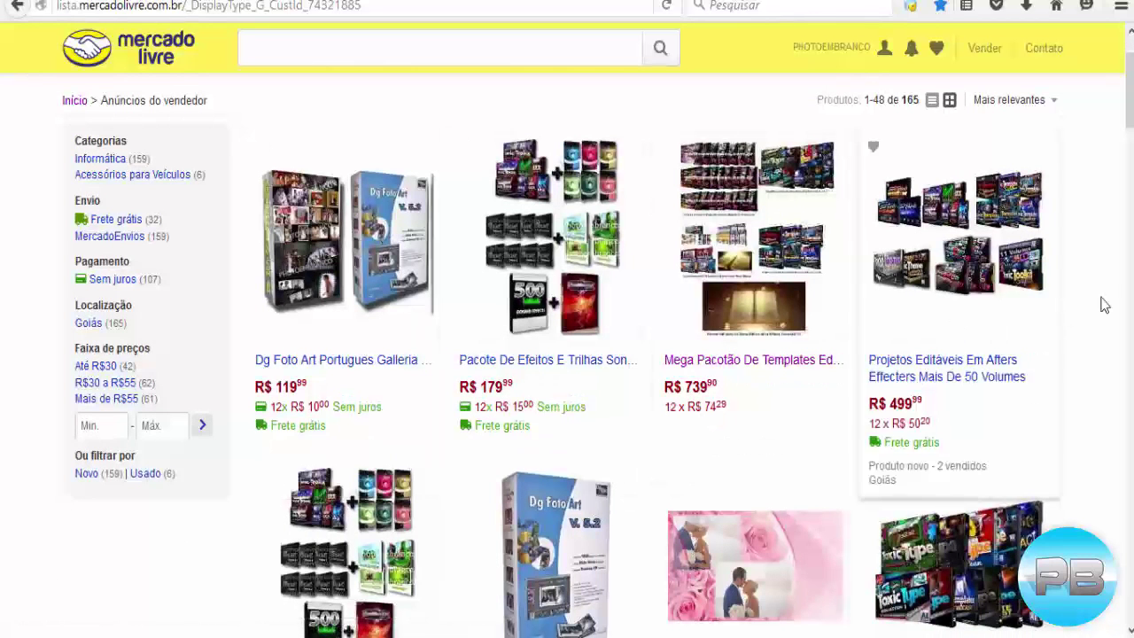
pyautogui.click(754, 566)
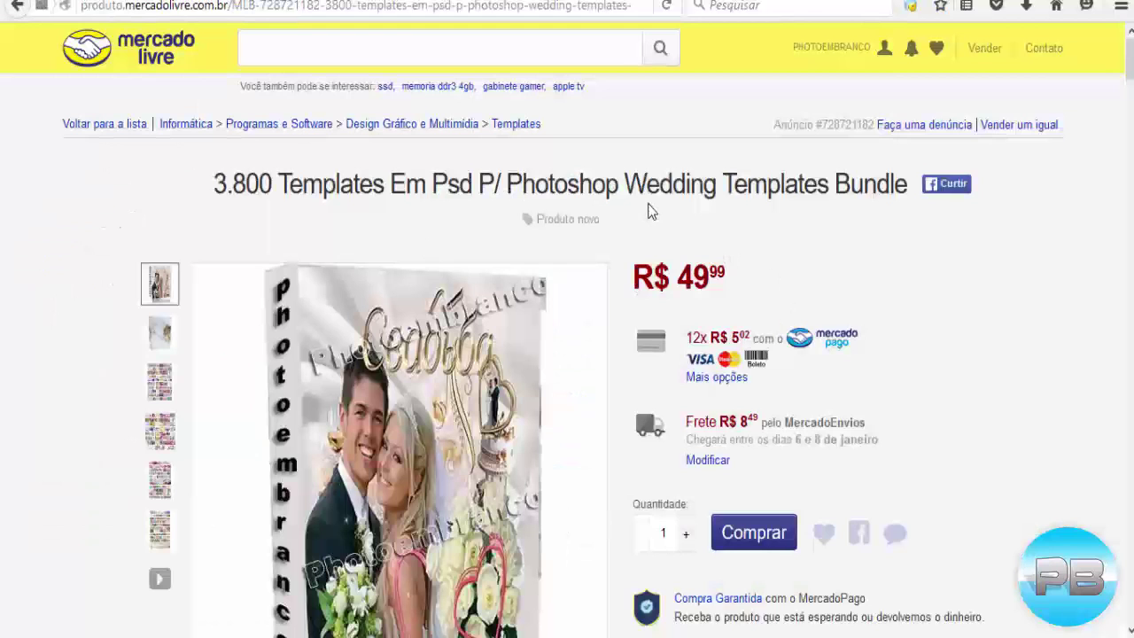
pyautogui.hotkey('alt', 'Left')
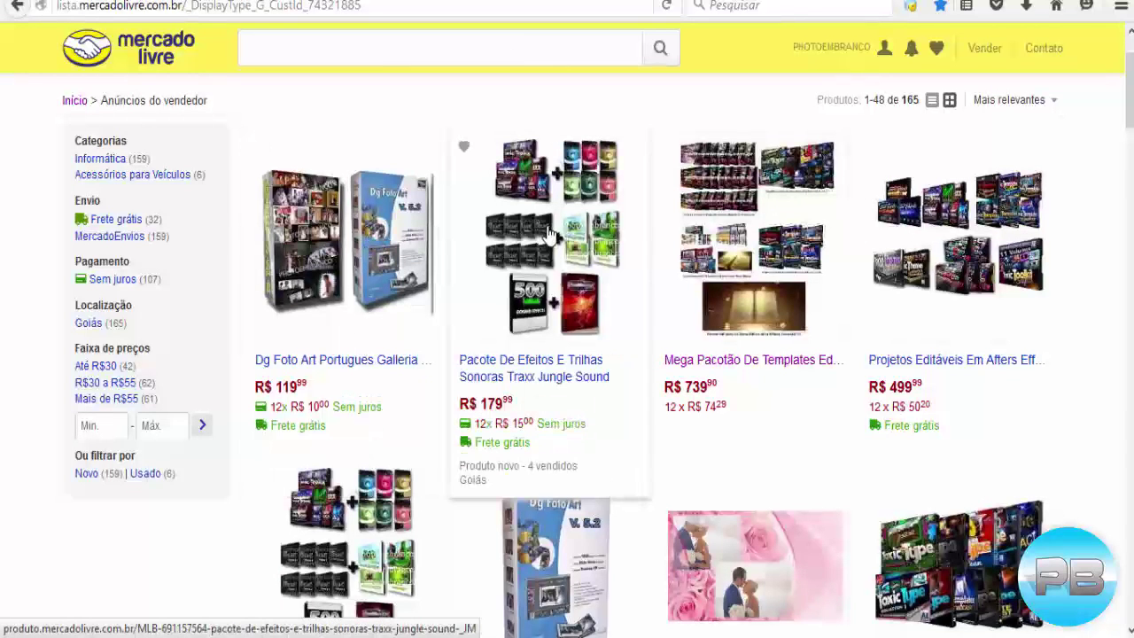
# Step: Scroll up and down through the seller's product grid
pyautogui.scroll(-2, 550, 301)
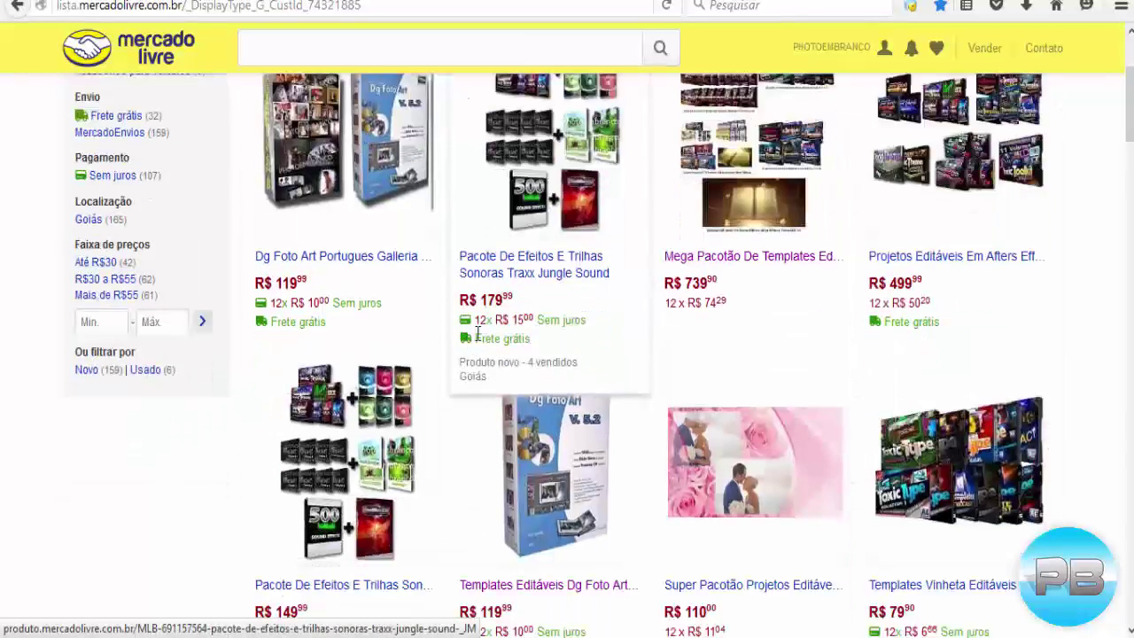
pyautogui.scroll(-4, 414, 344)
pyautogui.scroll(-4, 413, 343)
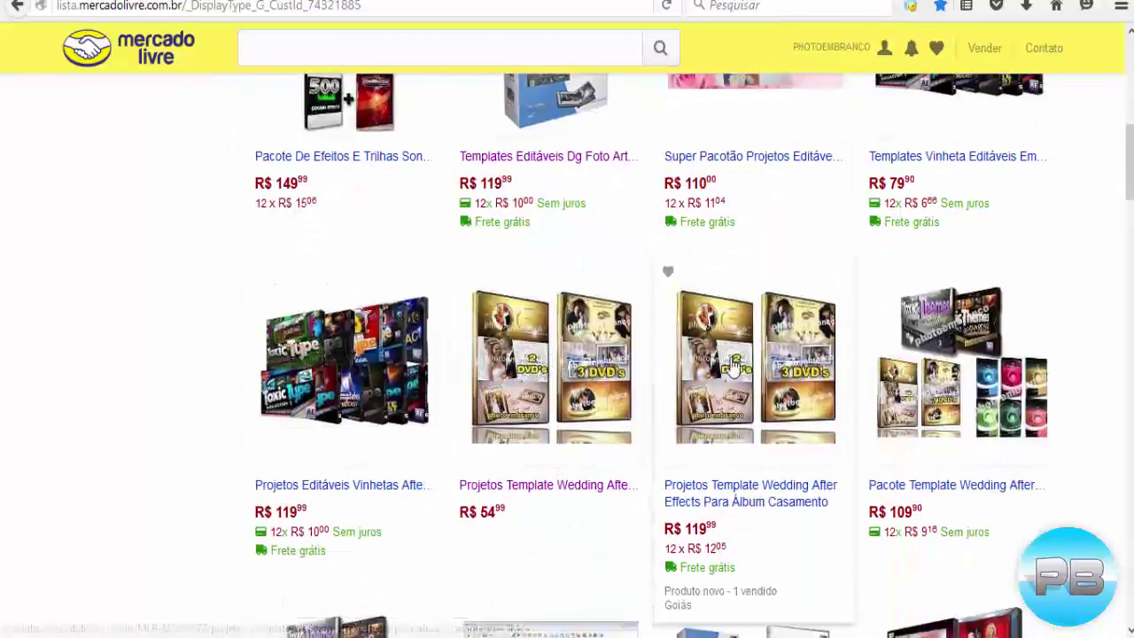
pyautogui.scroll(-5, 345, 373)
pyautogui.scroll(-1, 532, 390)
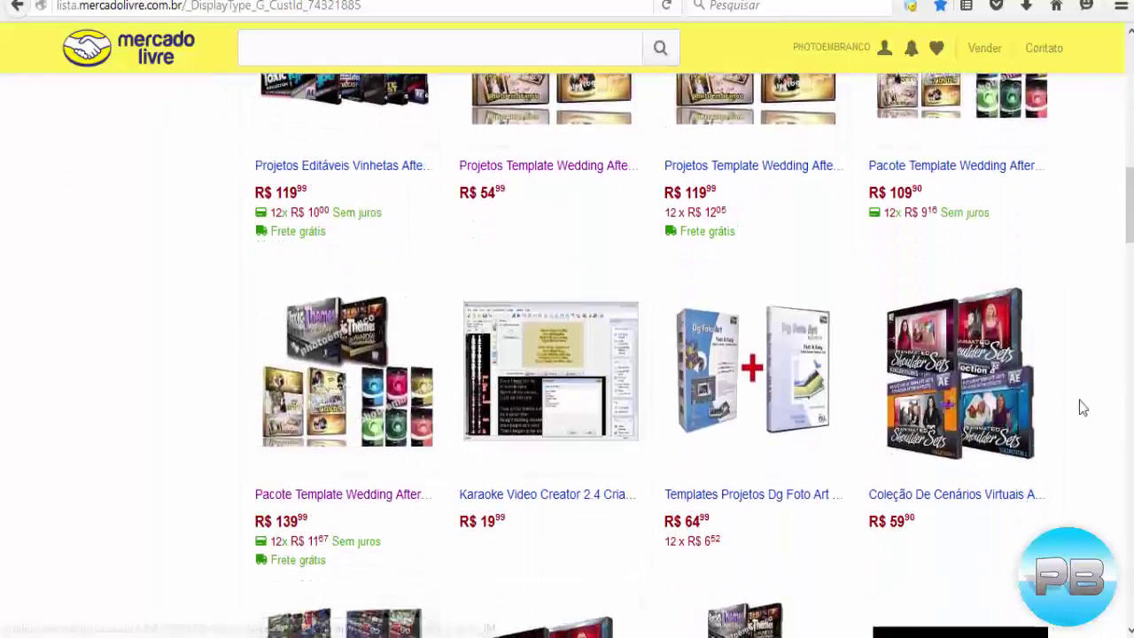
pyautogui.scroll(3, 537, 398)
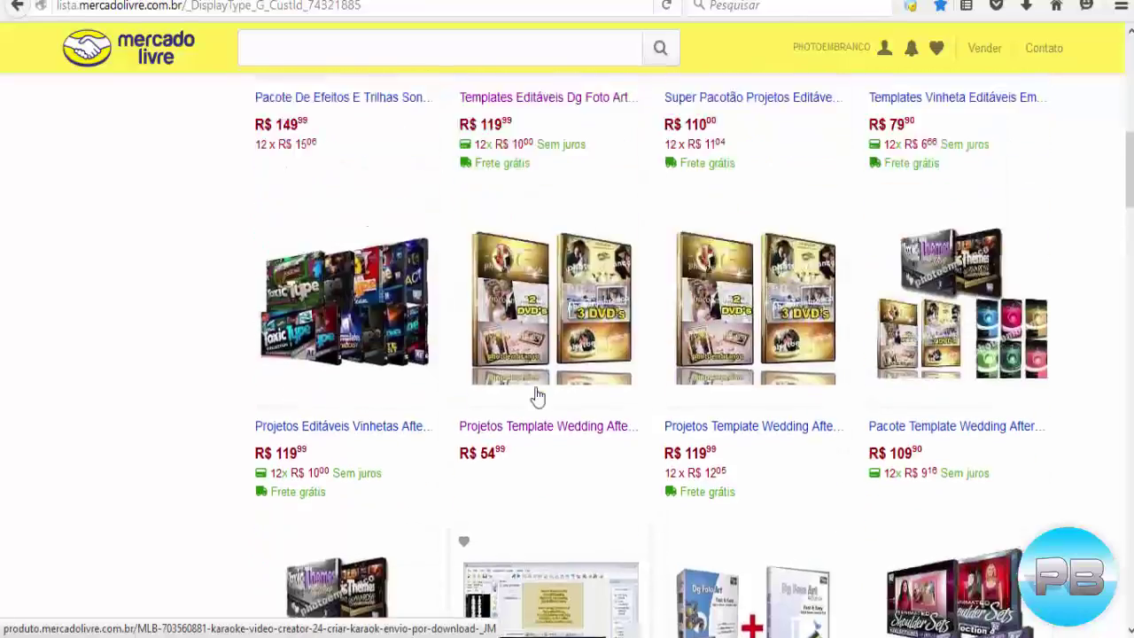
pyautogui.scroll(3, 887, 422)
pyautogui.scroll(4, 887, 422)
pyautogui.scroll(-9, 878, 420)
pyautogui.scroll(-8, 863, 410)
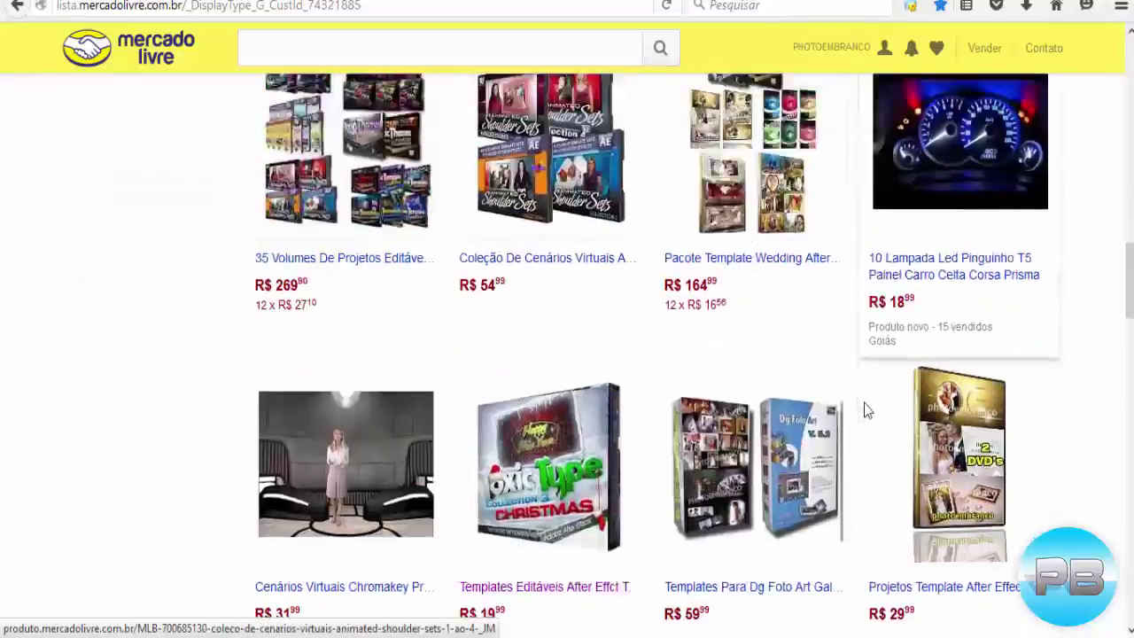
pyautogui.scroll(4, 863, 410)
pyautogui.scroll(5, 855, 282)
pyautogui.scroll(2, 836, 245)
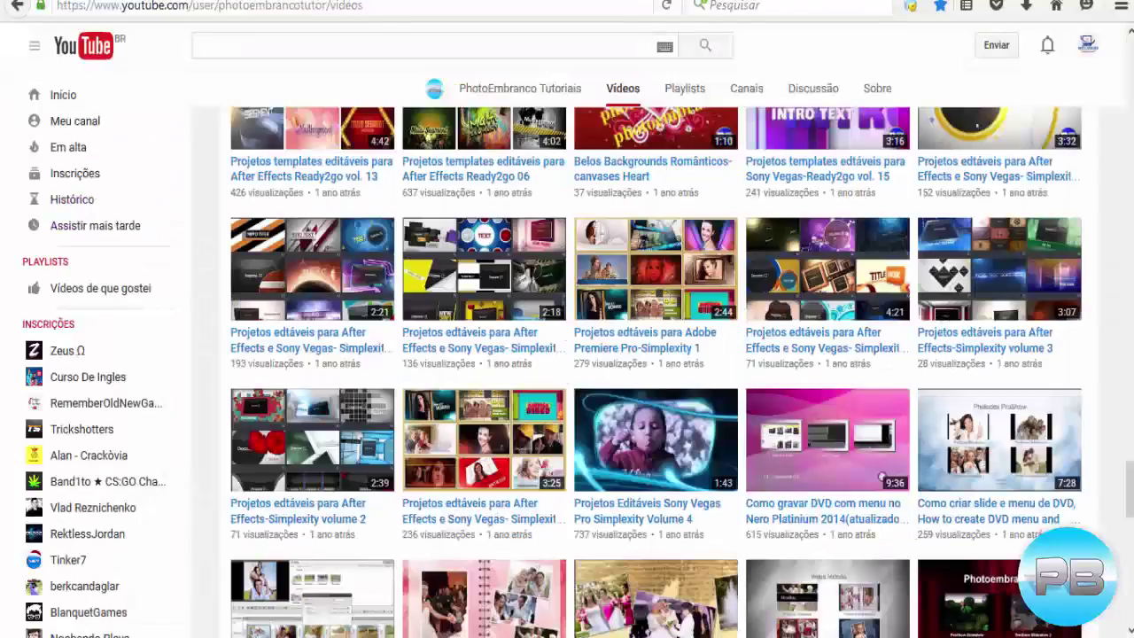
pyautogui.scroll(5, 693, 308)
pyautogui.scroll(5, 693, 307)
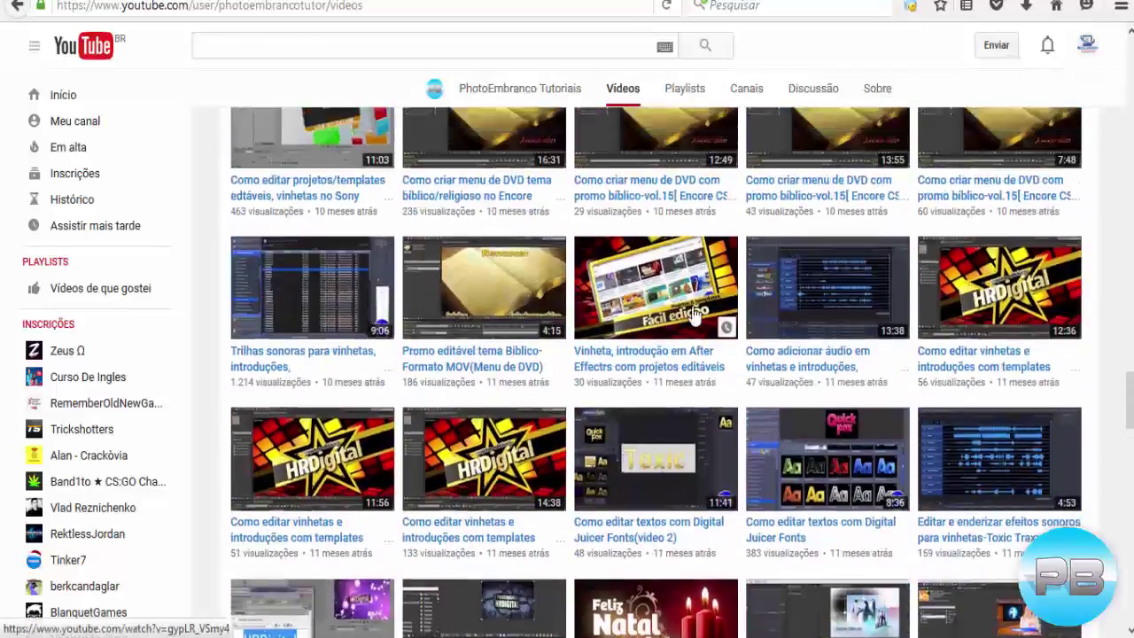
pyautogui.scroll(5, 693, 307)
pyautogui.scroll(5, 693, 310)
pyautogui.scroll(5, 692, 315)
pyautogui.scroll(5, 692, 317)
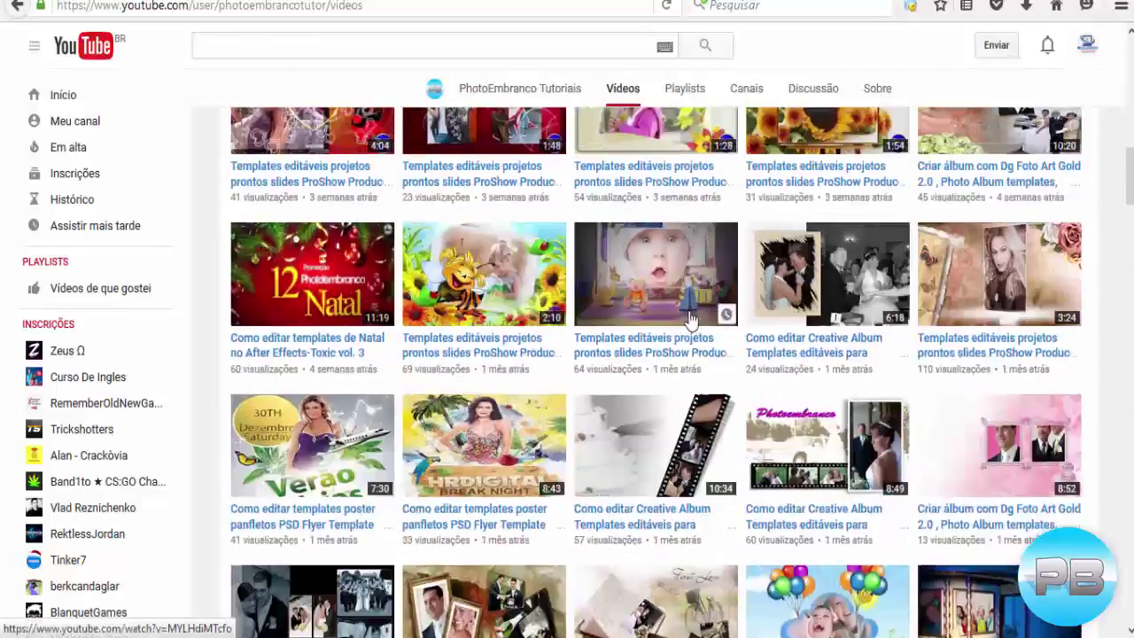
pyautogui.scroll(5, 693, 321)
pyautogui.scroll(5, 691, 321)
pyautogui.scroll(2, 690, 319)
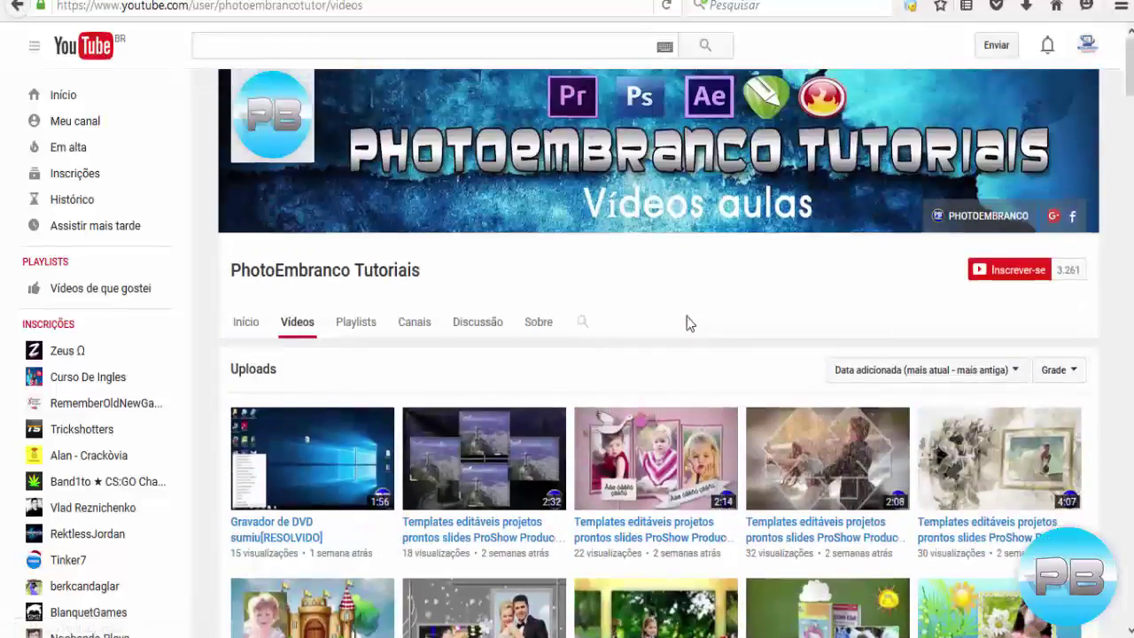
pyautogui.scroll(-3, 687, 316)
pyautogui.scroll(-2, 687, 316)
pyautogui.scroll(-2, 660, 248)
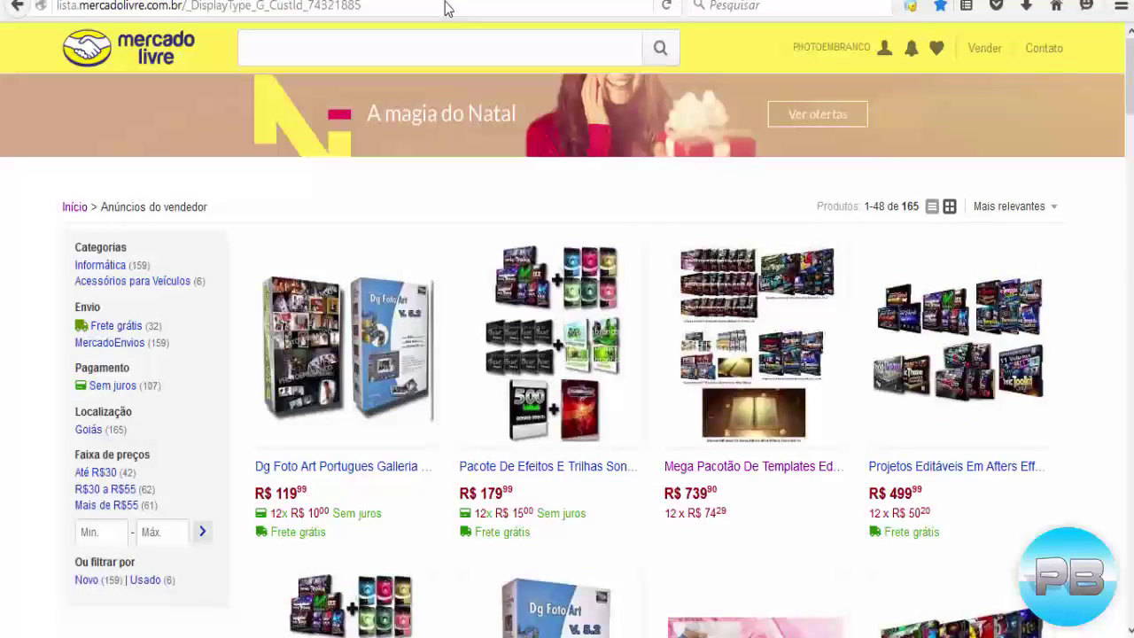
# Step: Scroll through the Mercado Livre product grid once more
pyautogui.scroll(-4, 902, 318)
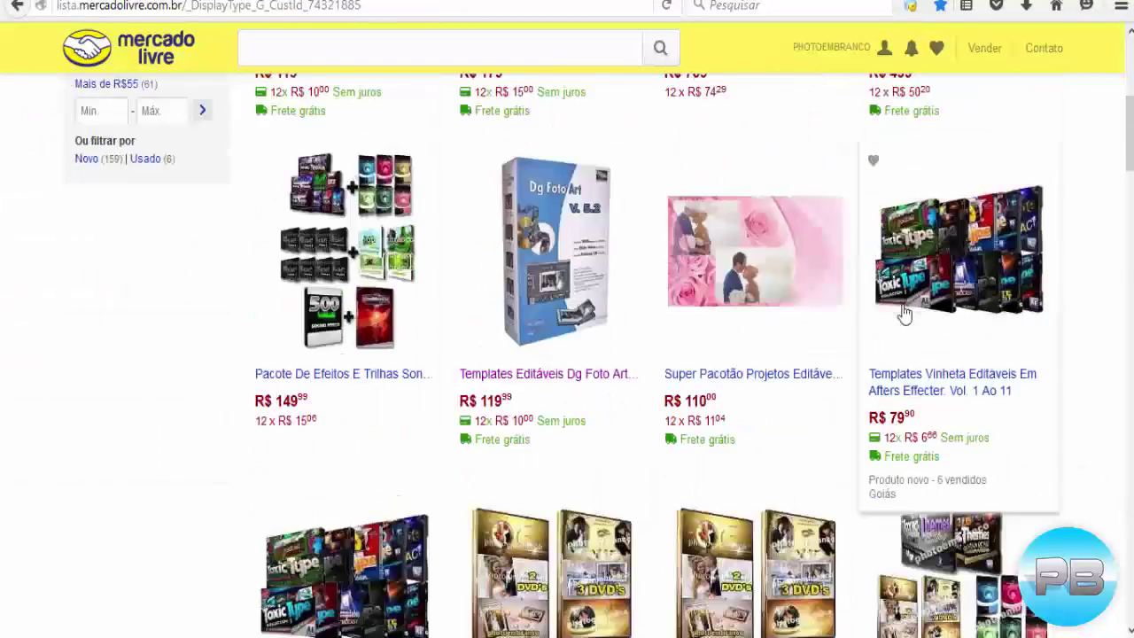
pyautogui.scroll(-5, 899, 326)
pyautogui.scroll(5, 899, 326)
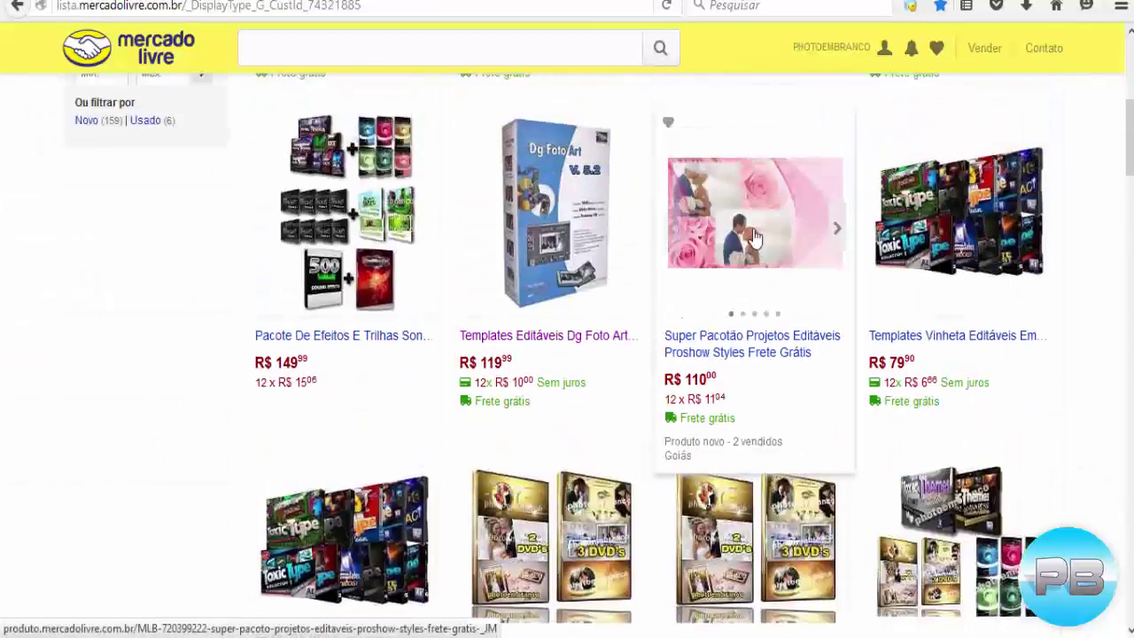
pyautogui.scroll(2, 823, 362)
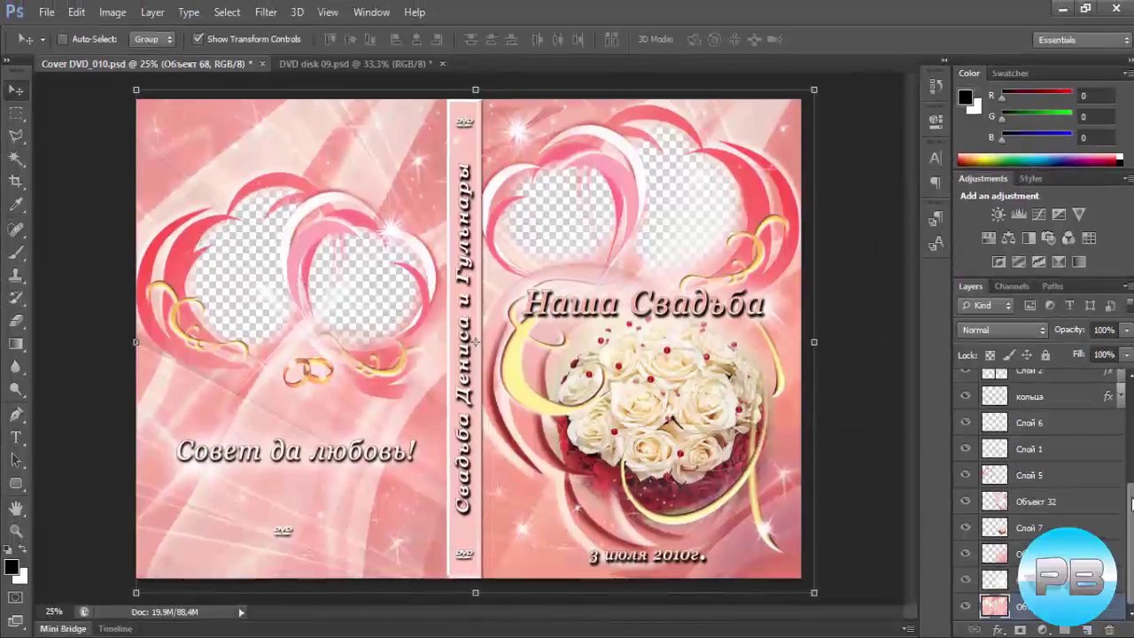
# Step: Toggle the date text layer's visibility to locate it on the cover
pyautogui.moveTo(1132, 503); pyautogui.dragTo(1132, 381)
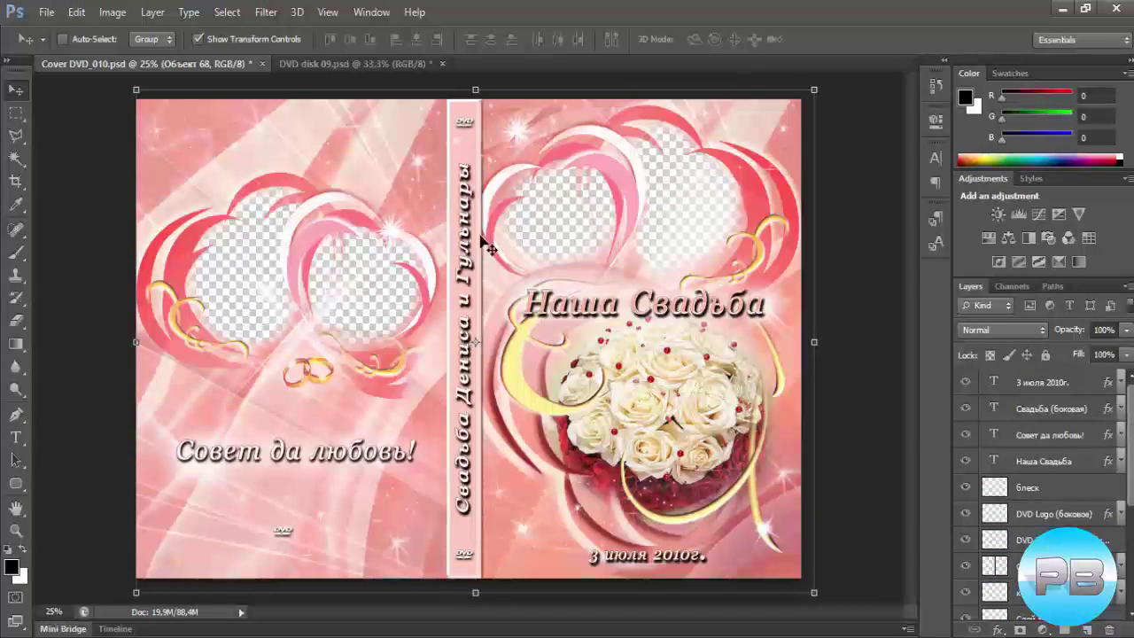
pyautogui.click(970, 384)
pyautogui.click(968, 383)
pyautogui.click(969, 383)
pyautogui.click(969, 383)
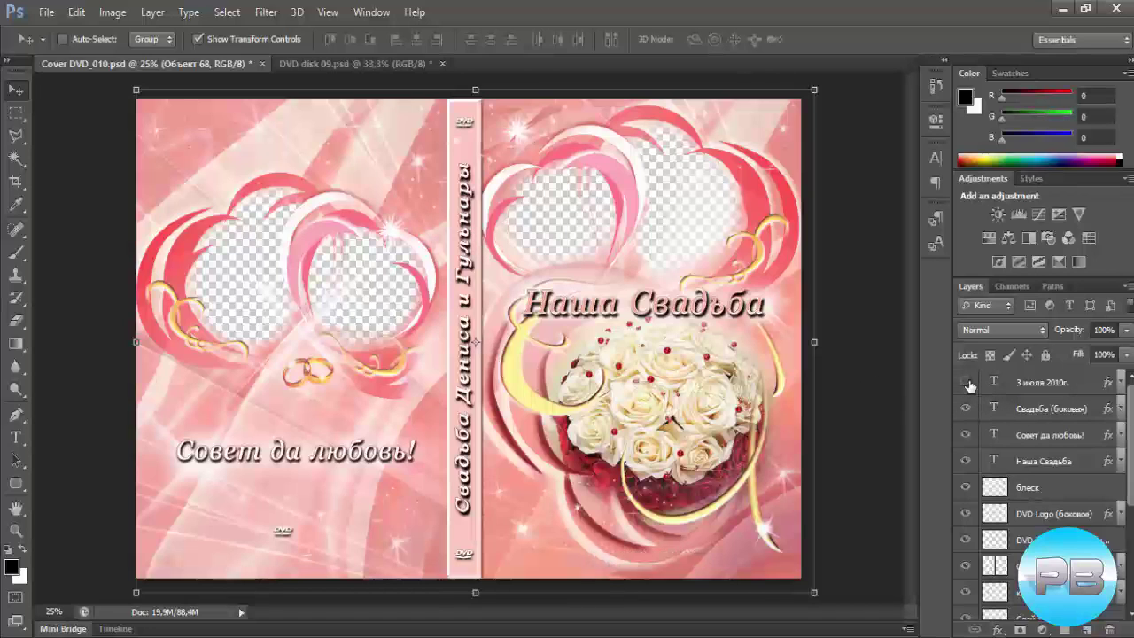
pyautogui.click(968, 383)
# Step: Replace the 3 июля 2010г. date text with 'Dezembro 2015' and commit it
pyautogui.click(1040, 387)
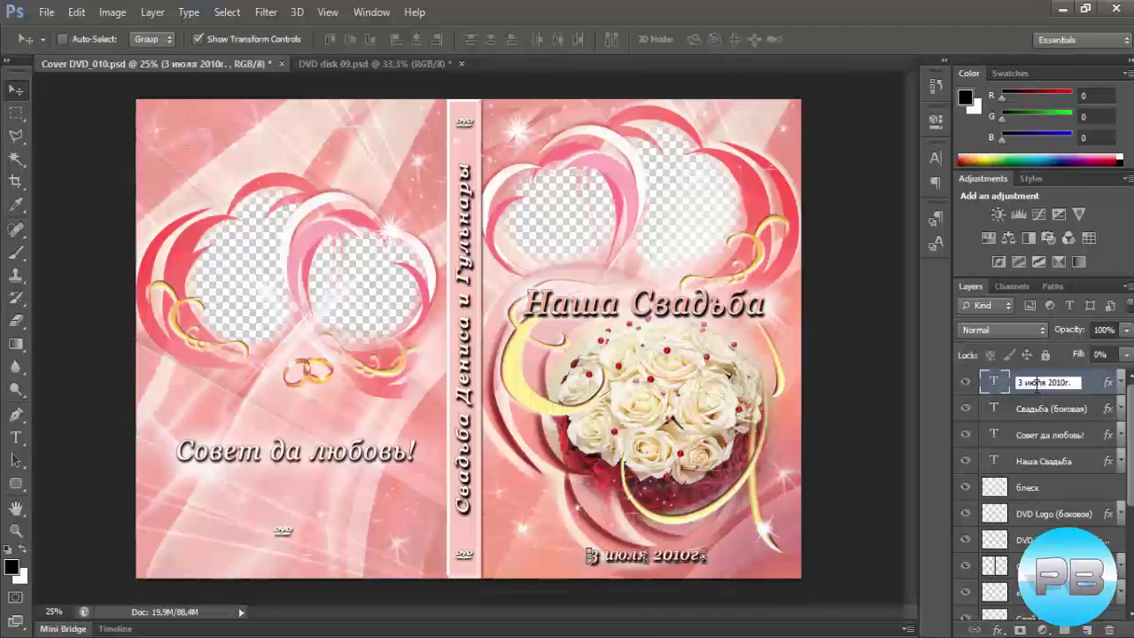
pyautogui.doubleClick(1037, 383)
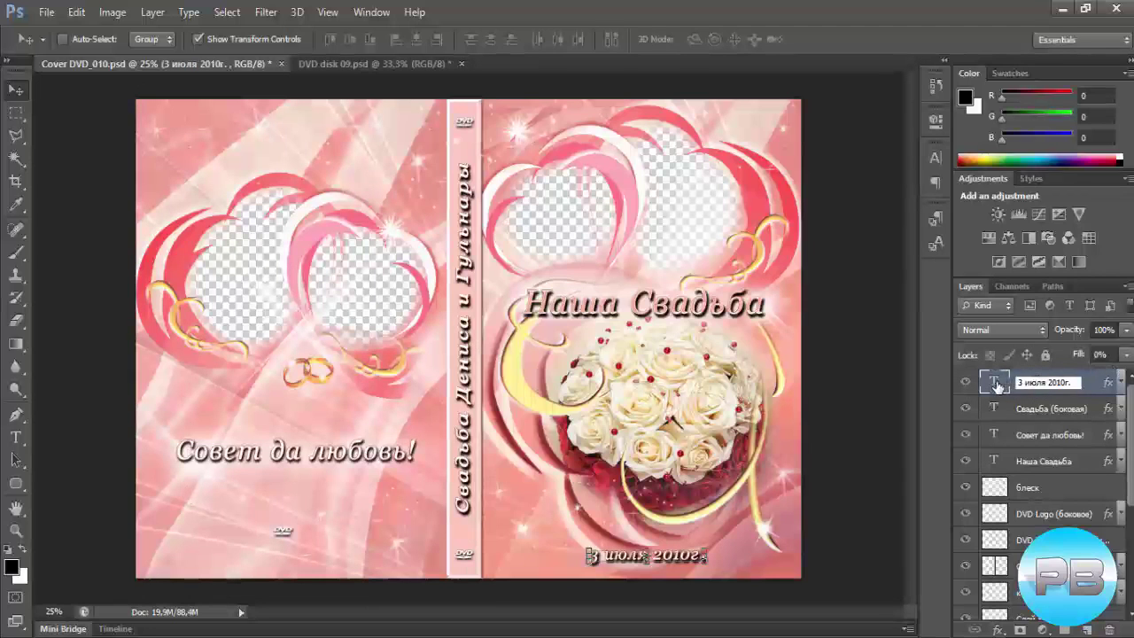
pyautogui.doubleClick(994, 382)
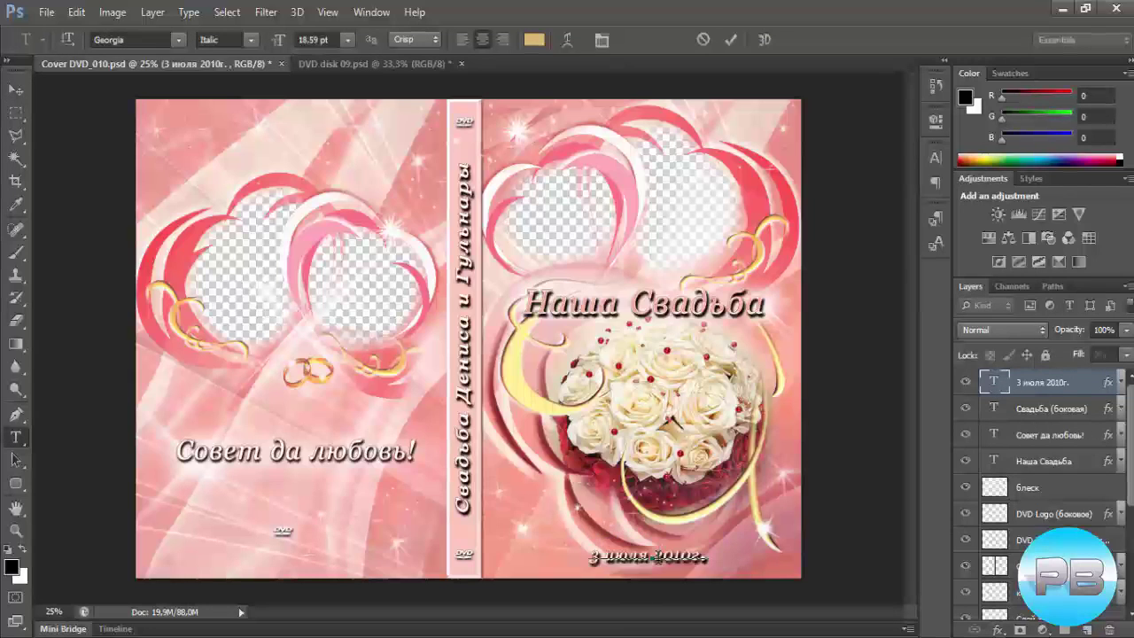
pyautogui.write('Денеб')
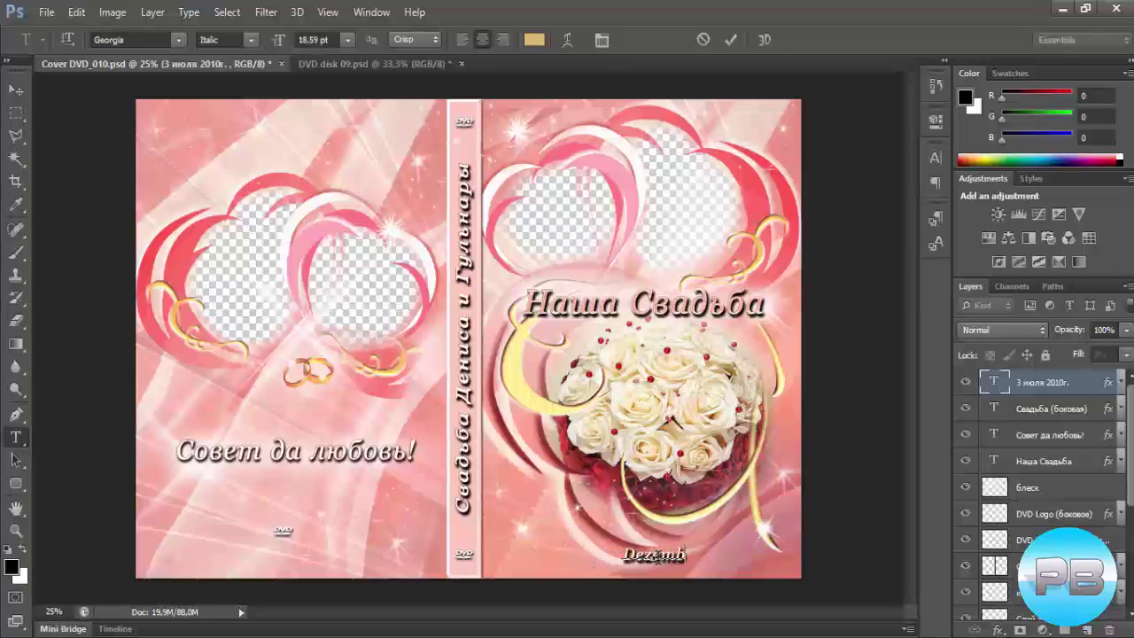
pyautogui.write('ря')
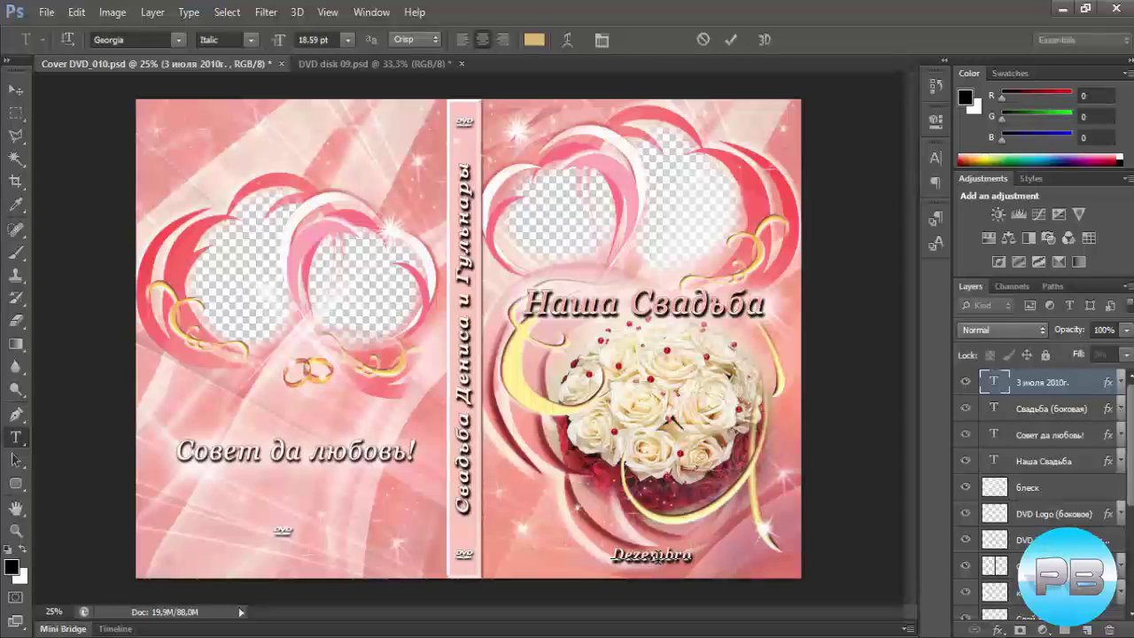
pyautogui.write(' 2015')
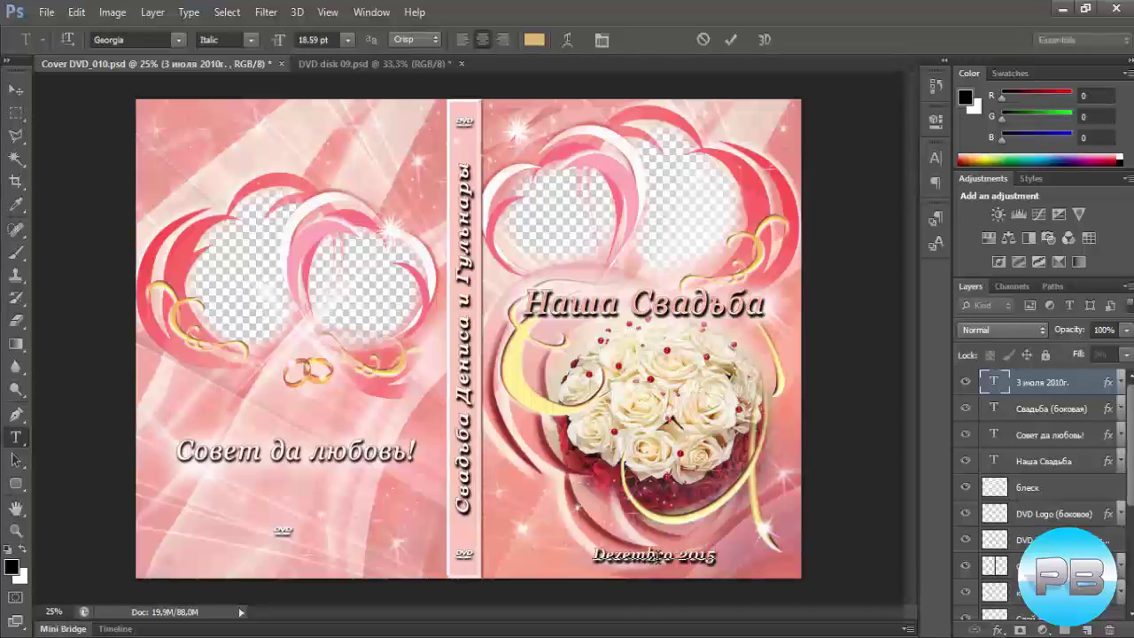
pyautogui.hotkey('ctrl', 'Return')
pyautogui.press('v')
# Step: Check the spine title layer, then reopen and recommit the Dezembro 2015 date text
pyautogui.click(966, 409)
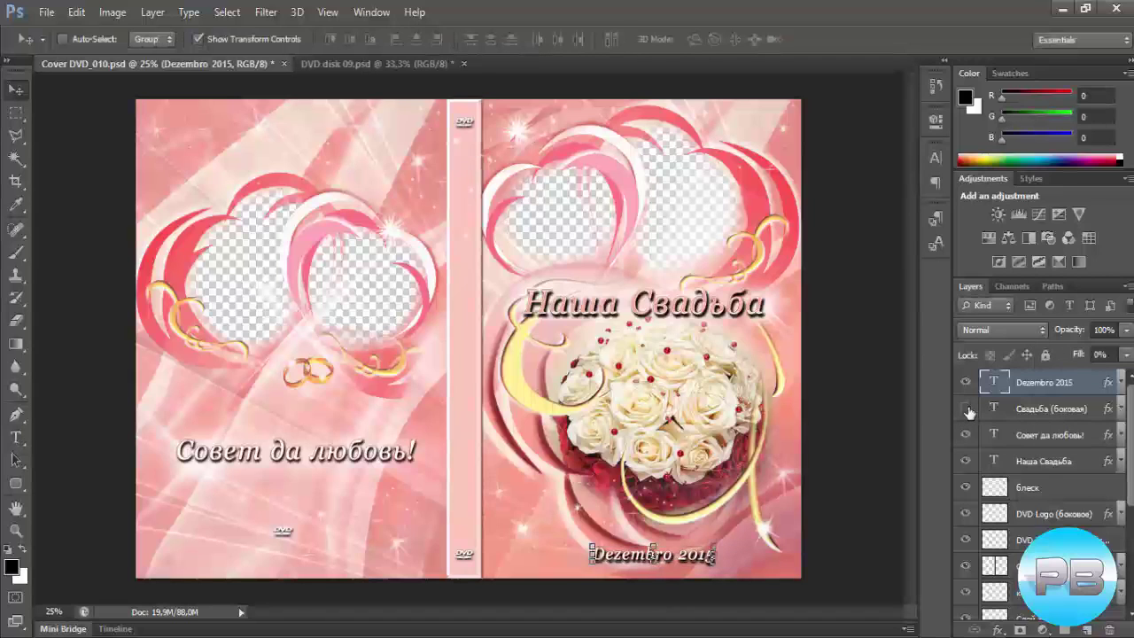
pyautogui.click(966, 408)
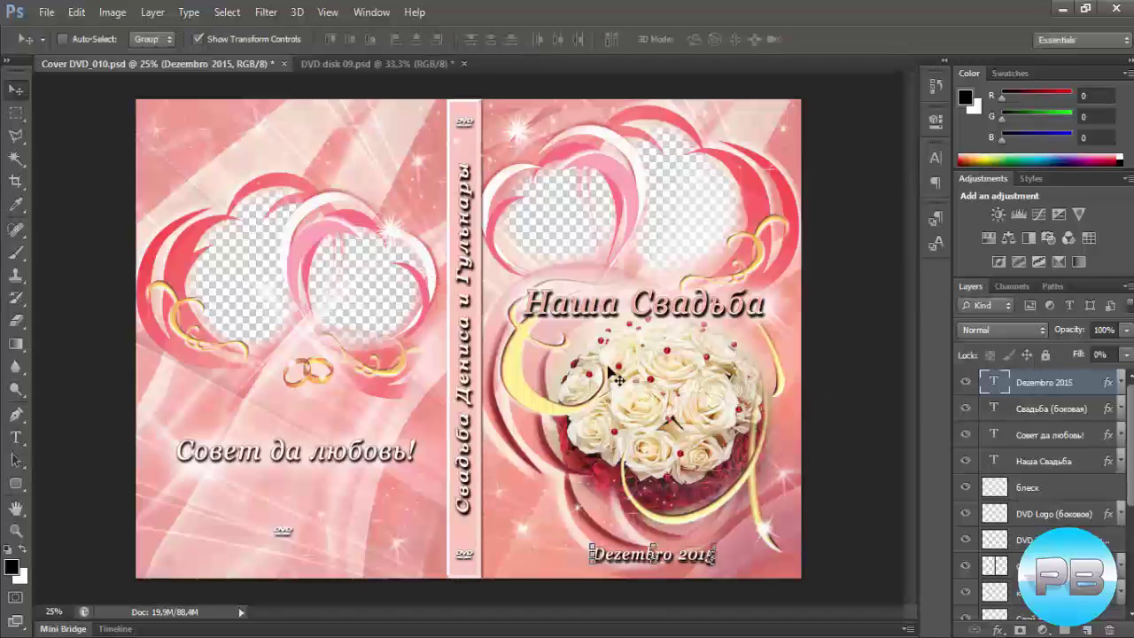
pyautogui.doubleClick(994, 382)
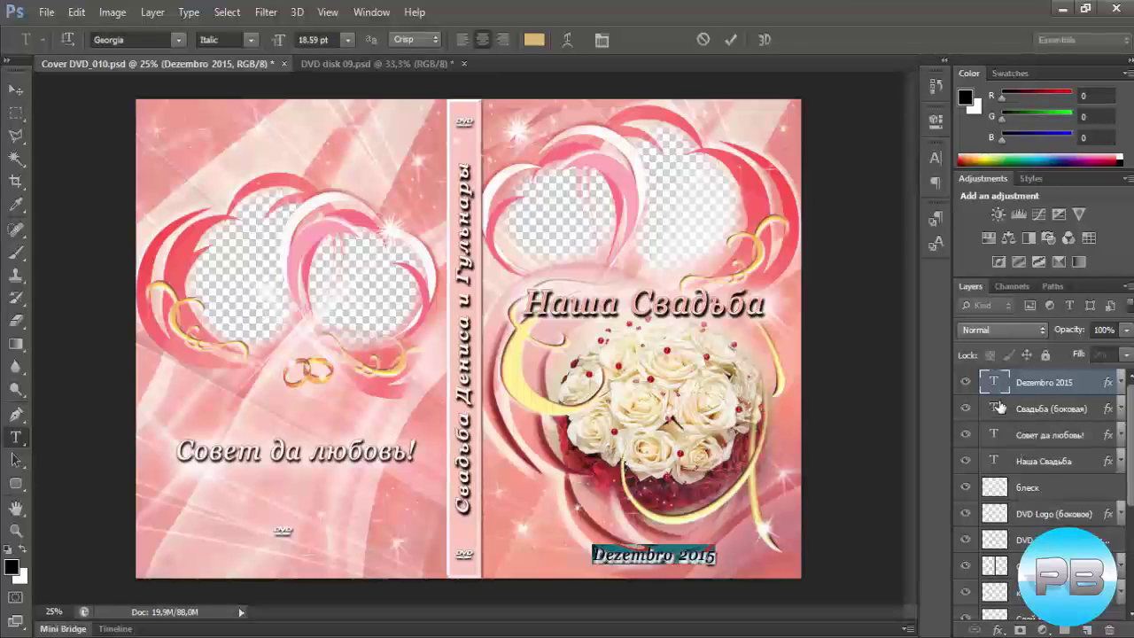
pyautogui.hotkey('ctrl', 'Return')
pyautogui.press('v')
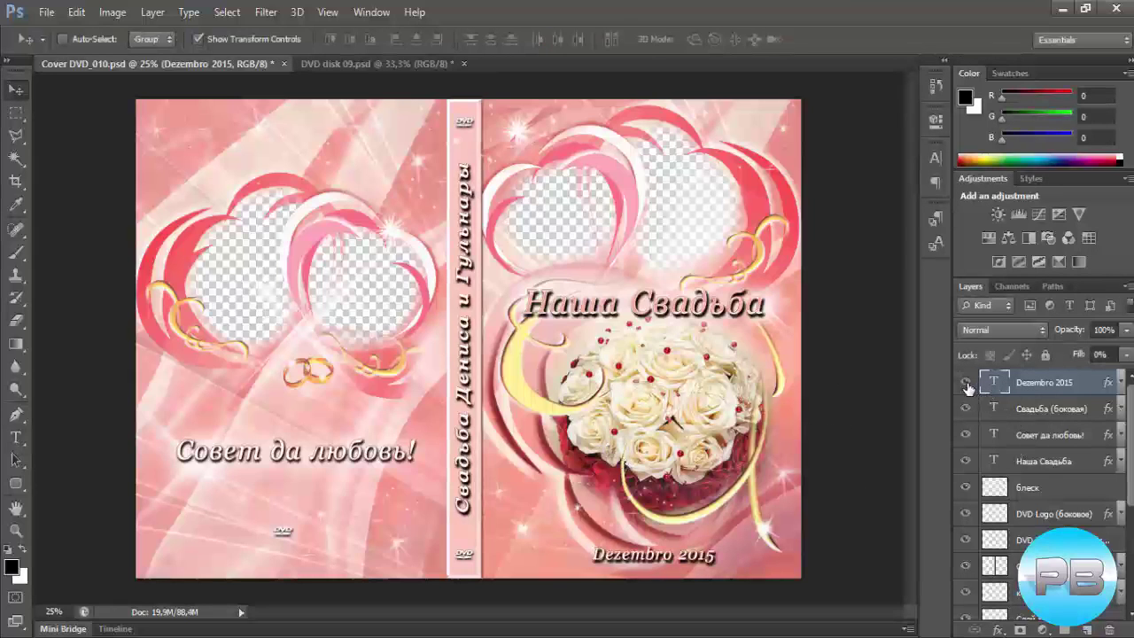
# Step: Replace the Russian spine text with the couple's names joined by '&' and commit
pyautogui.click(995, 412)
pyautogui.doubleClick(996, 412)
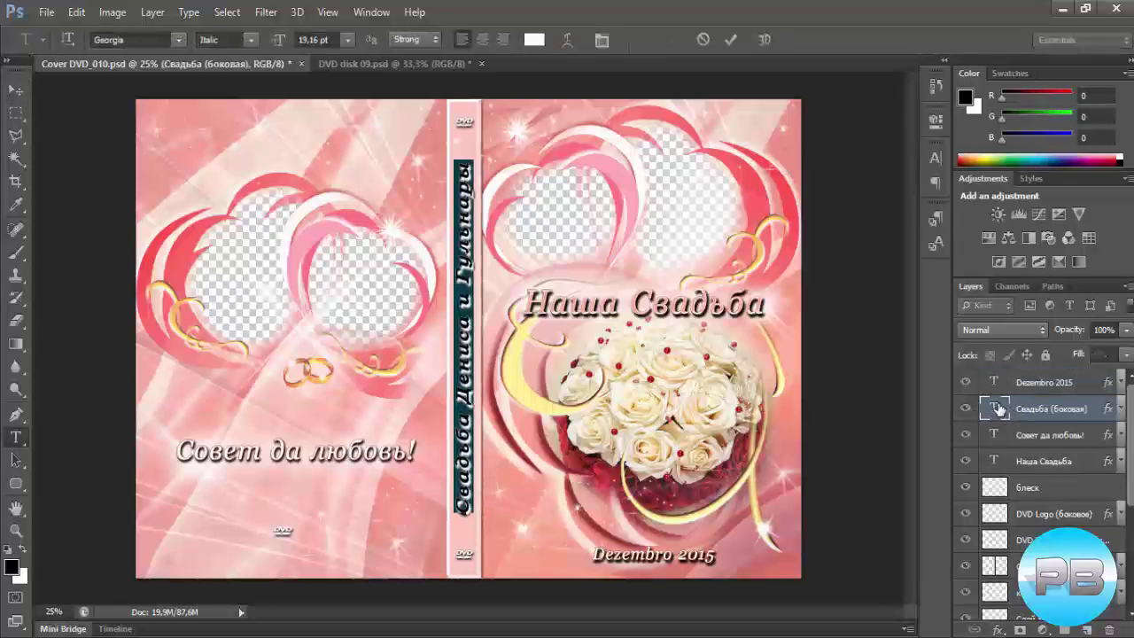
pyautogui.press('BackSpace')
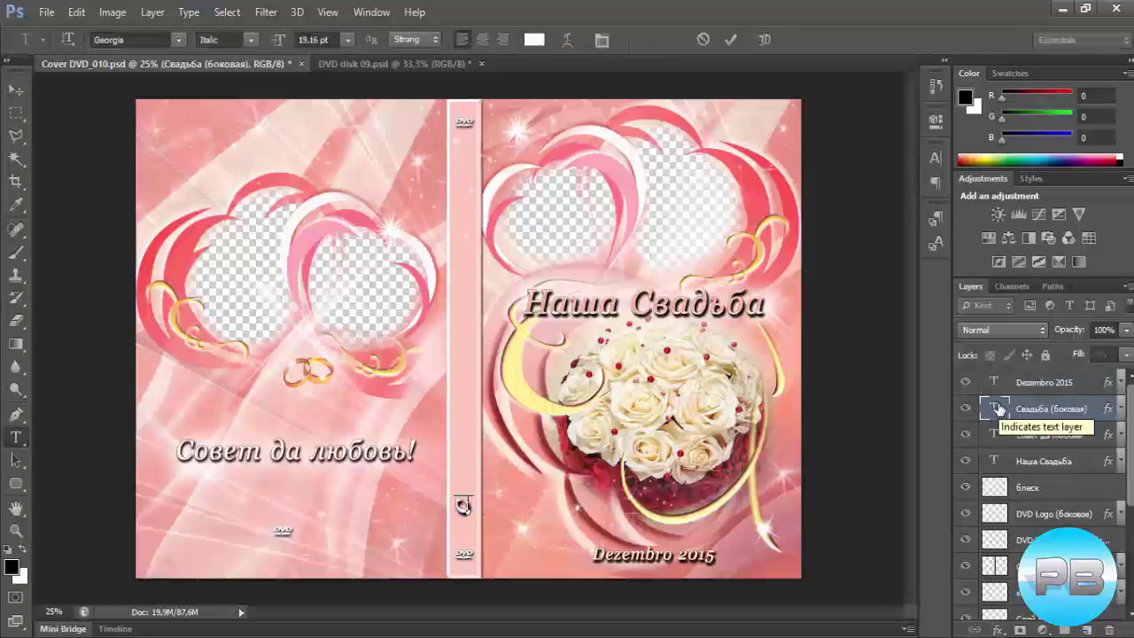
pyautogui.write('Наша')
pyautogui.press('BackSpace')
pyautogui.press('BackSpace')
pyautogui.press('BackSpace')
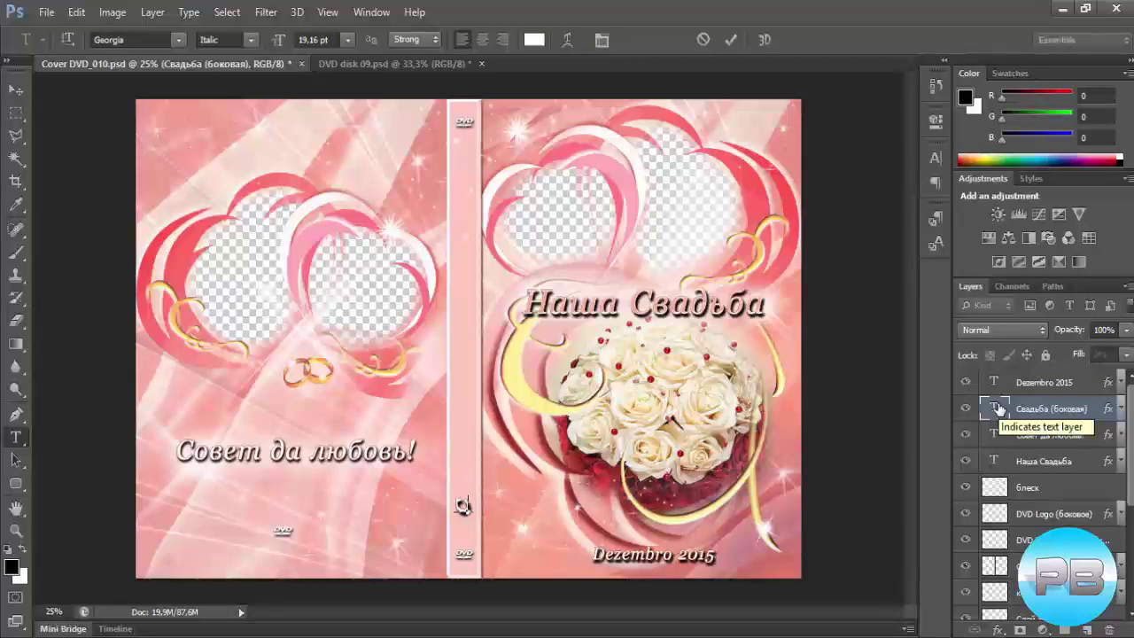
pyautogui.press('BackSpace')
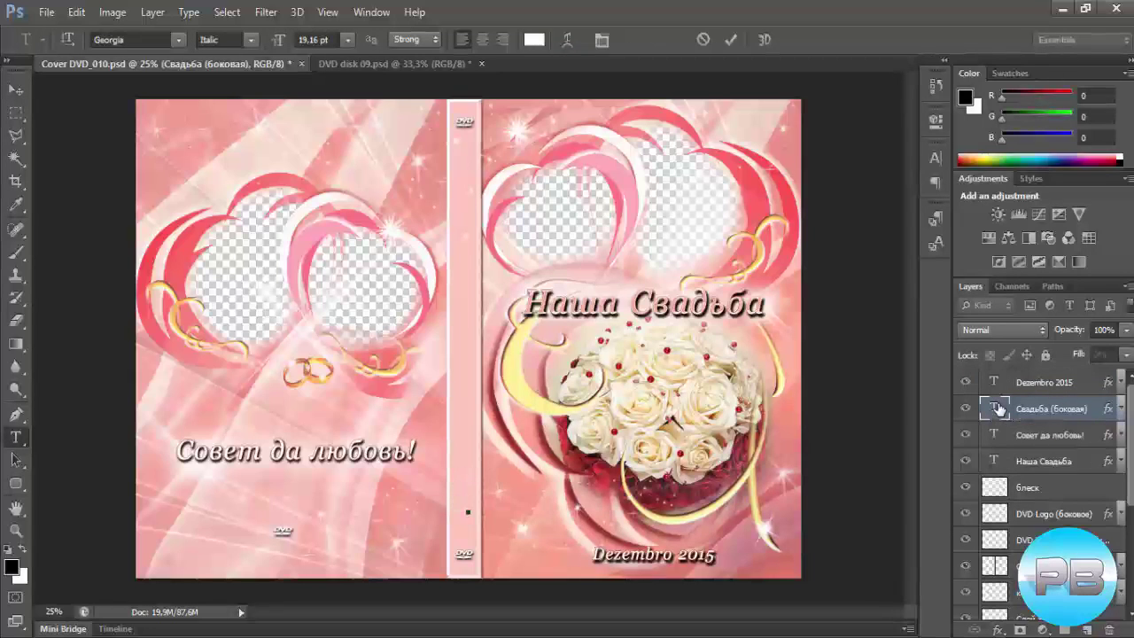
pyautogui.write('Сва')
pyautogui.press('BackSpace')
pyautogui.press('BackSpace')
pyautogui.press('BackSpace')
pyautogui.write('ão Lu')
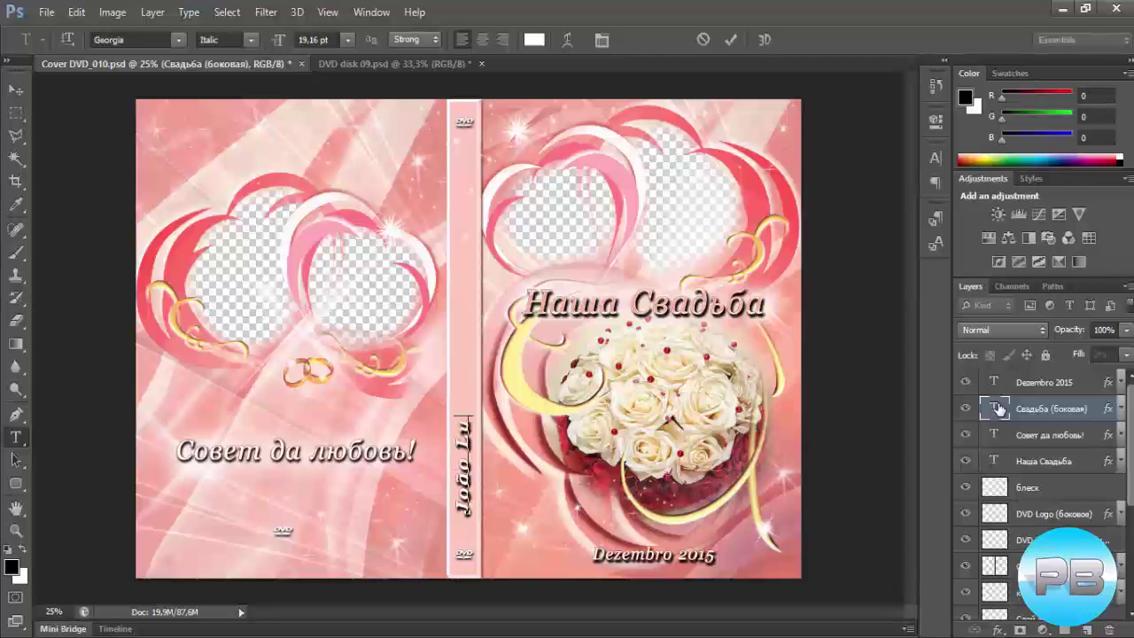
pyautogui.write('cas e')
pyautogui.write('&')
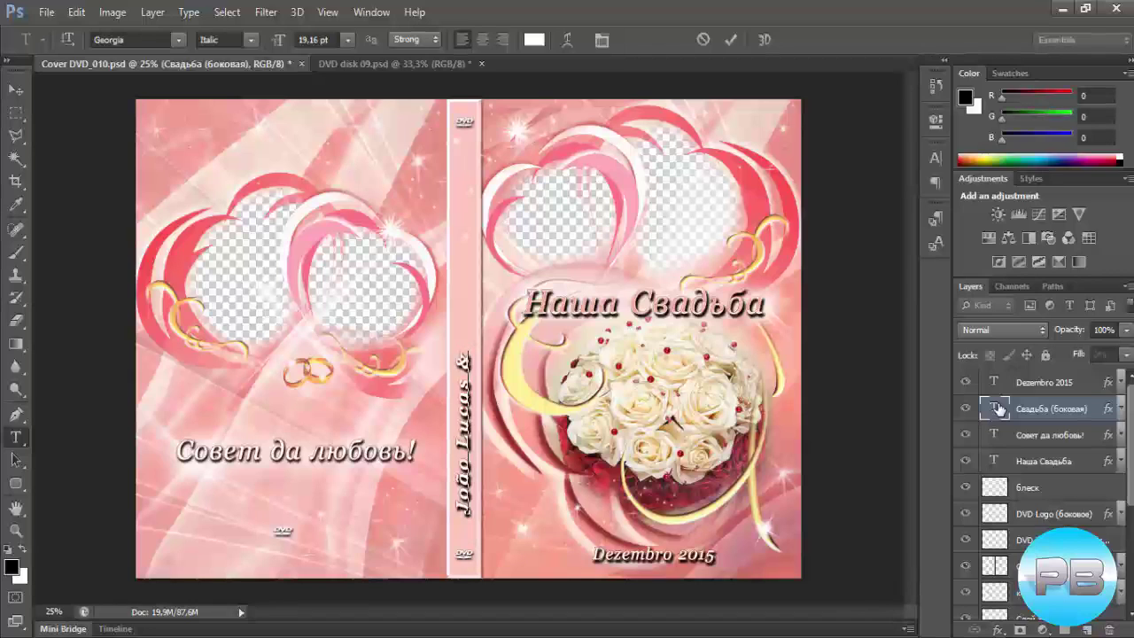
pyautogui.write(' Isabela')
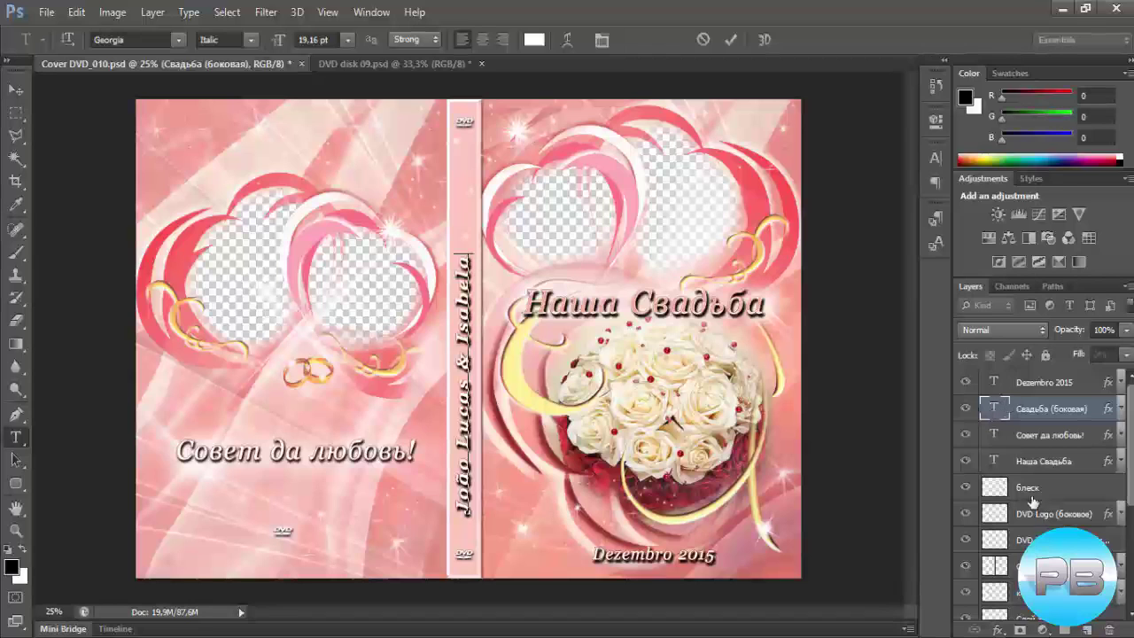
pyautogui.hotkey('ctrl', 'Return')
pyautogui.press('v')
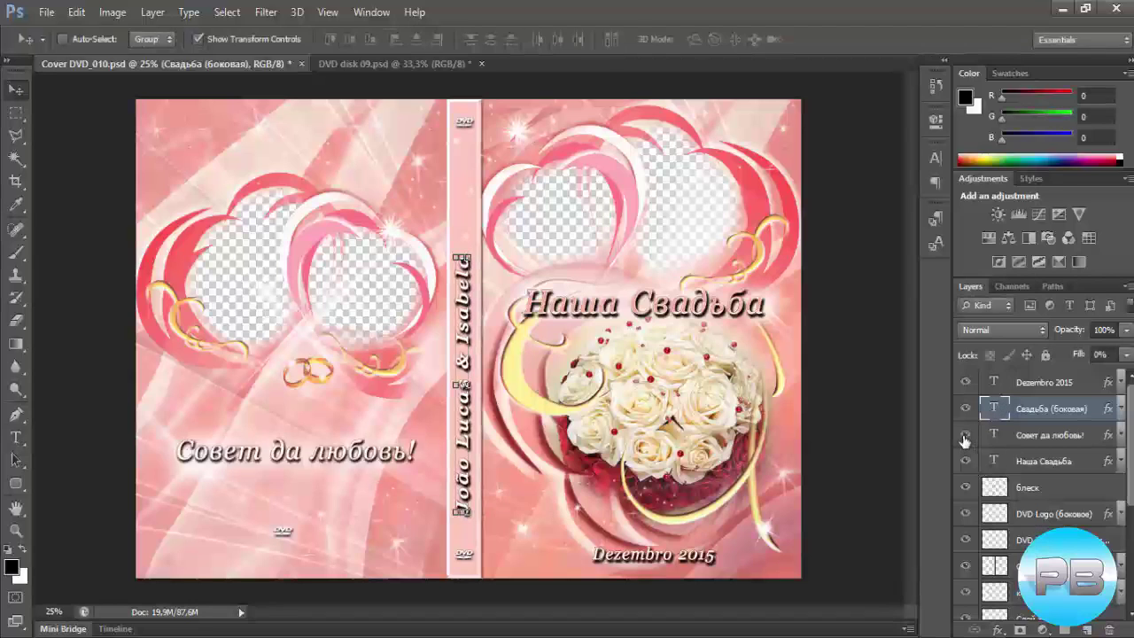
# Step: Toggle the Совет да любовь! layer's visibility and select that layer
pyautogui.click(965, 437)
pyautogui.click(964, 438)
pyautogui.click(964, 438)
pyautogui.click(965, 437)
# Step: Replace the Совет да любовь! text with 'Enlace' and commit it
pyautogui.doubleClick(994, 434)
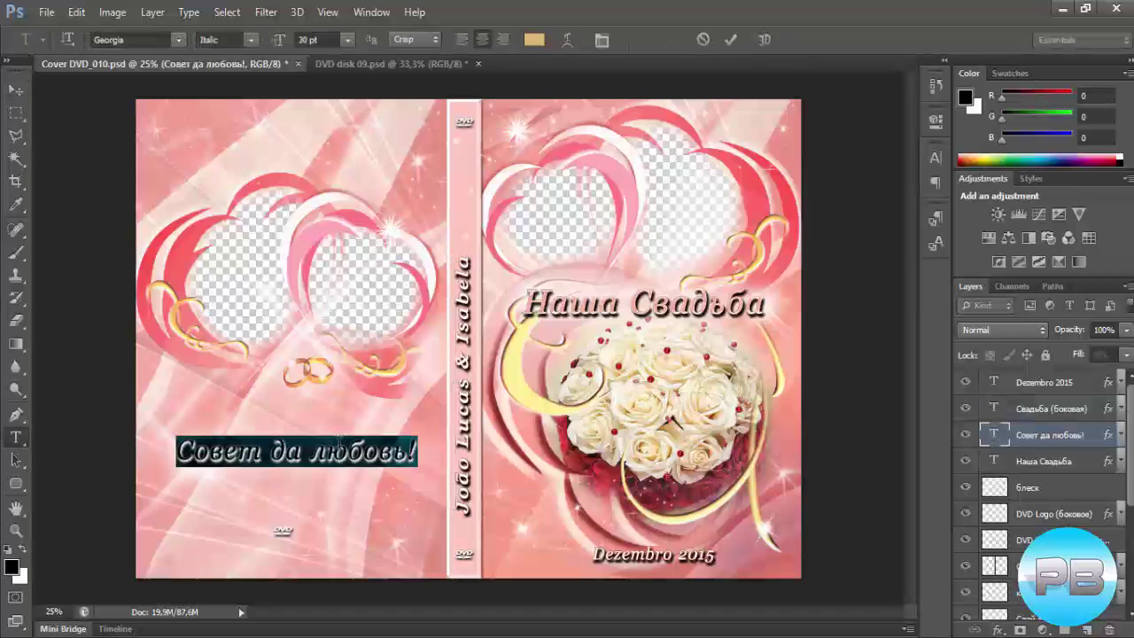
pyautogui.write('С')
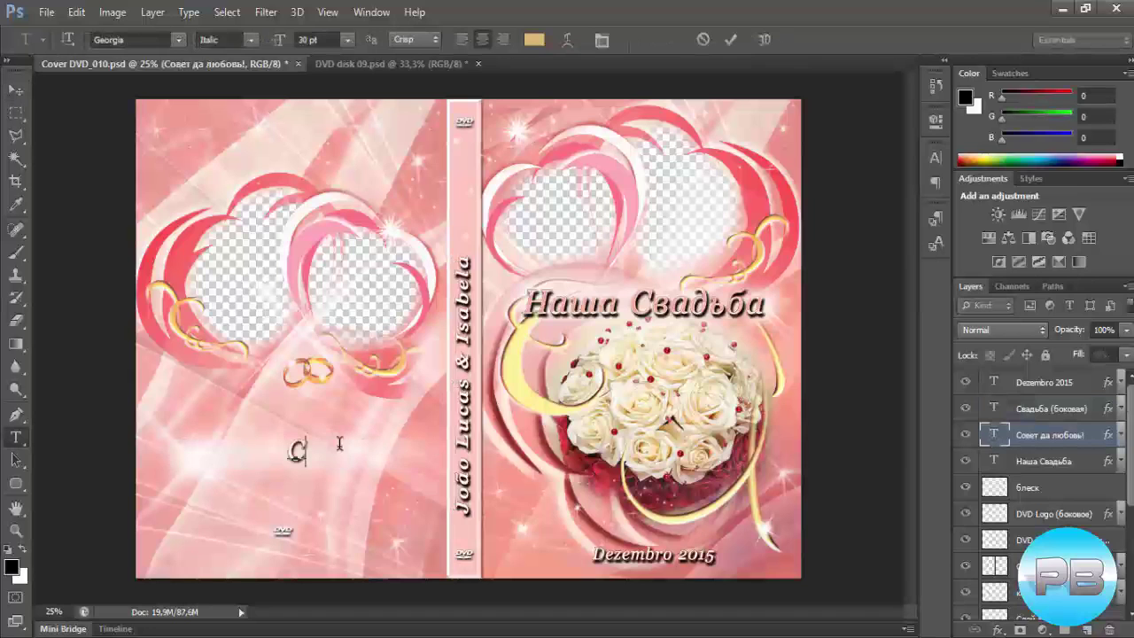
pyautogui.press('BackSpace')
pyautogui.write('E')
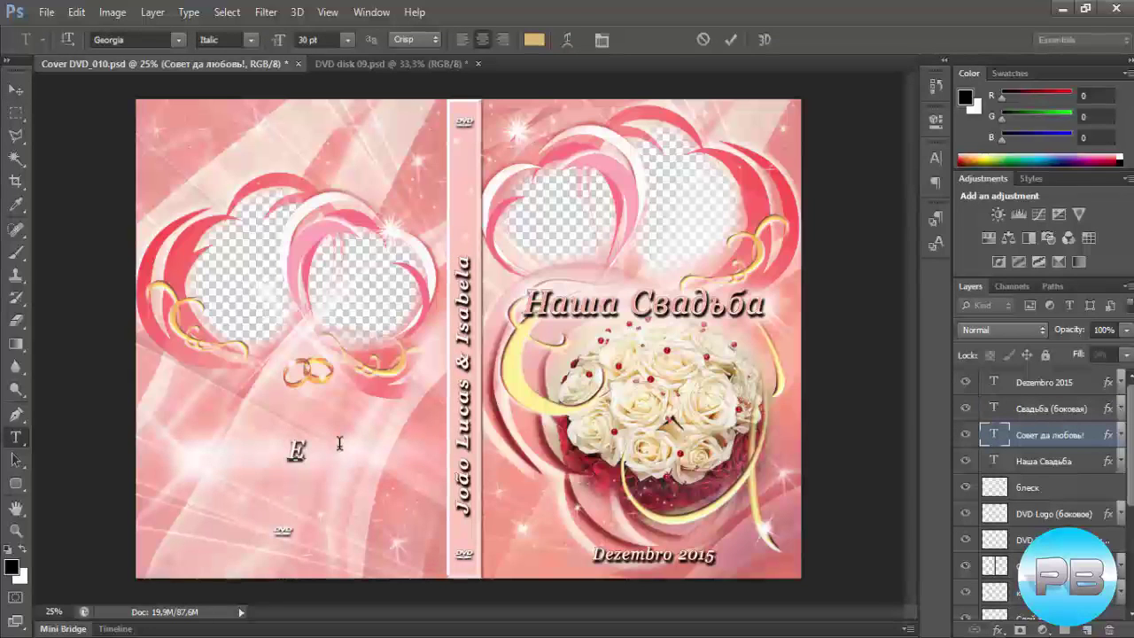
pyautogui.write('nlace')
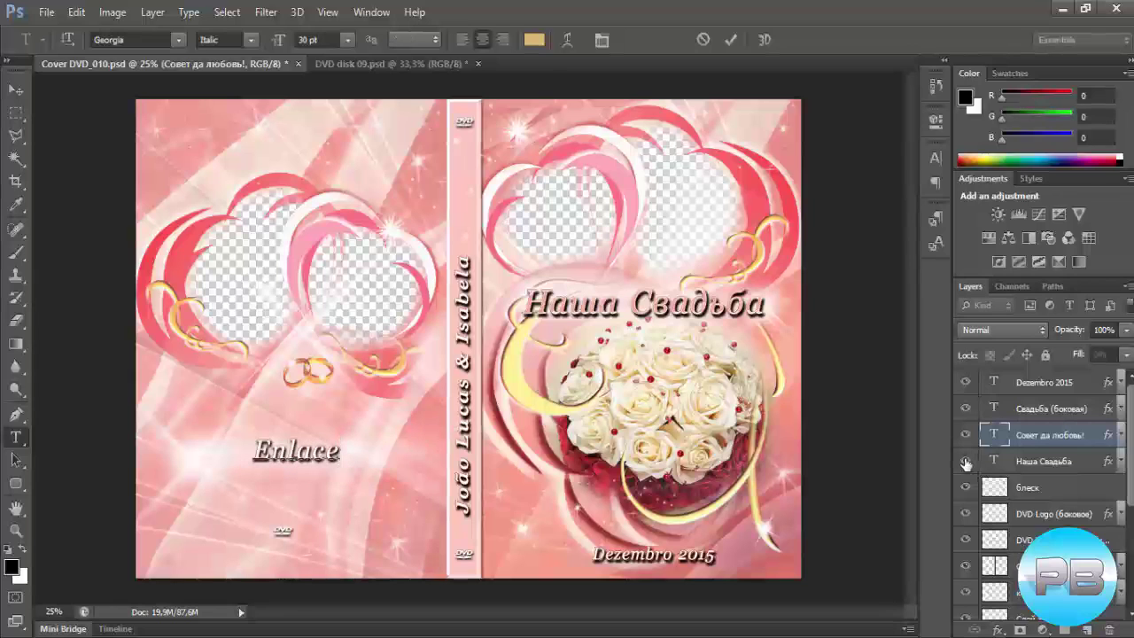
pyautogui.hotkey('ctrl', 'Return')
pyautogui.press('v')
# Step: Toggle the Наша Свадьба title's visibility, then reopen and recommit the Enlace text
pyautogui.click(966, 460)
pyautogui.click(965, 461)
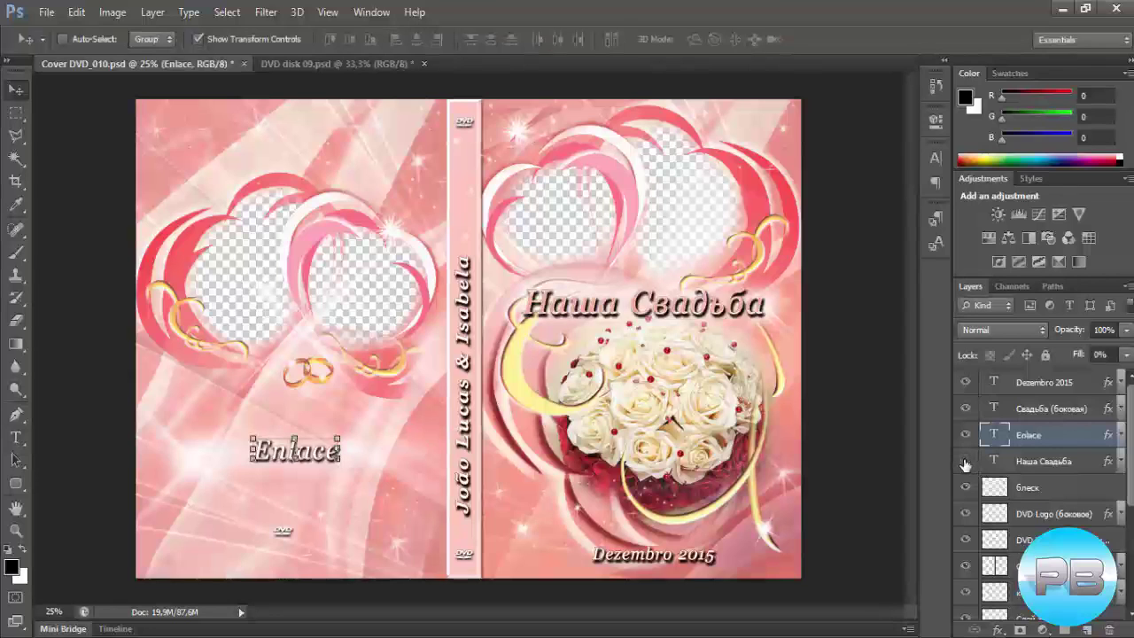
pyautogui.click(966, 462)
pyautogui.click(966, 462)
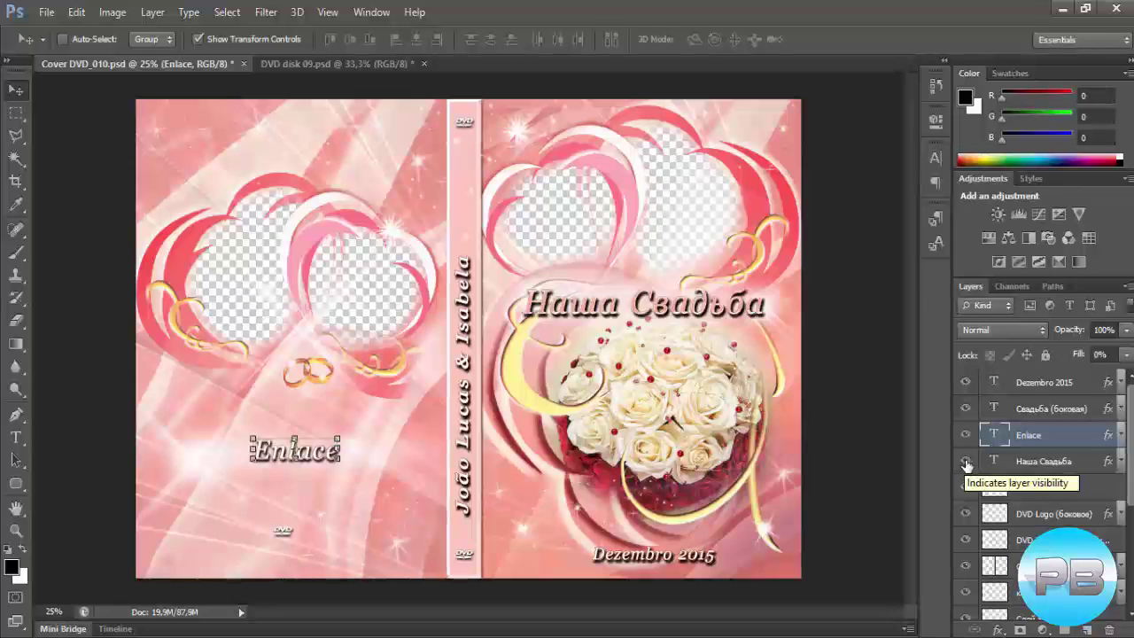
pyautogui.doubleClick(996, 435)
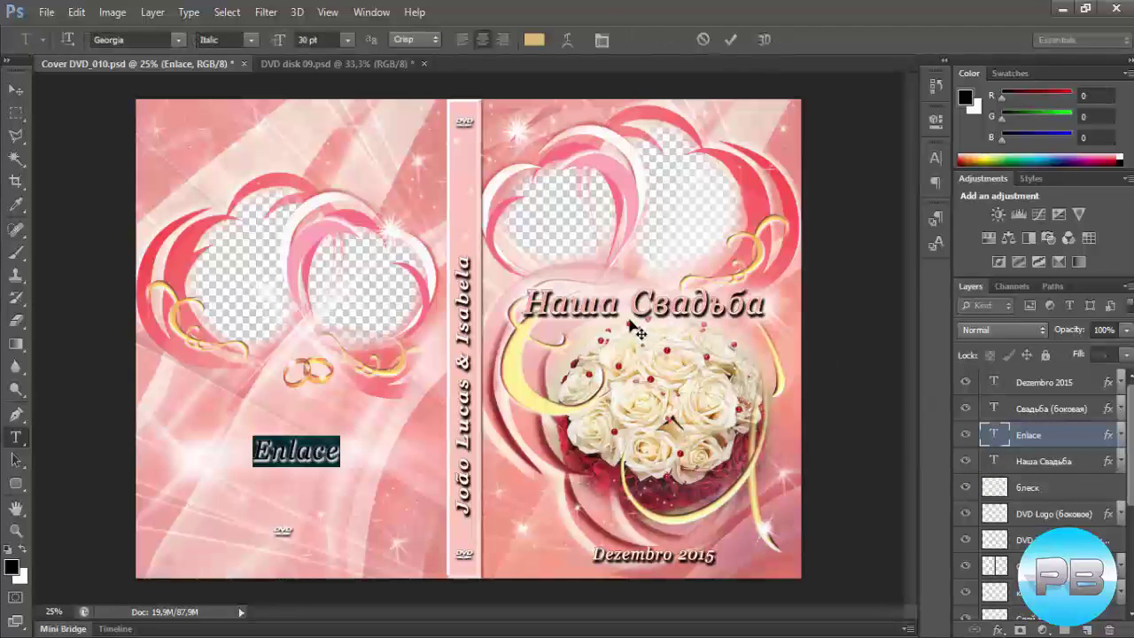
pyautogui.hotkey('ctrl', 'Return')
# Step: Replace the Наша Свадьба front-cover title with the couple's names and commit it
pyautogui.press('v')
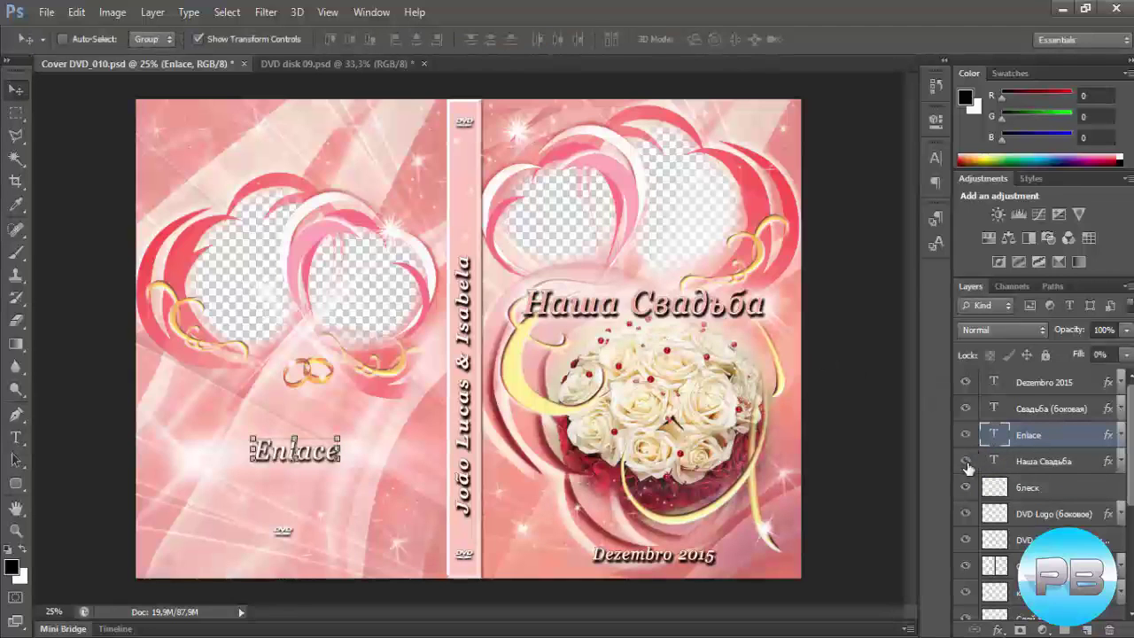
pyautogui.doubleClick(993, 461)
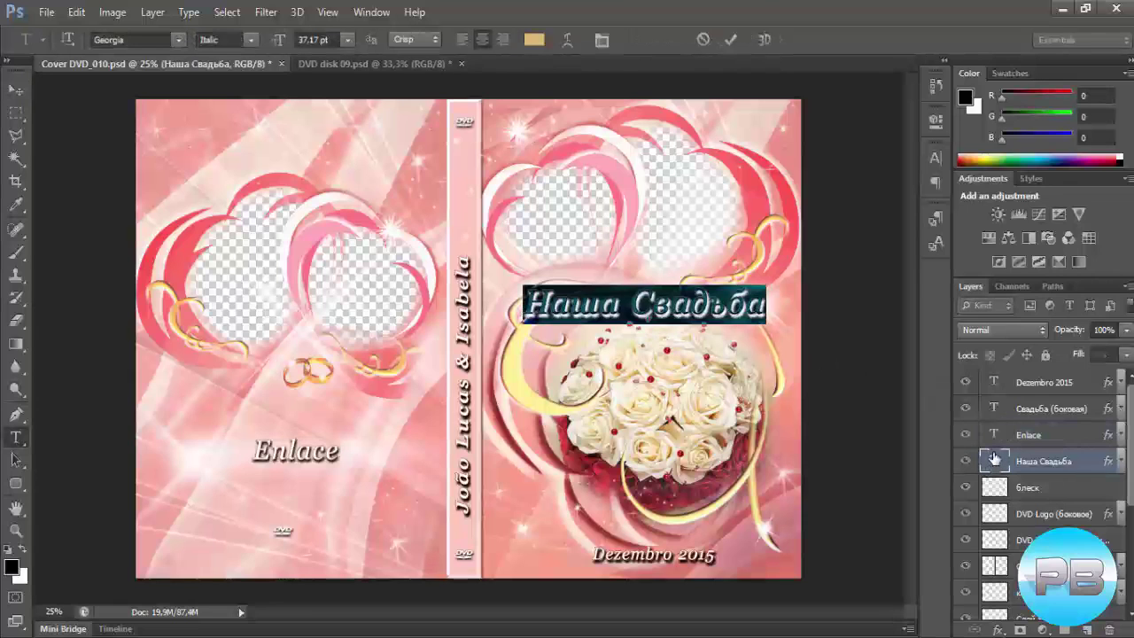
pyautogui.write('Lu')
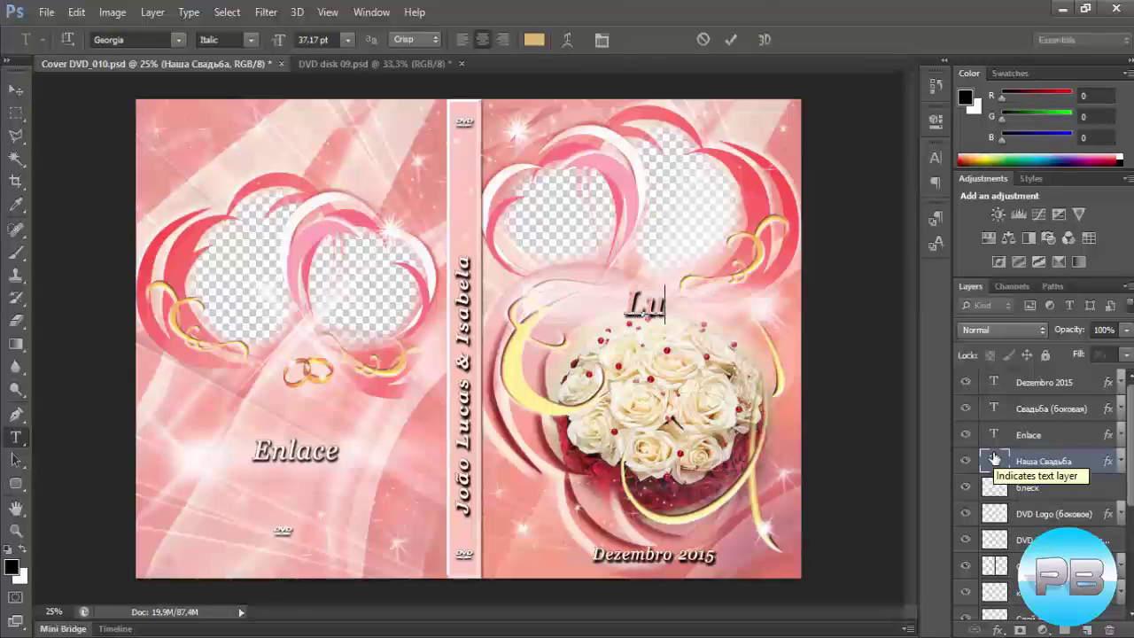
pyautogui.write('cas')
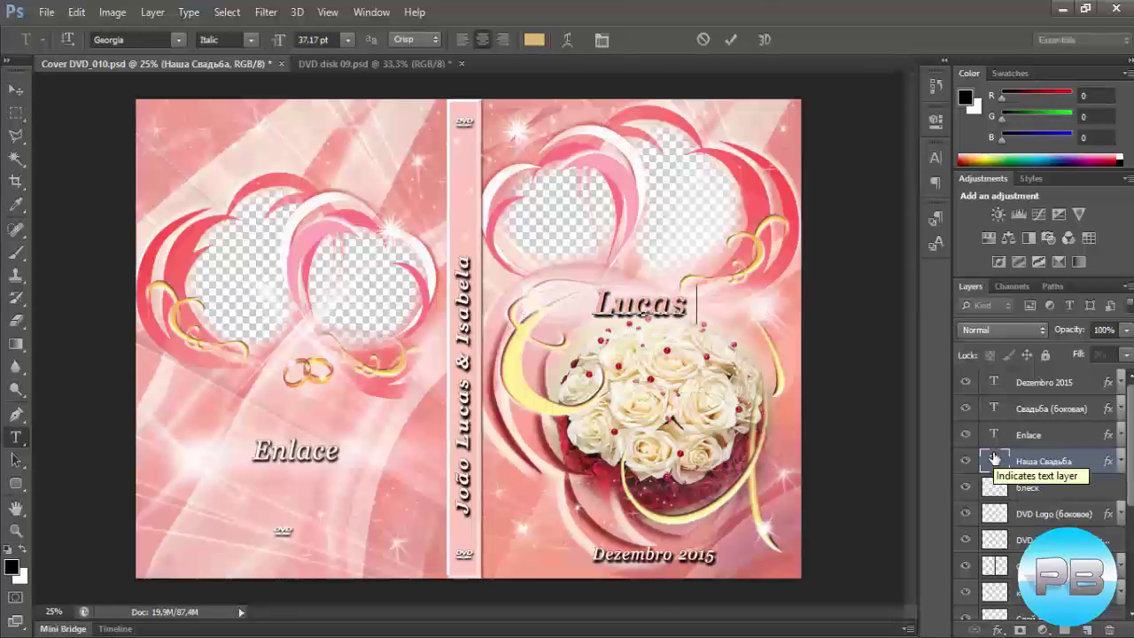
pyautogui.write(' & ')
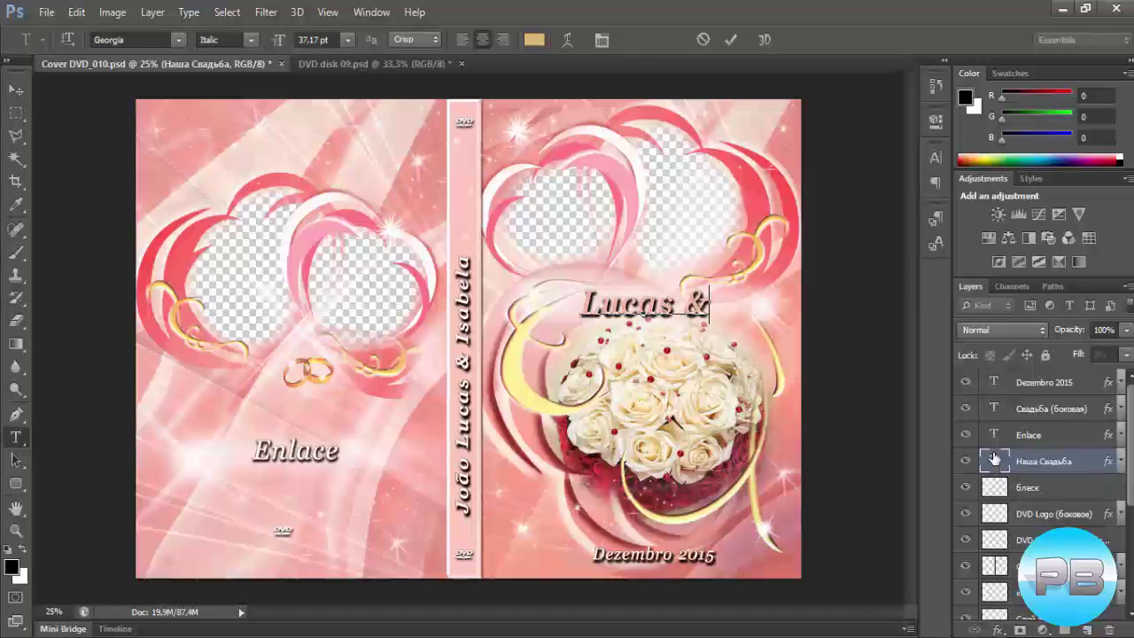
pyautogui.write('Isabe')
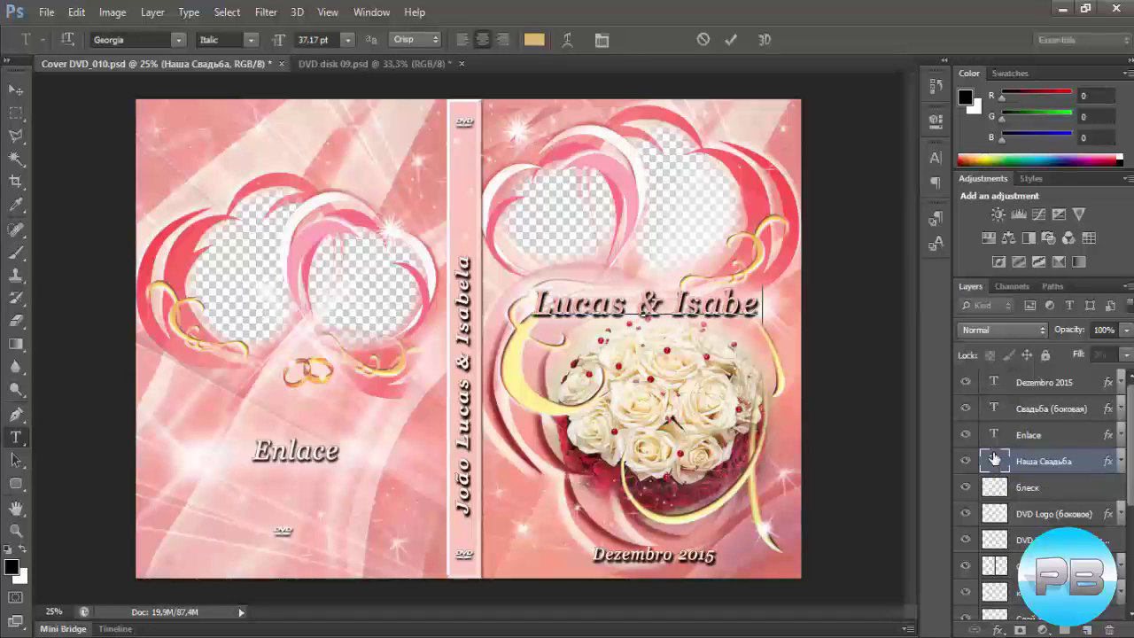
pyautogui.write('la')
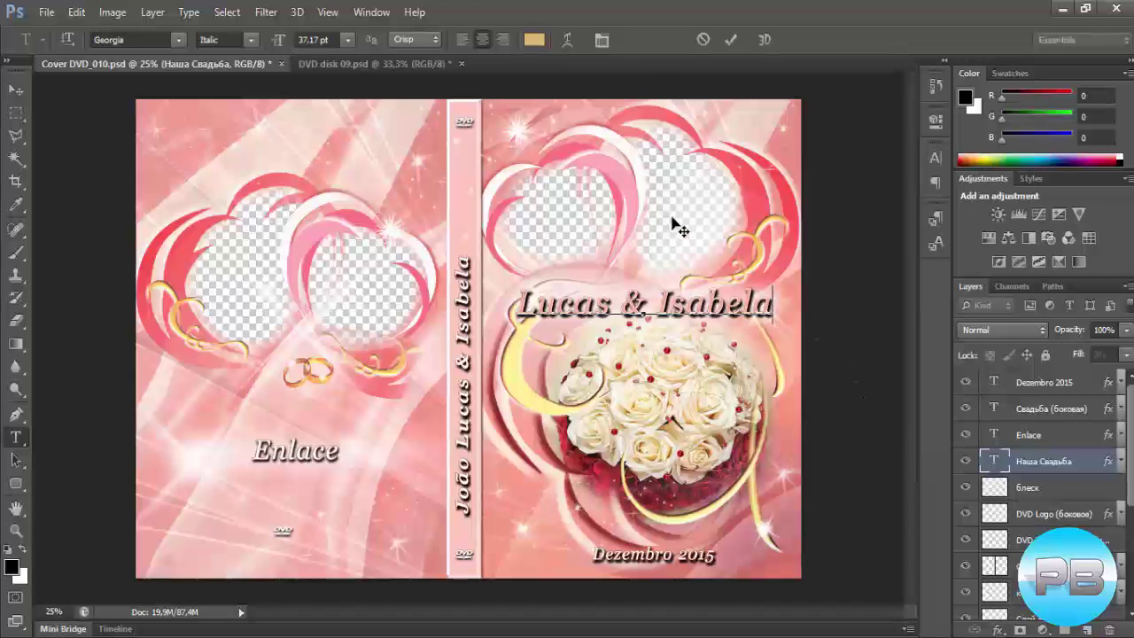
pyautogui.scroll(-3, 1041, 497)
pyautogui.scroll(-2, 1041, 496)
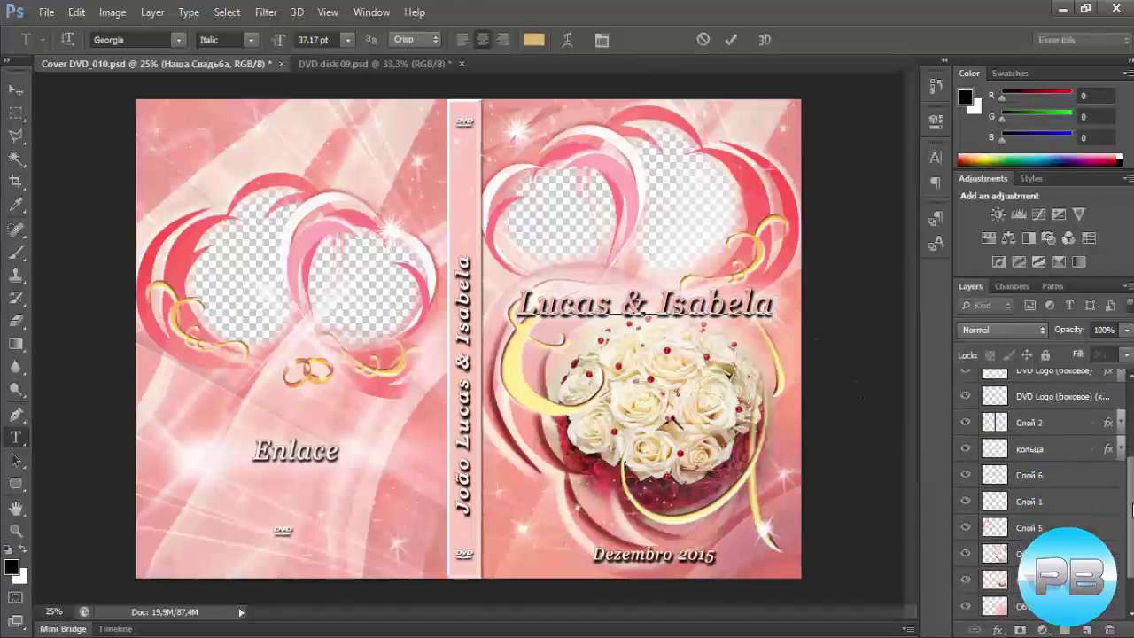
pyautogui.scroll(5, 1041, 496)
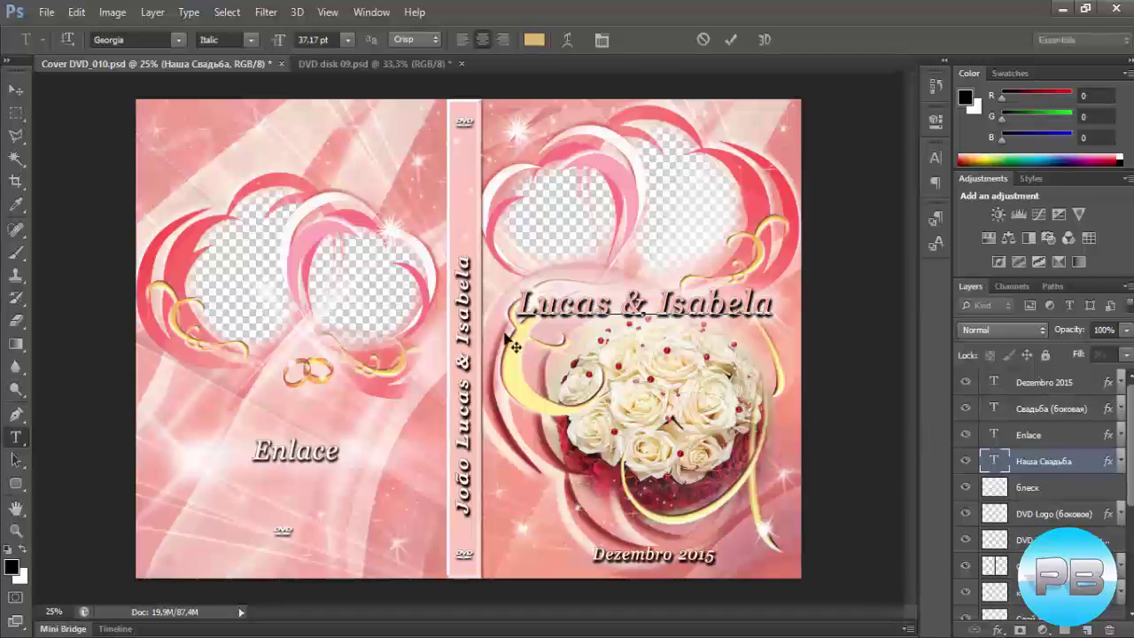
pyautogui.click(1032, 521)
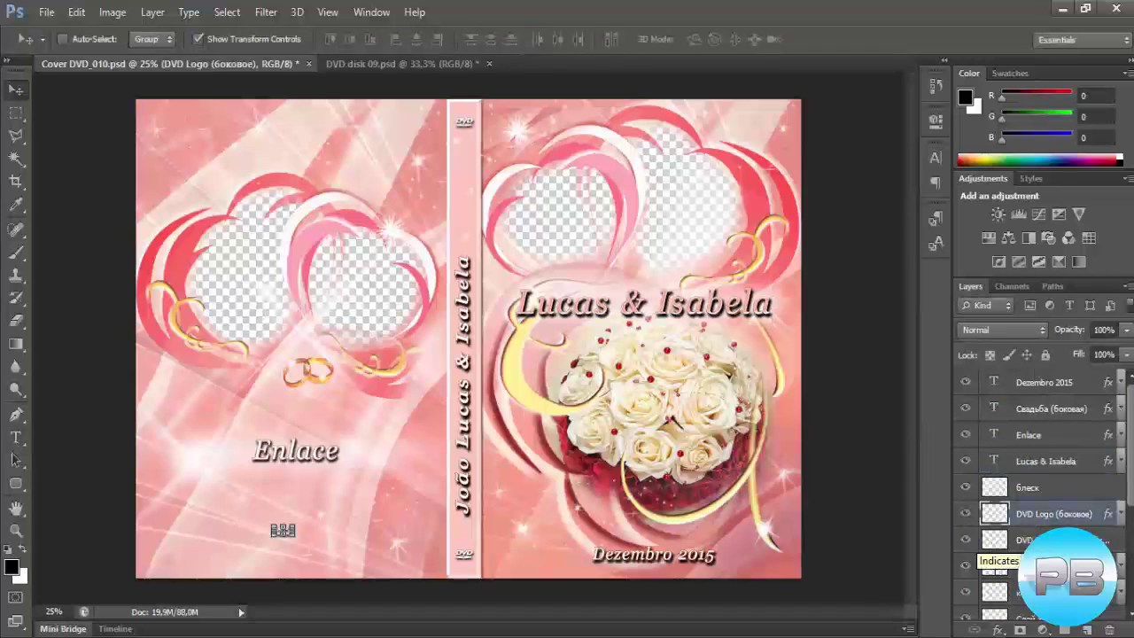
# Step: Select the Слой 2 layer and toggle its visibility off and on
pyautogui.click(994, 566)
pyautogui.click(966, 567)
pyautogui.click(967, 568)
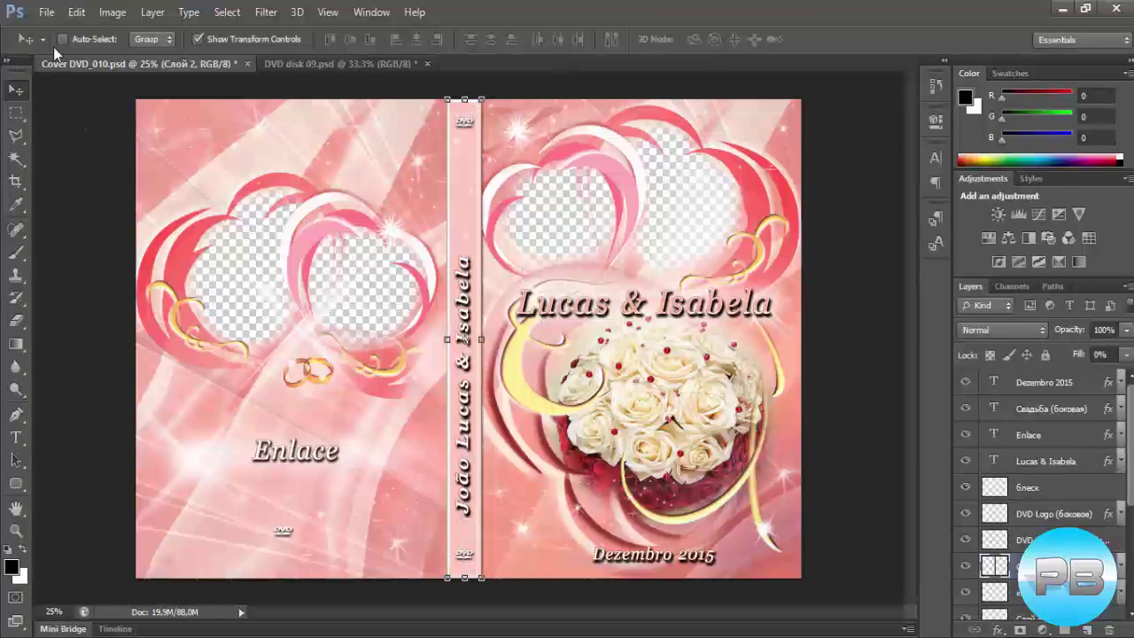
# Step: Open the ma23 couple photo from the Photos folder
pyautogui.click(40, 13)
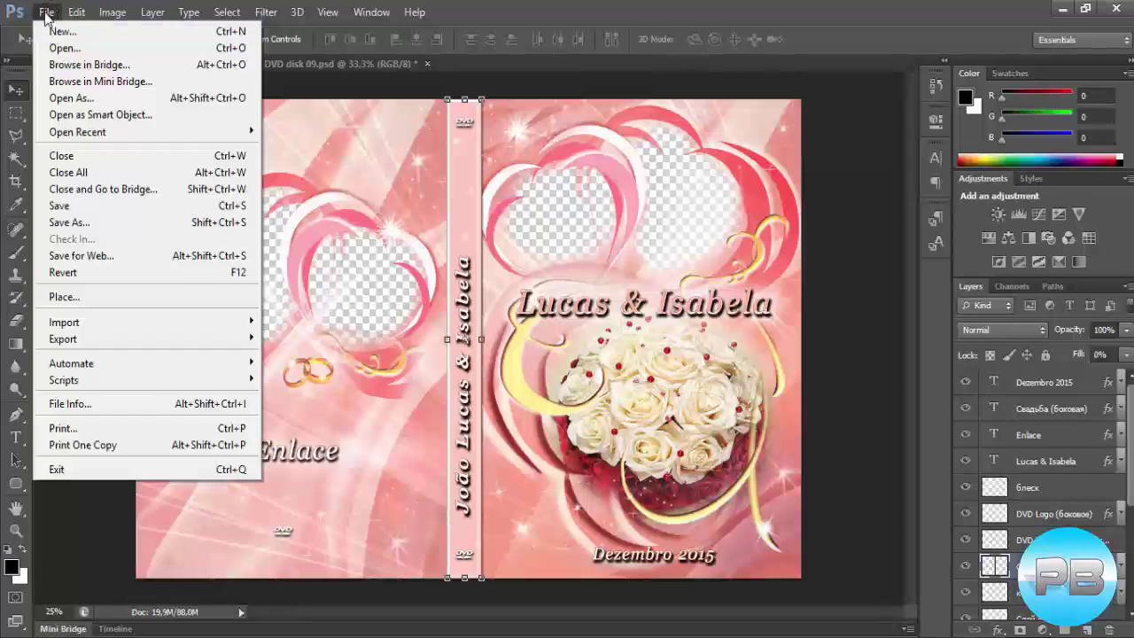
pyautogui.click(46, 16)
pyautogui.click(46, 16)
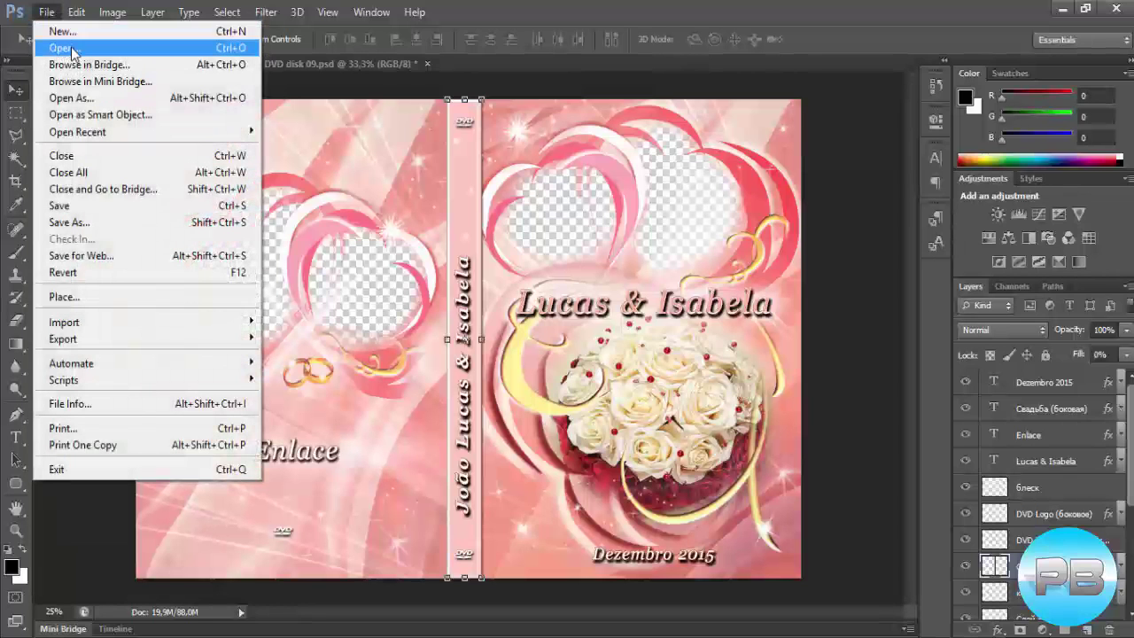
pyautogui.click(65, 48)
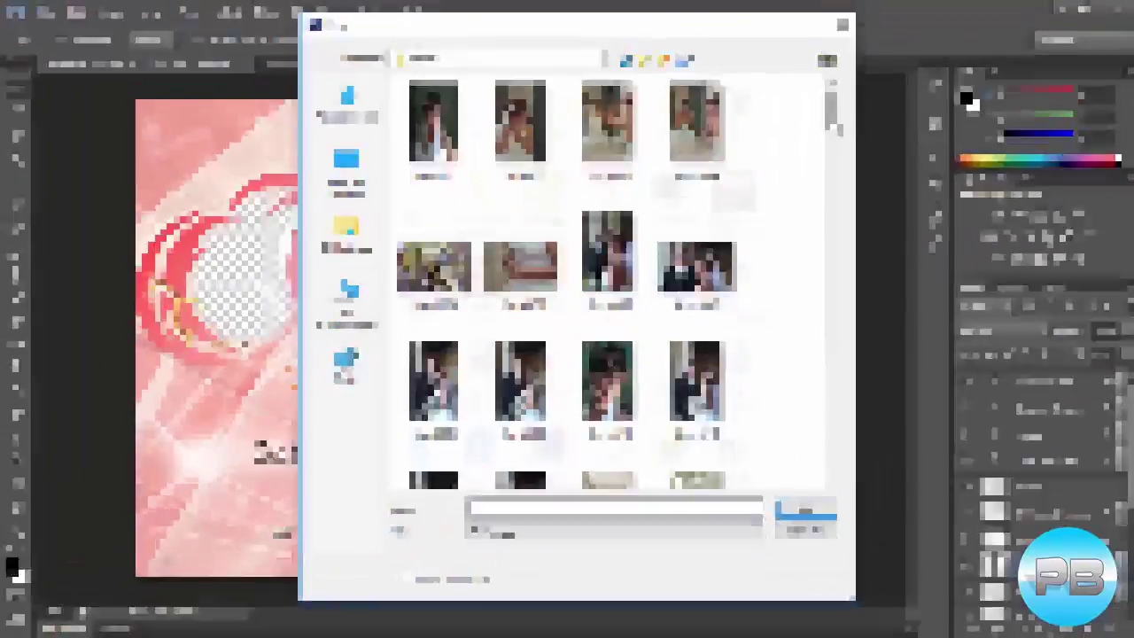
pyautogui.moveTo(833, 120); pyautogui.dragTo(805, 412)
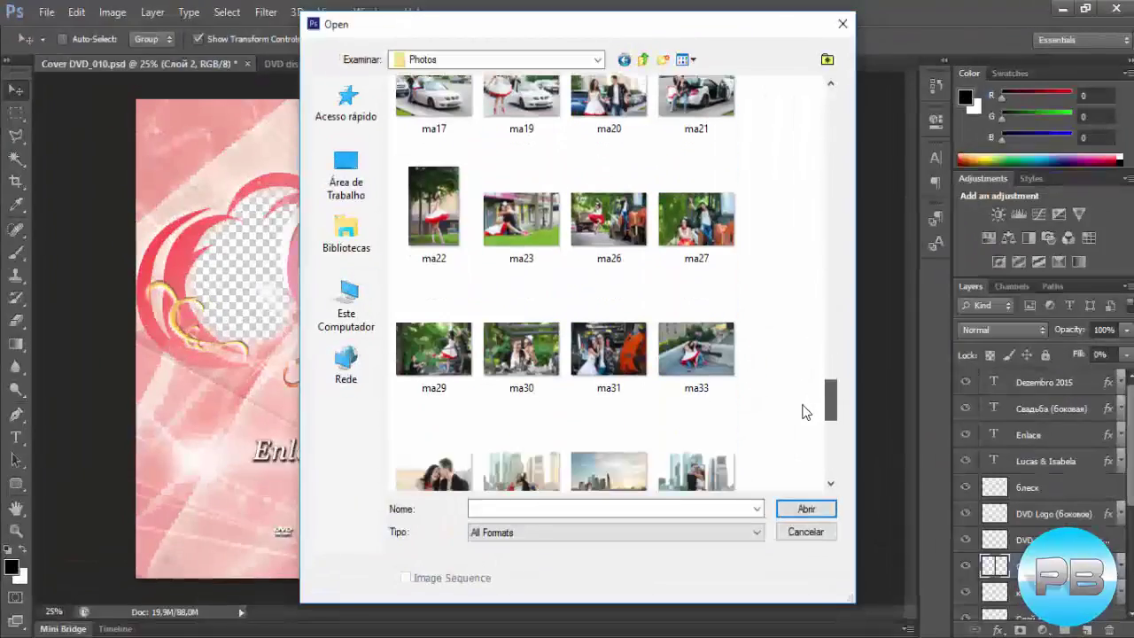
pyautogui.scroll(1, 641, 327)
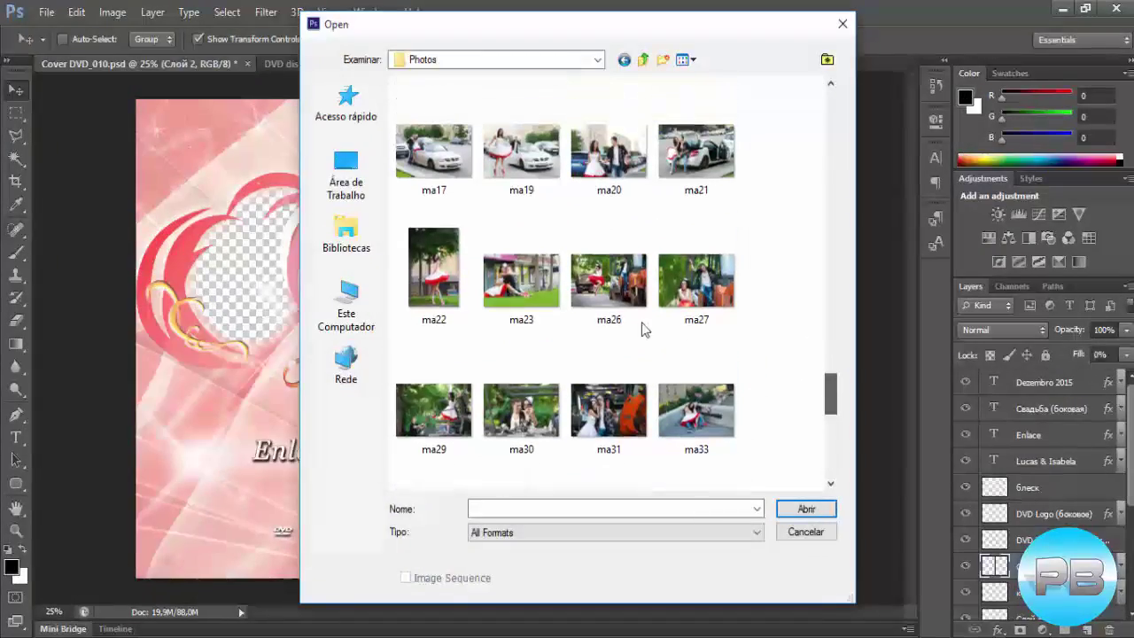
pyautogui.click(531, 280)
pyautogui.click(802, 509)
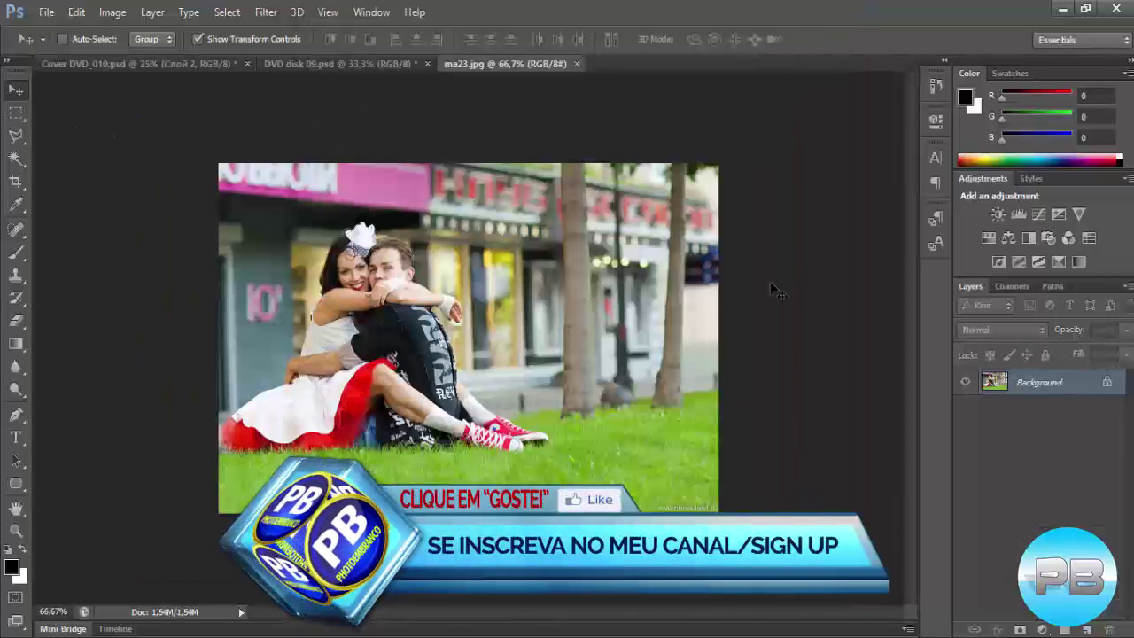
# Step: Convert the ma23 Background to Layer 0 and drag the photo onto the Cover DVD_010 front cover
pyautogui.doubleClick(1094, 392)
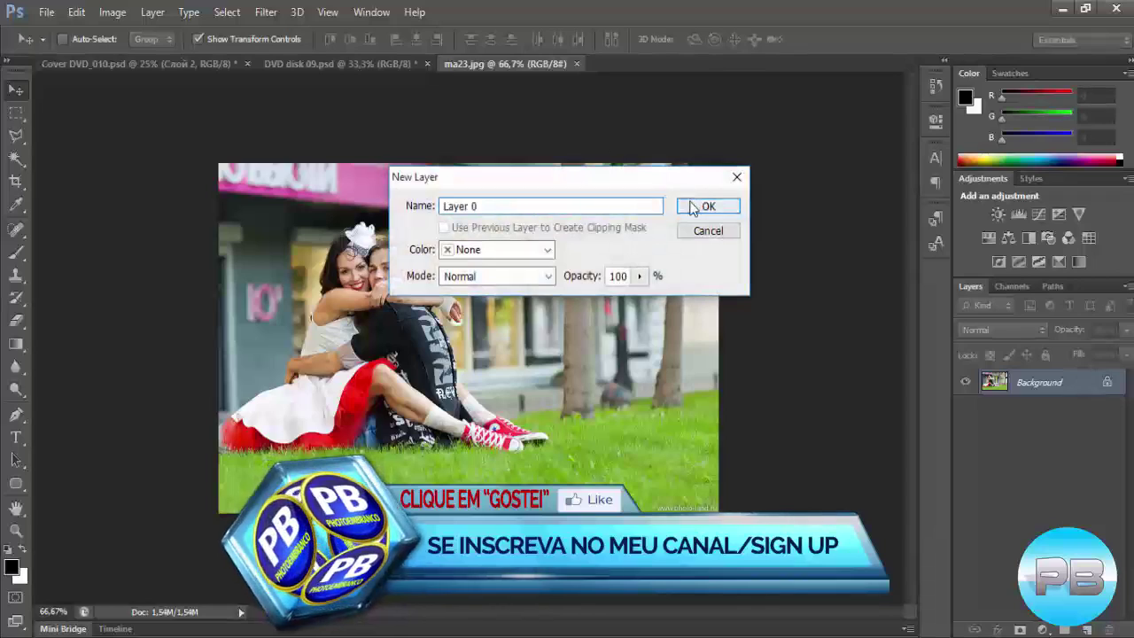
pyautogui.click(700, 207)
pyautogui.moveTo(317, 220); pyautogui.dragTo(165, 71)
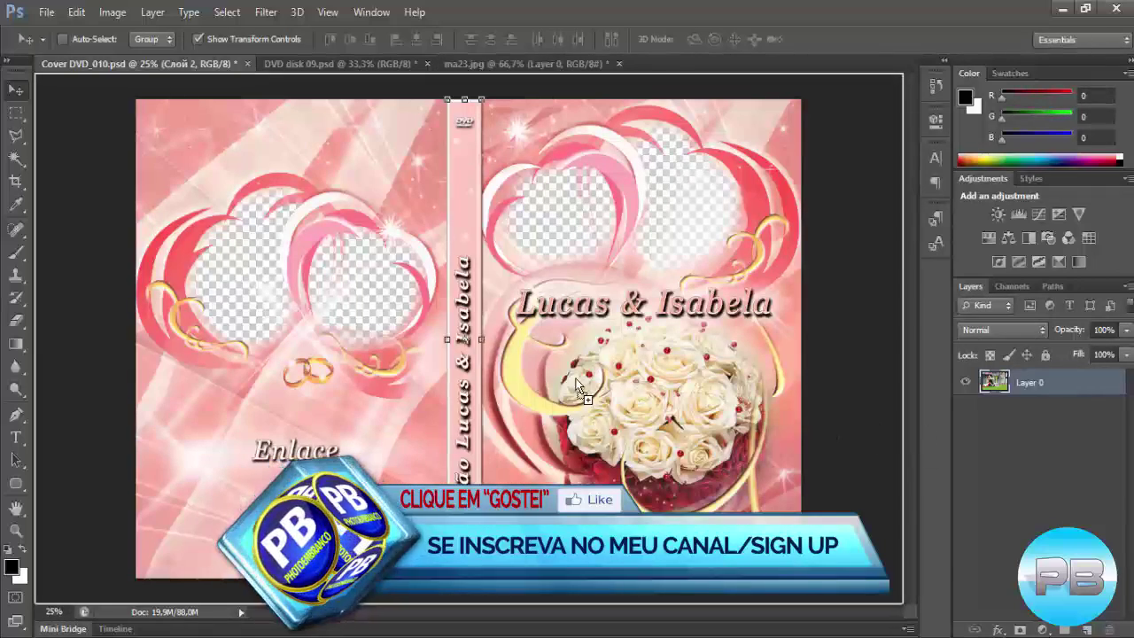
pyautogui.moveTo(166, 71); pyautogui.dragTo(585, 390)
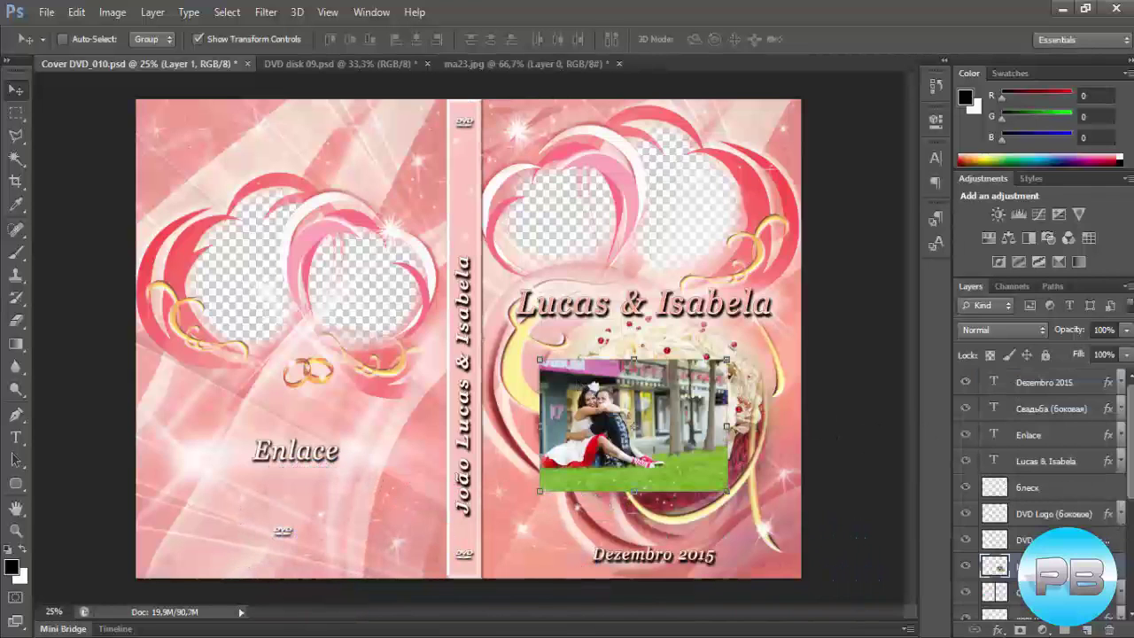
pyautogui.scroll(-3, 1130, 525)
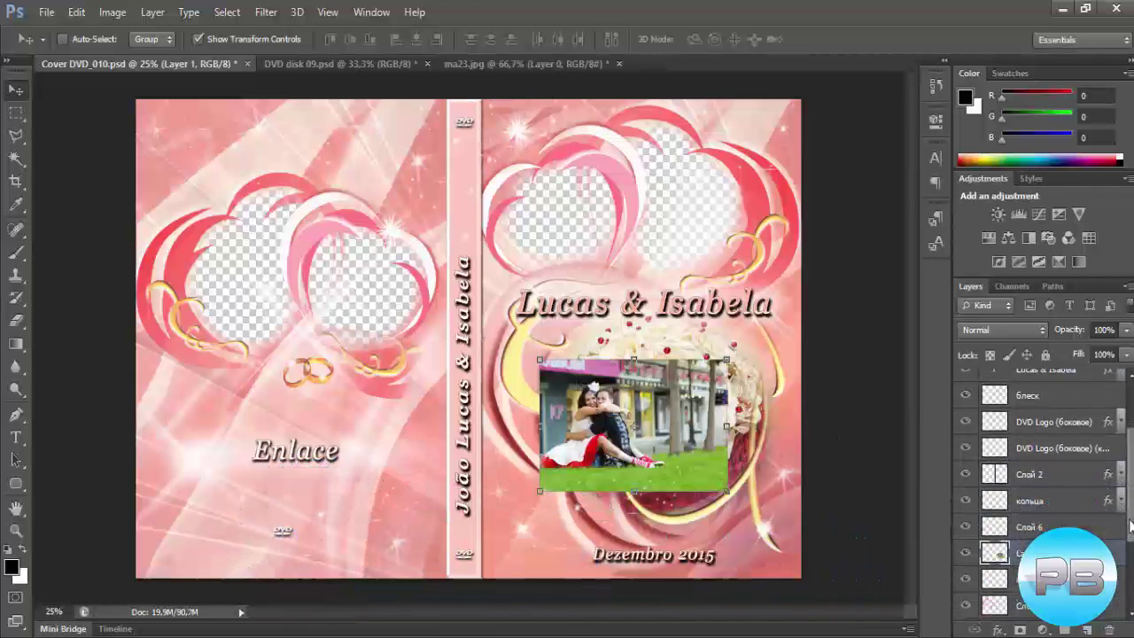
pyautogui.scroll(-2, 1125, 522)
pyautogui.scroll(-2, 1103, 509)
pyautogui.scroll(-1, 1080, 498)
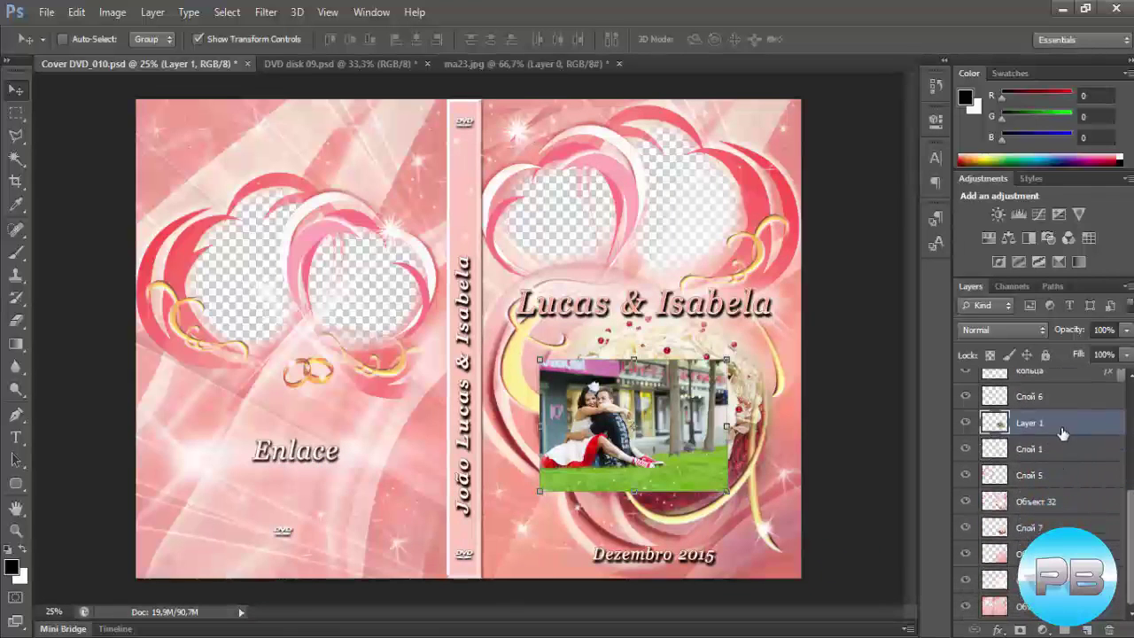
# Step: Move the photo layer beneath the cover artwork and position it in the top heart frame
pyautogui.moveTo(1063, 433); pyautogui.dragTo(1019, 580)
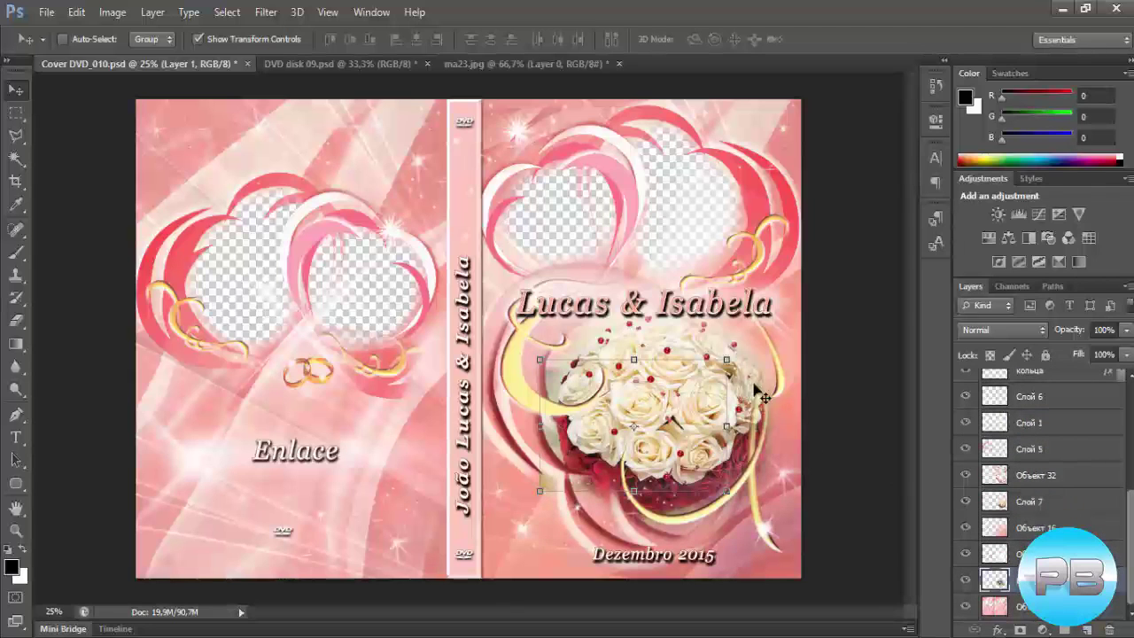
pyautogui.moveTo(649, 352); pyautogui.dragTo(626, 177)
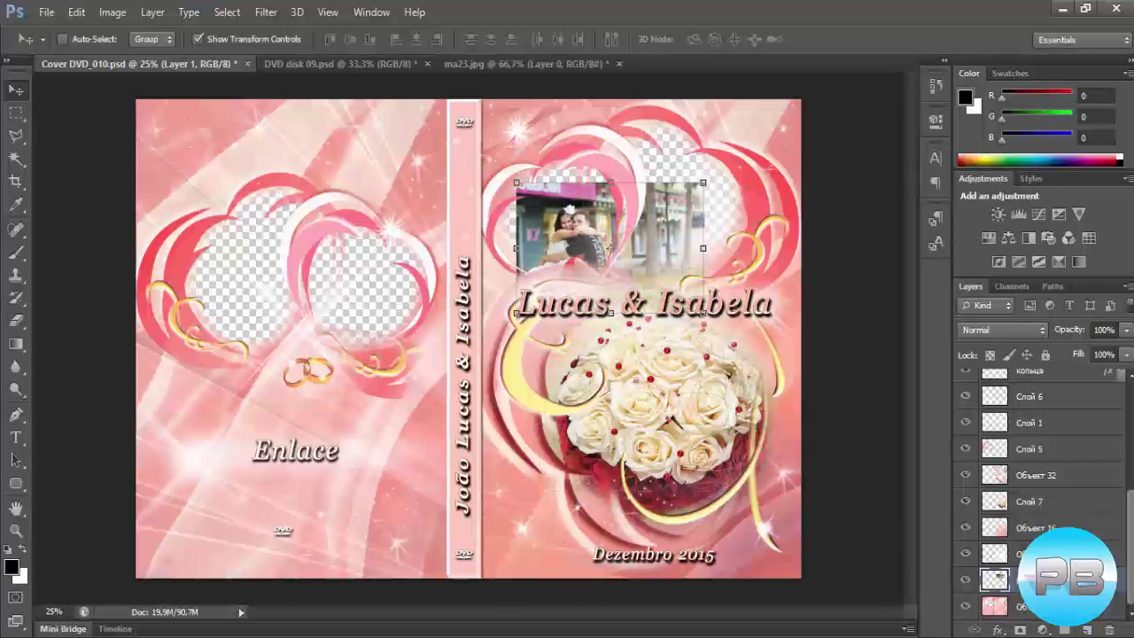
pyautogui.click(962, 608)
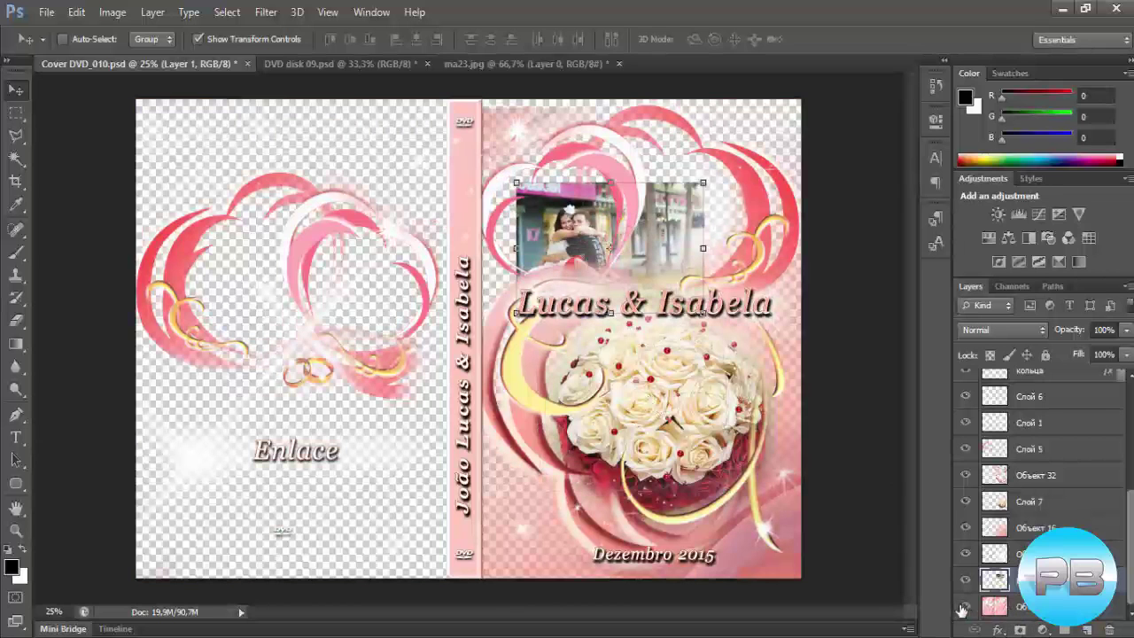
pyautogui.click(962, 608)
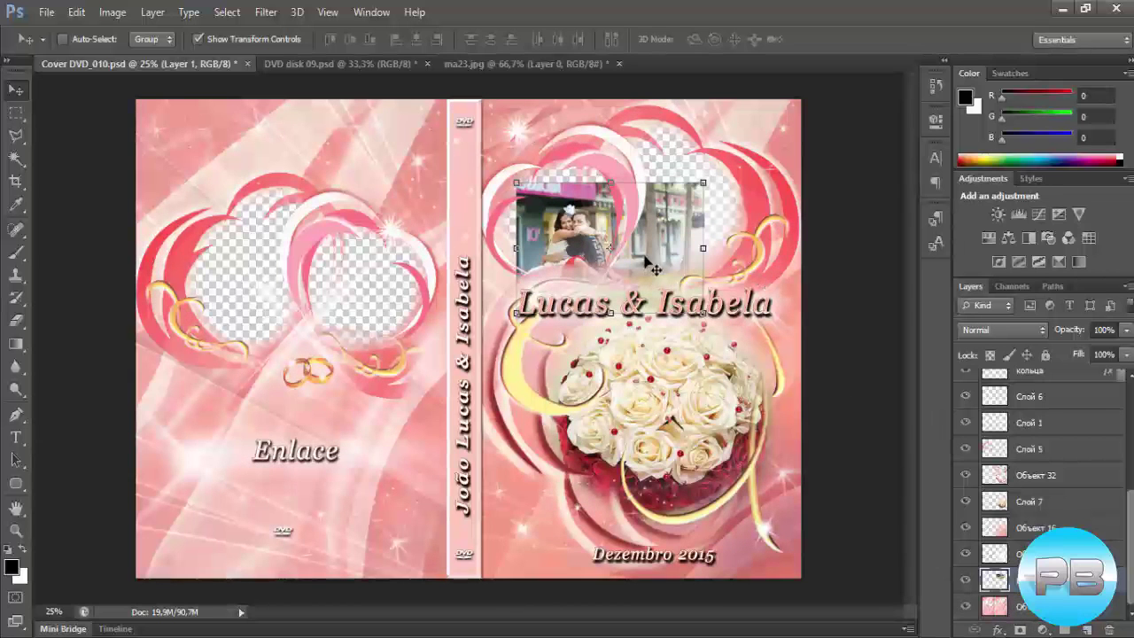
pyautogui.moveTo(652, 266); pyautogui.dragTo(651, 253)
# Step: Scale the couple photo to about 145% within the heart frame and apply it
pyautogui.moveTo(703, 171); pyautogui.dragTo(772, 124)
pyautogui.moveTo(718, 181); pyautogui.dragTo(686, 177)
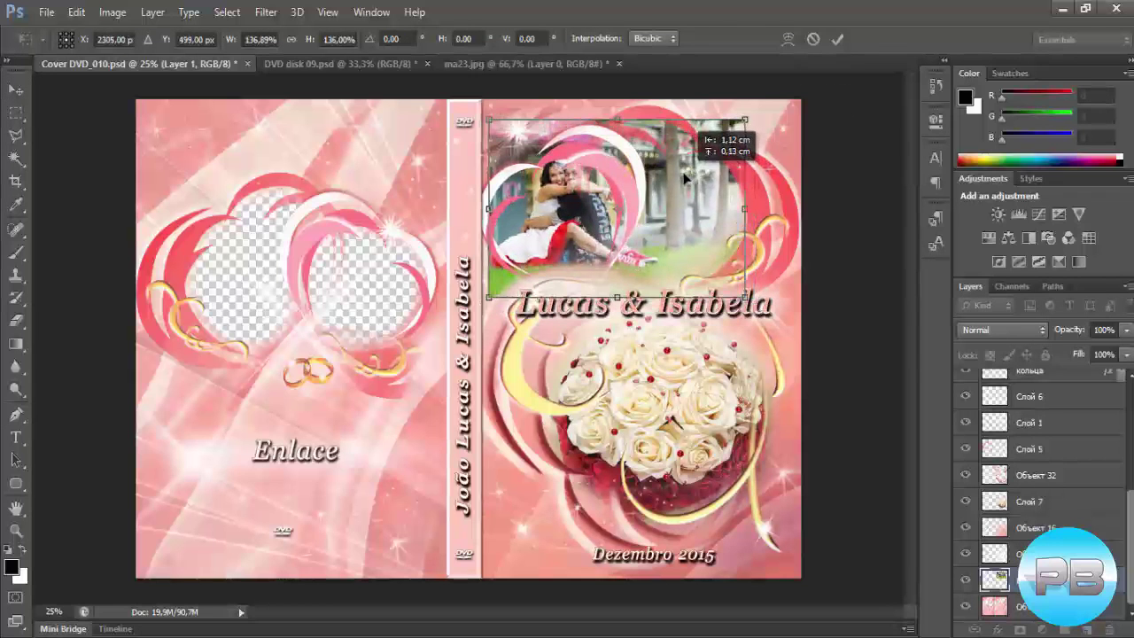
pyautogui.moveTo(488, 295); pyautogui.dragTo(474, 315)
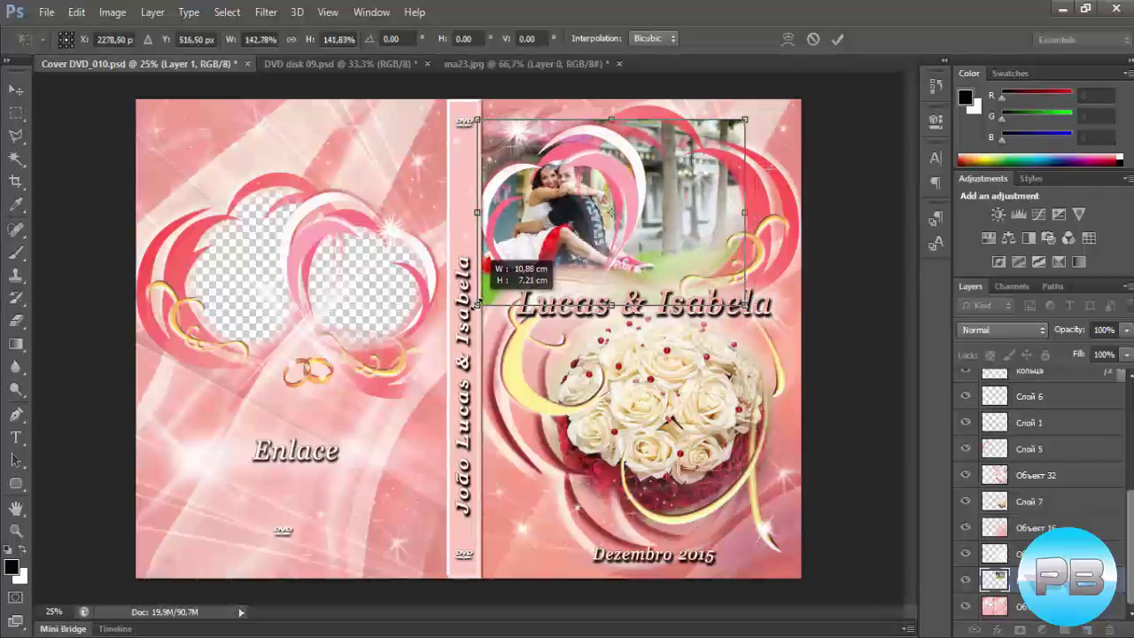
pyautogui.moveTo(566, 210); pyautogui.dragTo(560, 207)
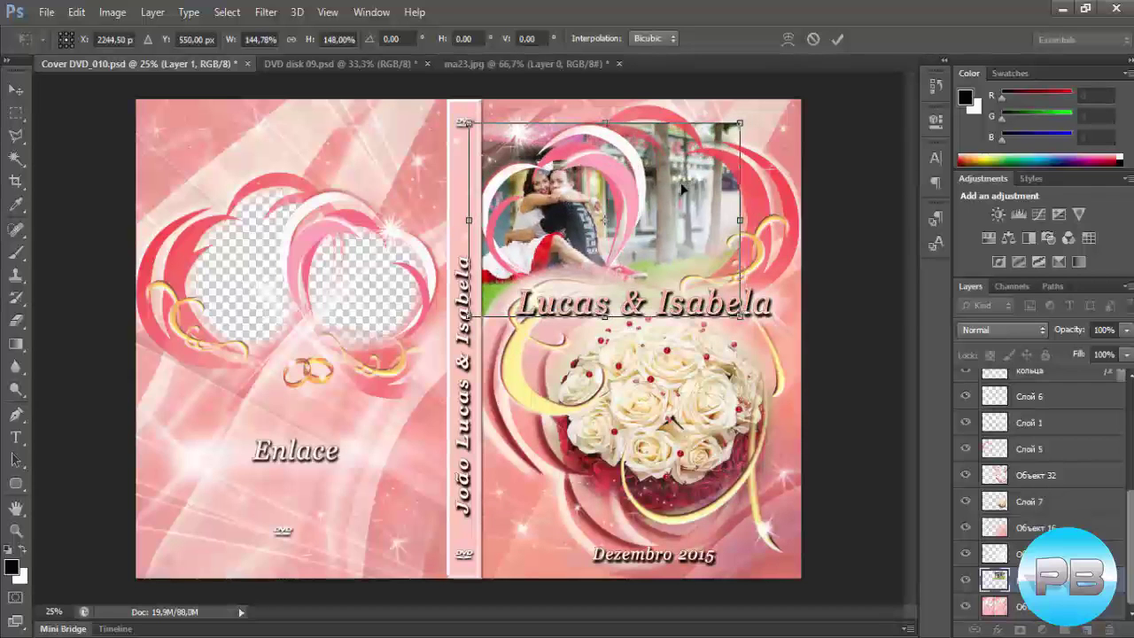
pyautogui.click(836, 40)
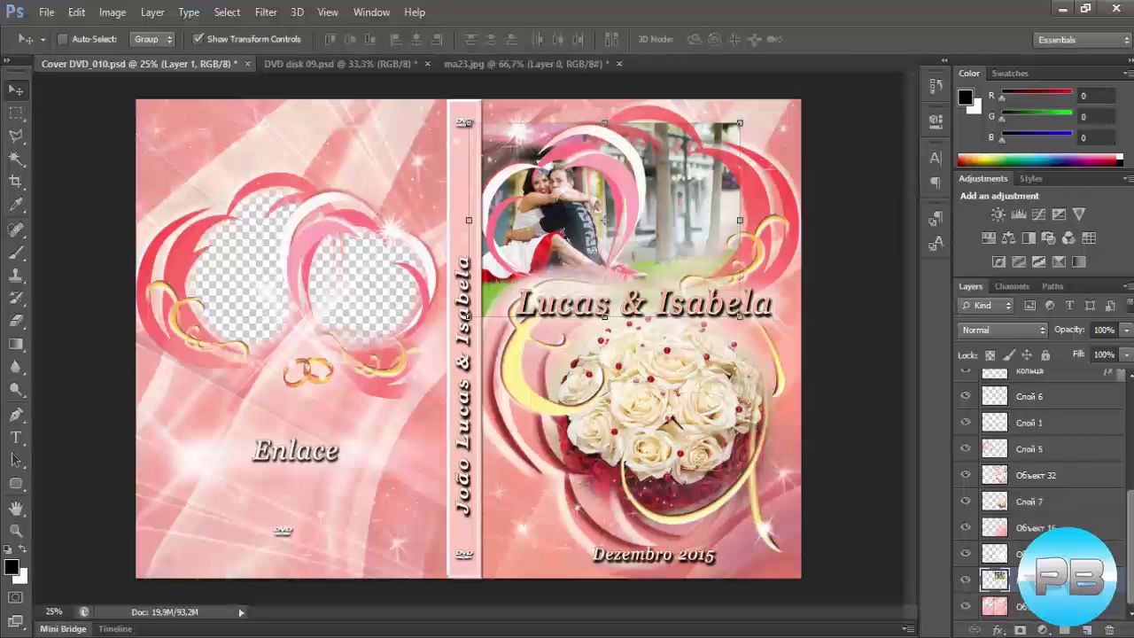
# Step: Open ma55, unlock its Background as Layer 0, and drag it onto the back cover's left heart frame
pyautogui.click(42, 12)
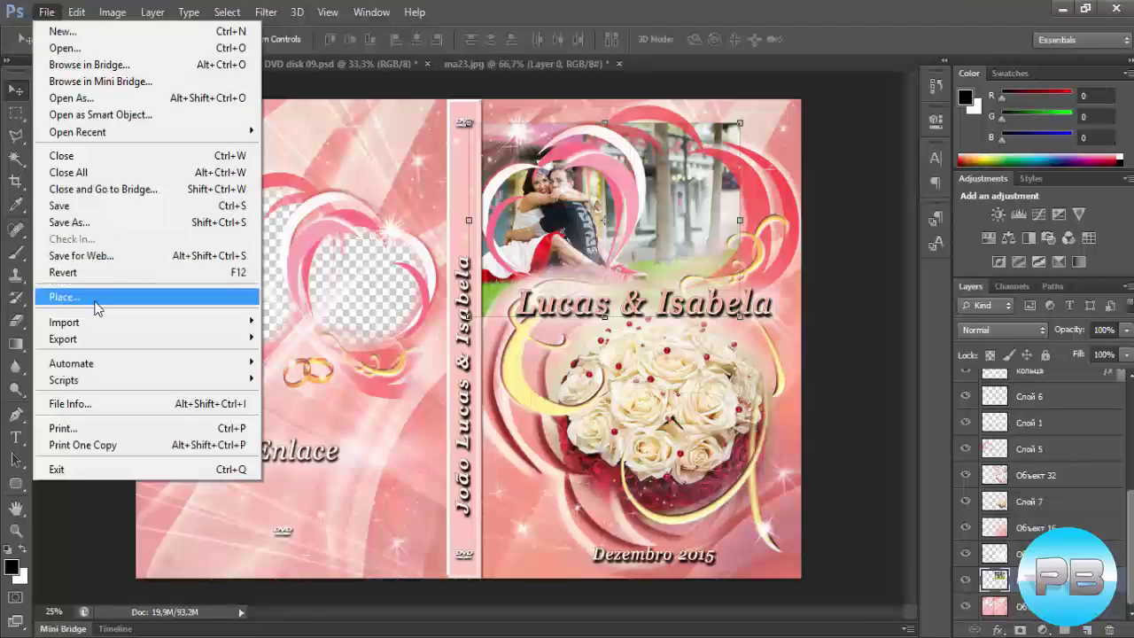
pyautogui.click(63, 48)
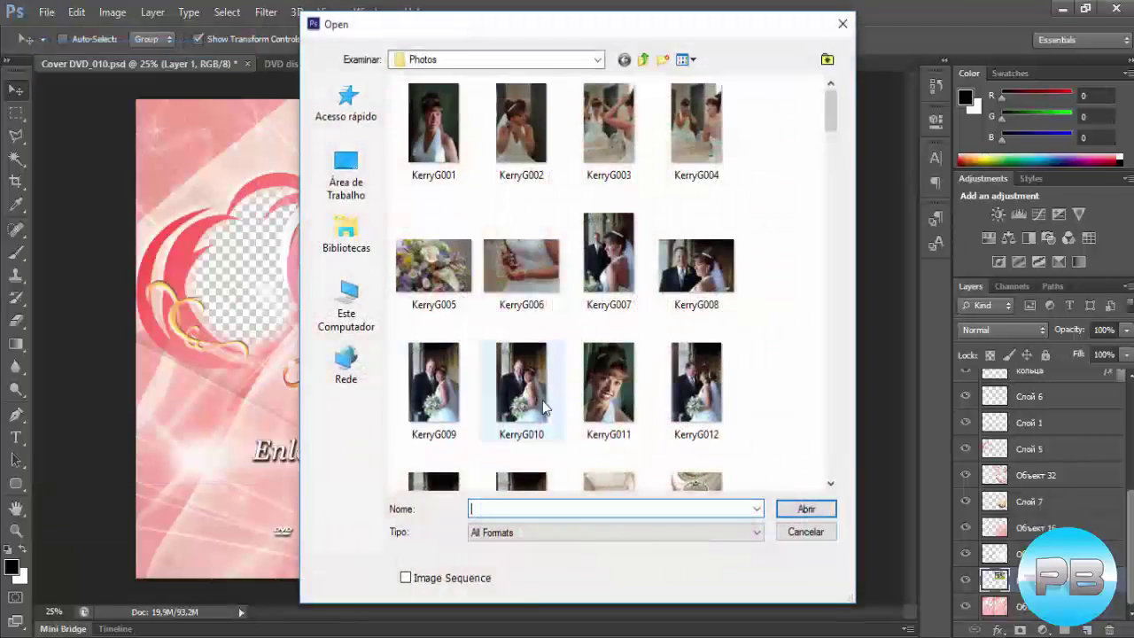
pyautogui.moveTo(831, 115); pyautogui.dragTo(816, 473)
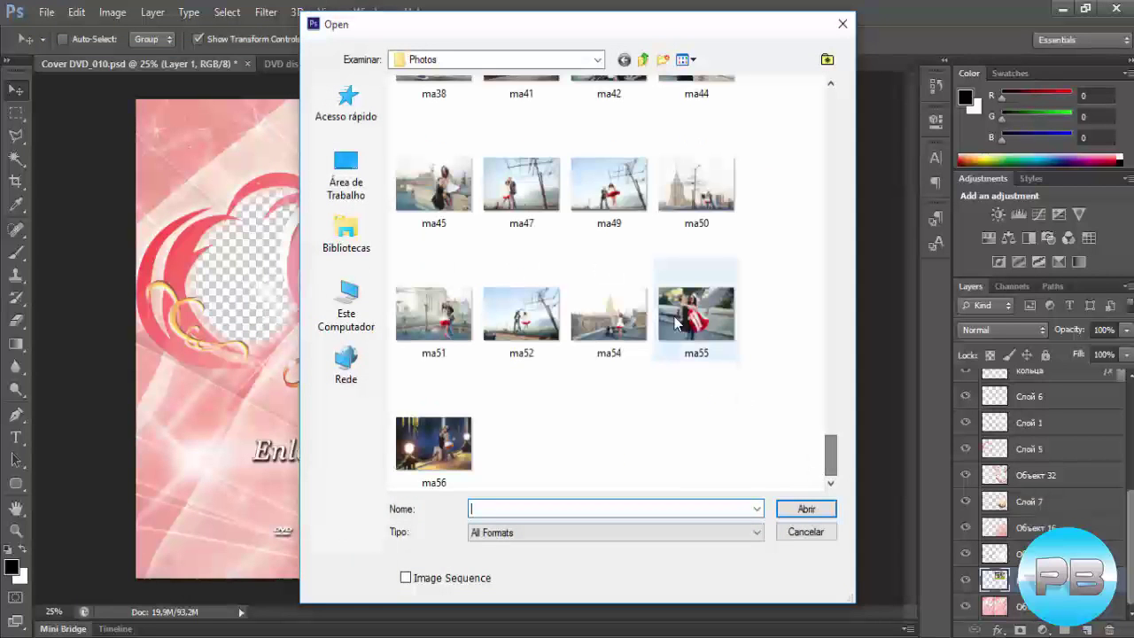
pyautogui.click(707, 333)
pyautogui.click(799, 512)
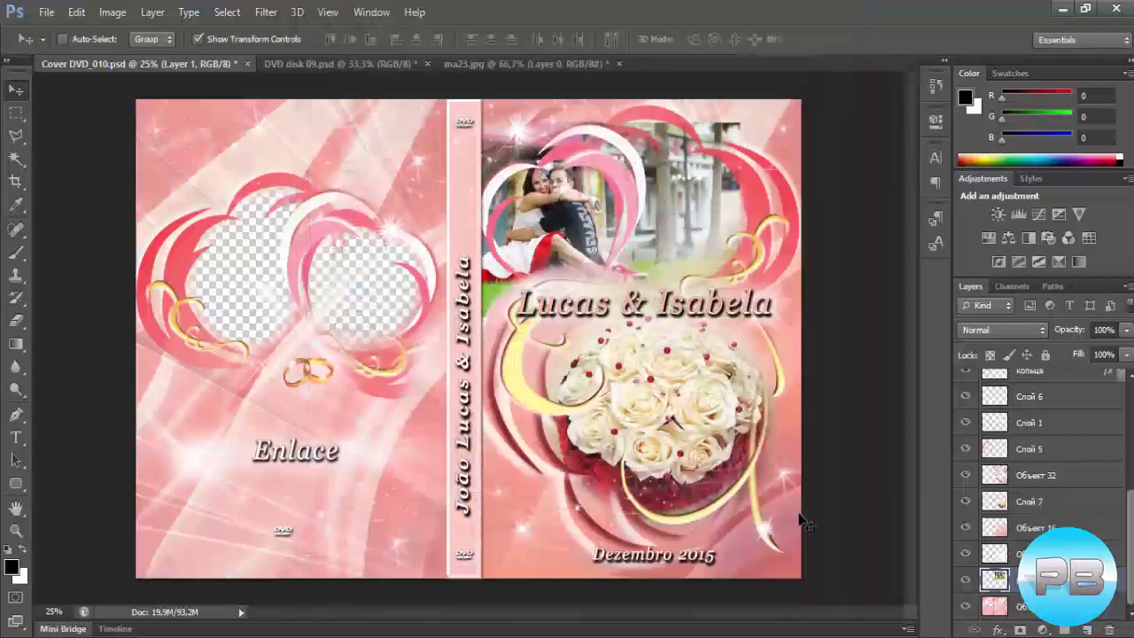
pyautogui.doubleClick(1085, 373)
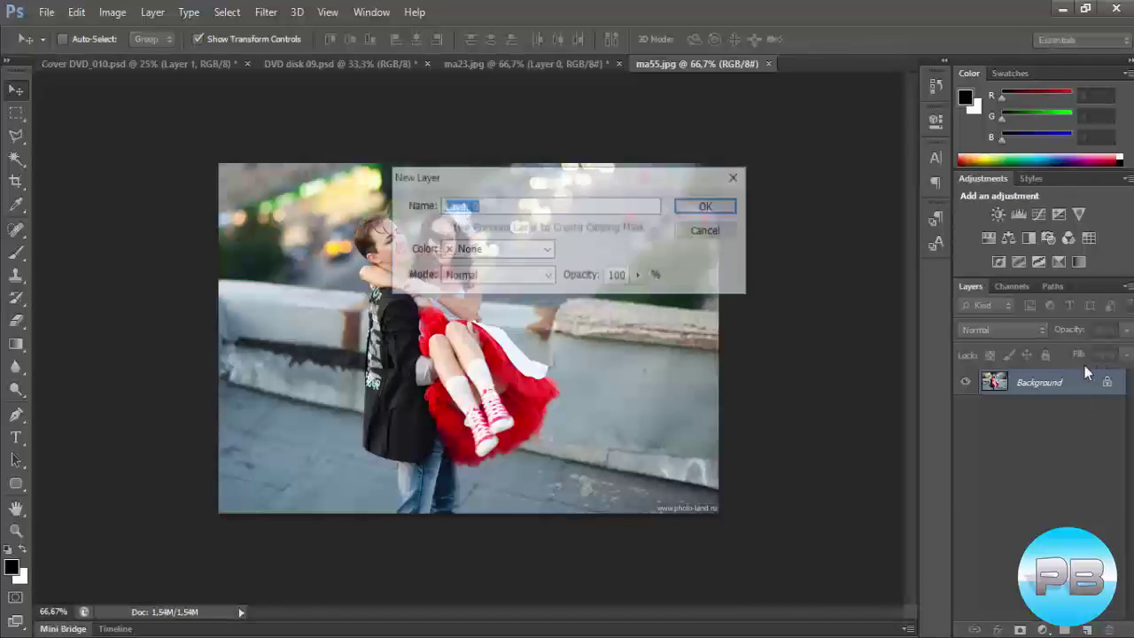
pyautogui.click(705, 205)
pyautogui.moveTo(456, 248)
pyautogui.mouseDown()
pyautogui.moveTo(180, 68)
pyautogui.moveTo(337, 204)
pyautogui.mouseUp()
pyautogui.moveTo(269, 272); pyautogui.dragTo(271, 272)
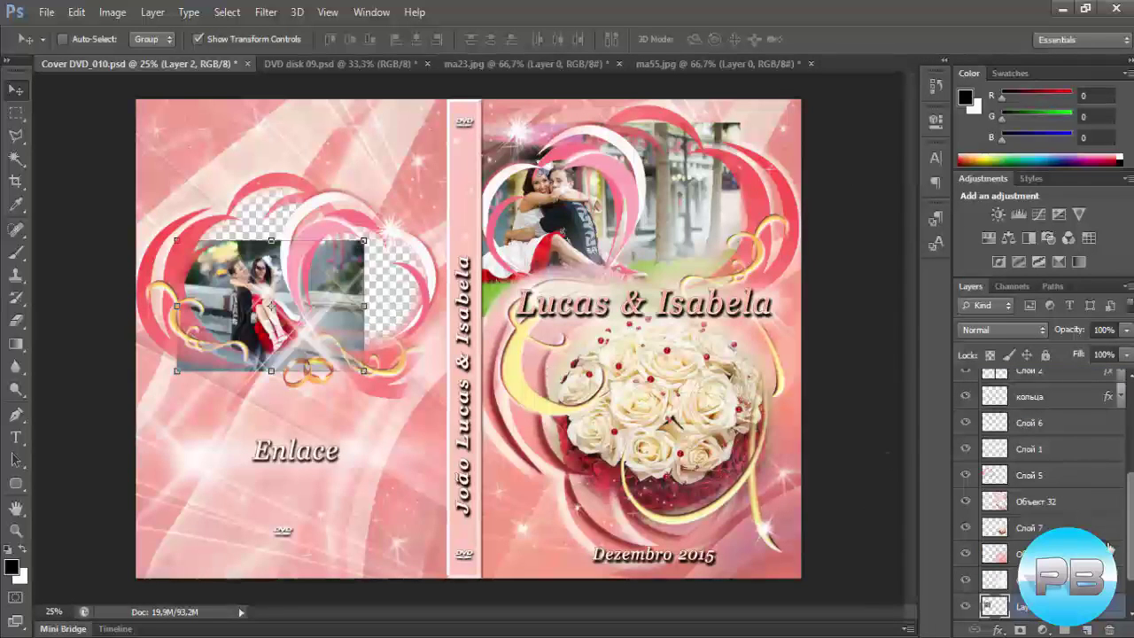
# Step: Scale the ma55 photo to about 145% over the heart frames and move its layer beneath the artwork
pyautogui.scroll(-2, 1126, 556)
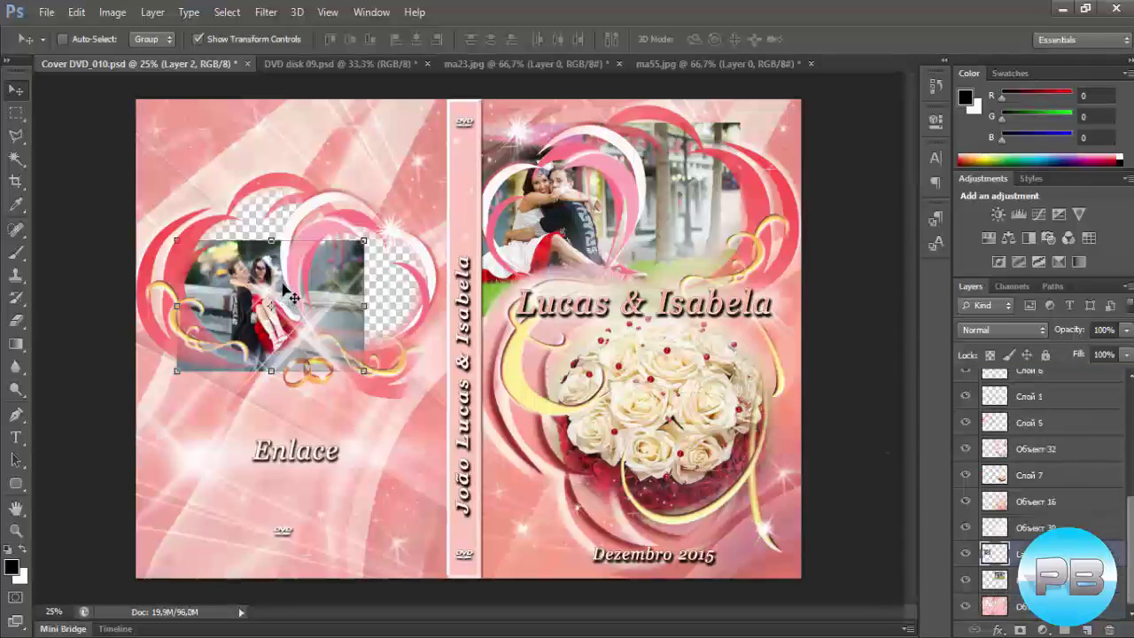
pyautogui.moveTo(306, 335); pyautogui.dragTo(317, 320)
pyautogui.moveTo(378, 221); pyautogui.dragTo(426, 178)
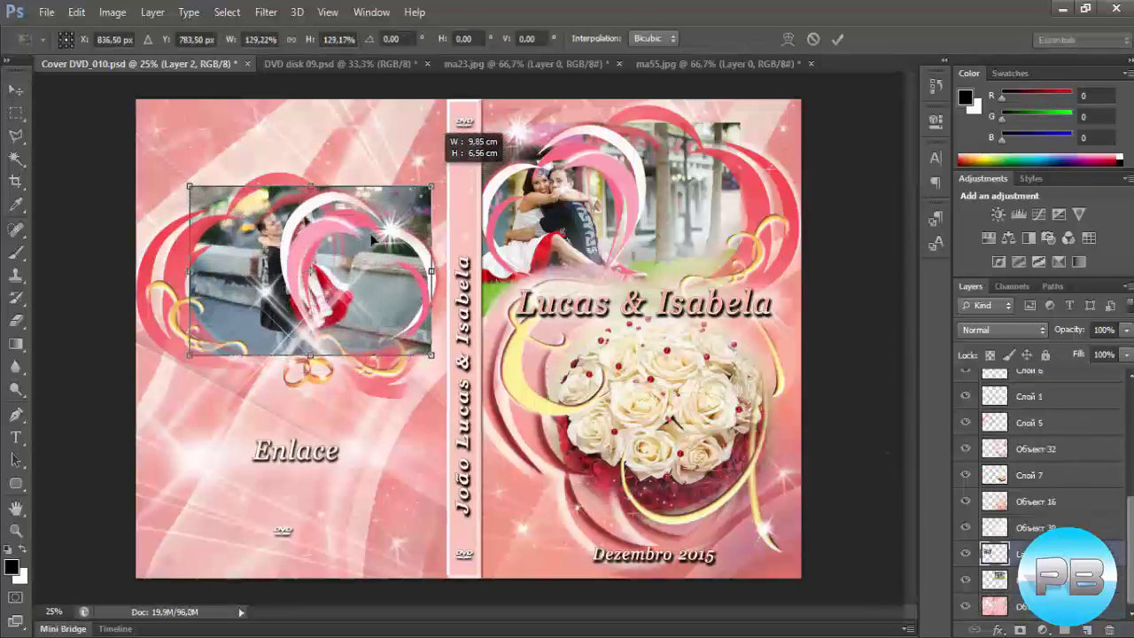
pyautogui.moveTo(334, 264)
pyautogui.mouseDown()
pyautogui.moveTo(319, 264)
pyautogui.moveTo(379, 226)
pyautogui.moveTo(394, 245)
pyautogui.mouseUp()
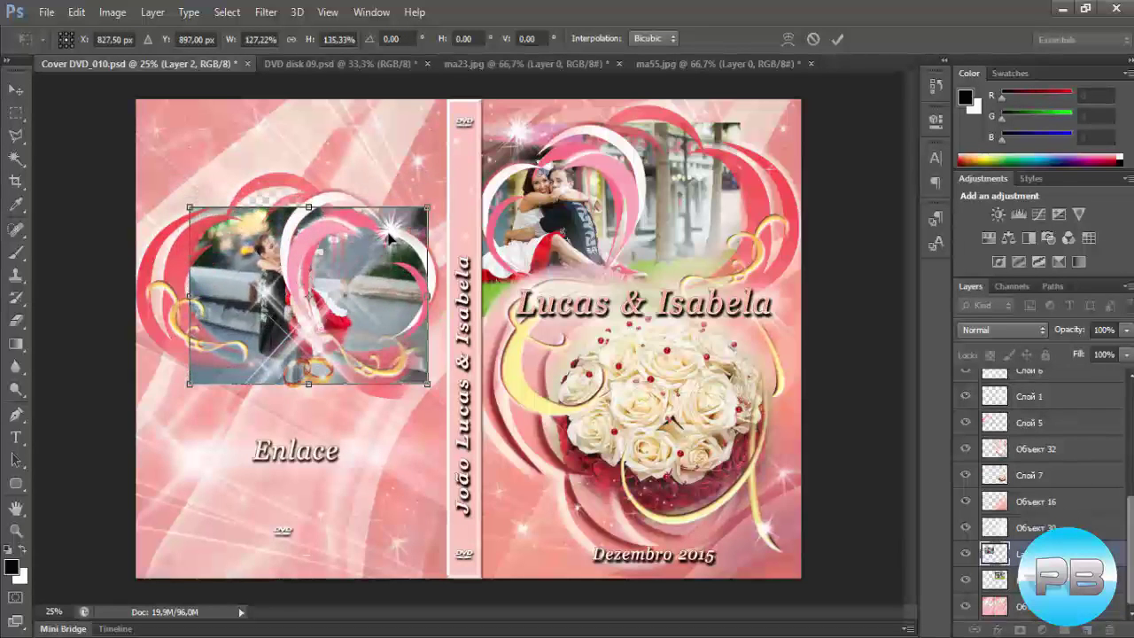
pyautogui.moveTo(190, 295); pyautogui.dragTo(175, 295)
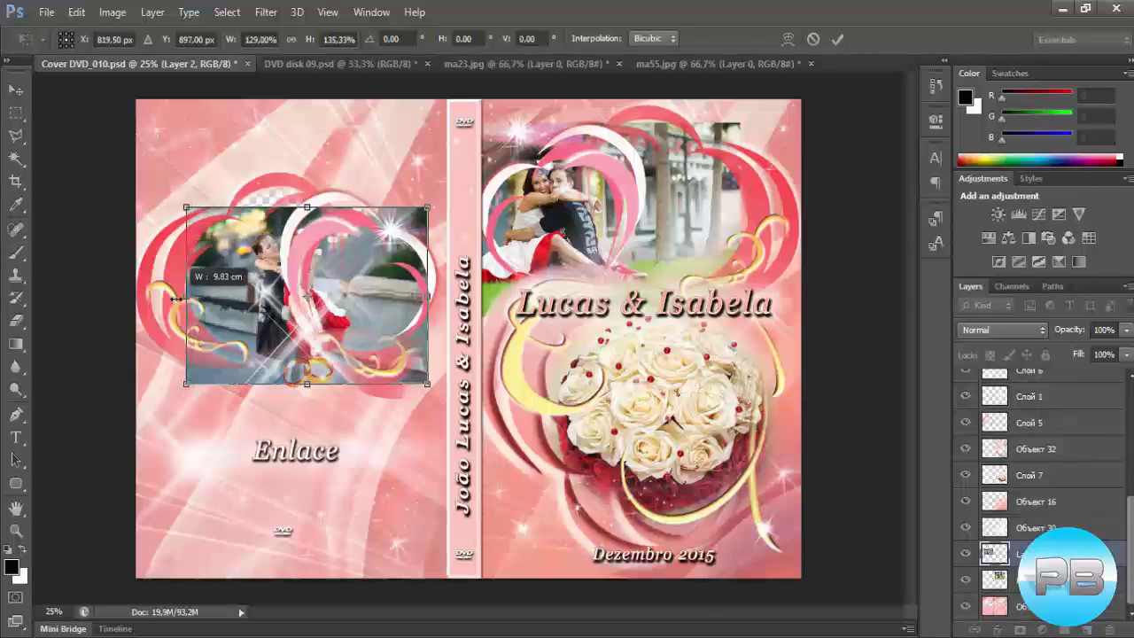
pyautogui.moveTo(310, 282); pyautogui.dragTo(310, 269)
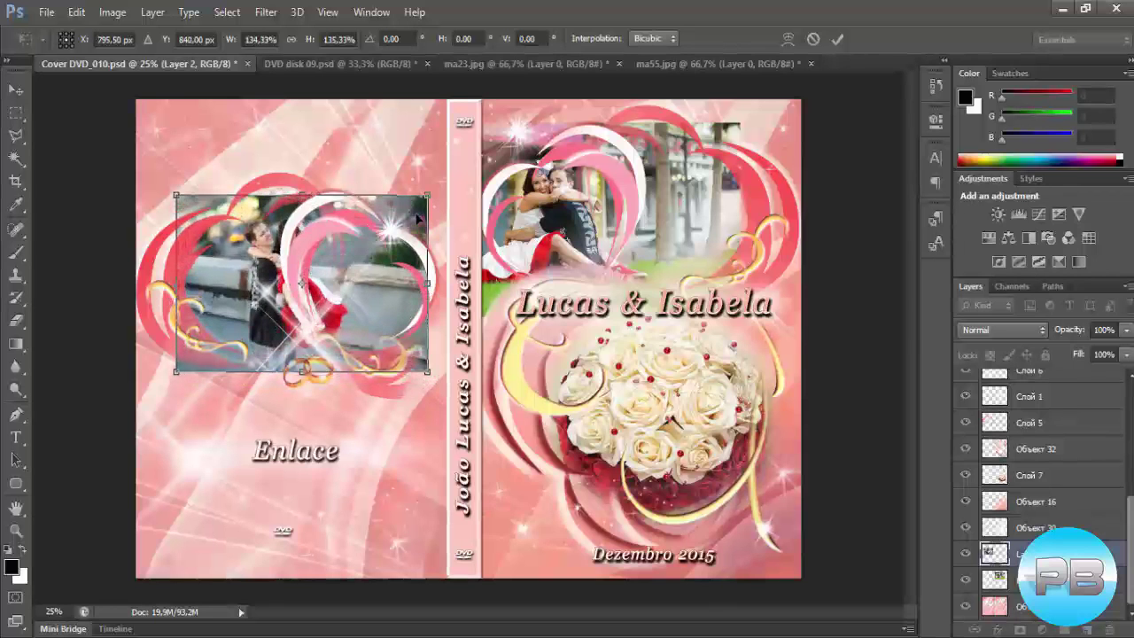
pyautogui.moveTo(429, 193); pyautogui.dragTo(448, 180)
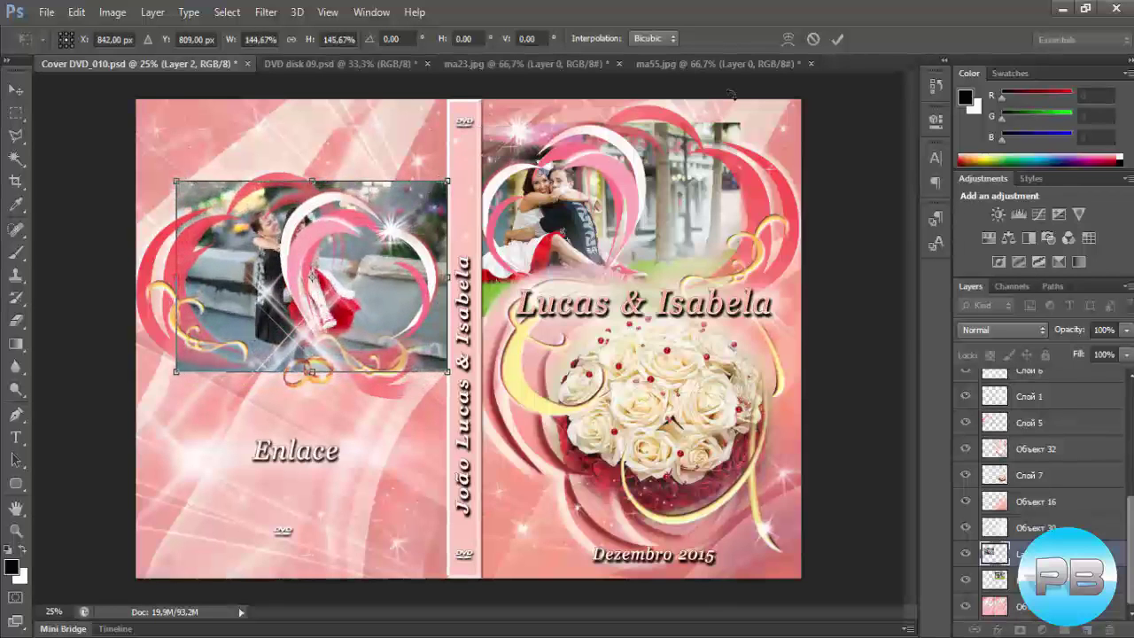
pyautogui.click(833, 40)
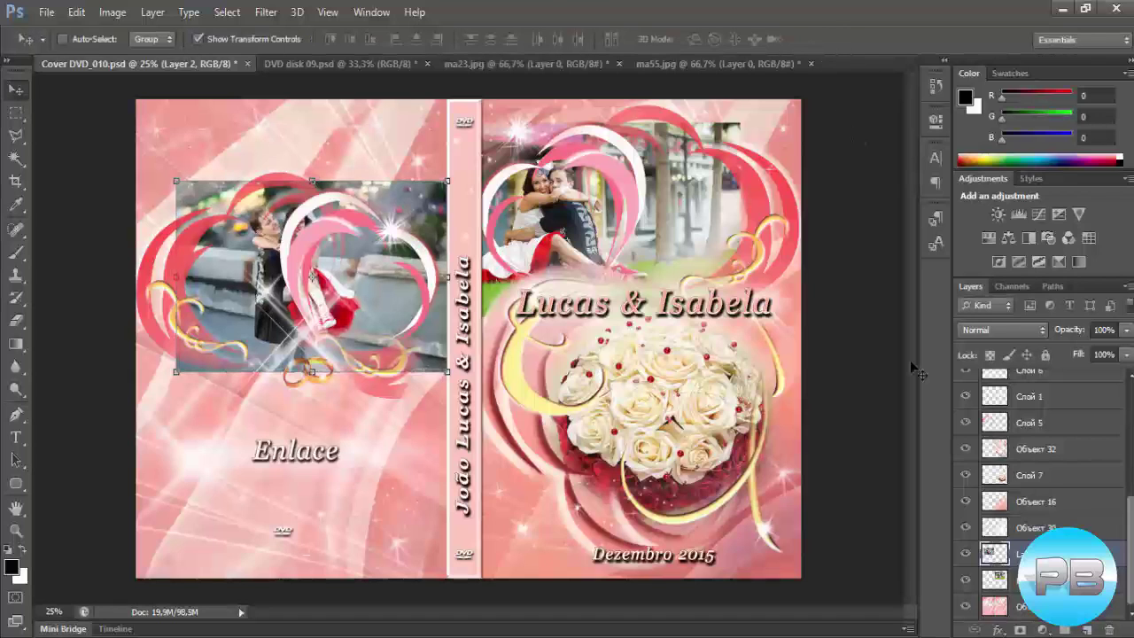
pyautogui.moveTo(997, 554); pyautogui.dragTo(997, 606)
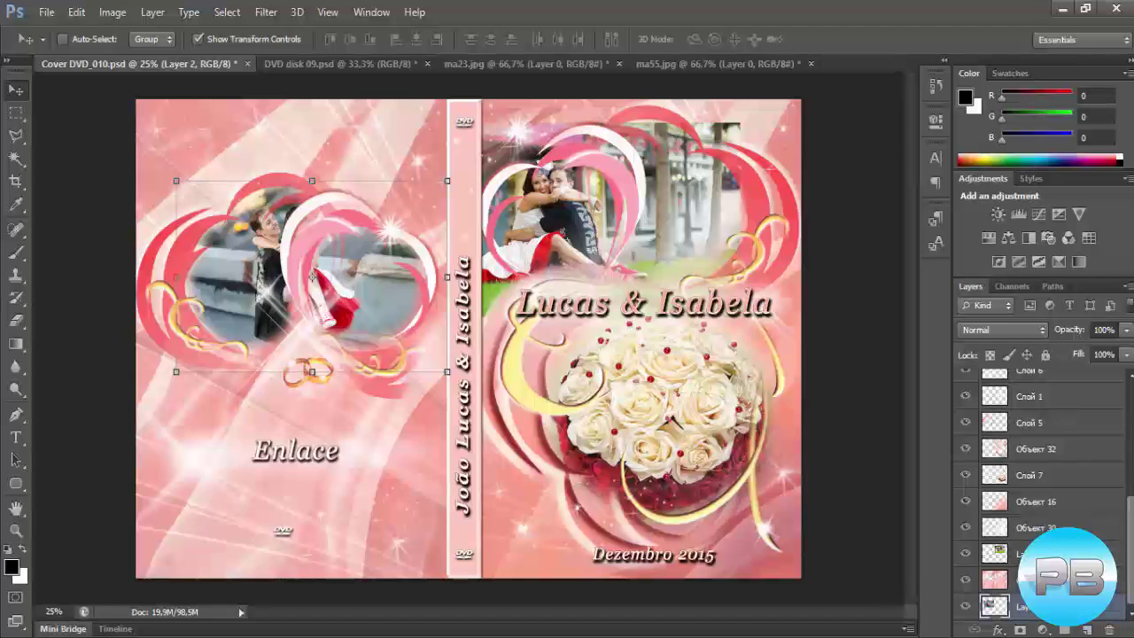
pyautogui.moveTo(997, 554); pyautogui.dragTo(997, 583)
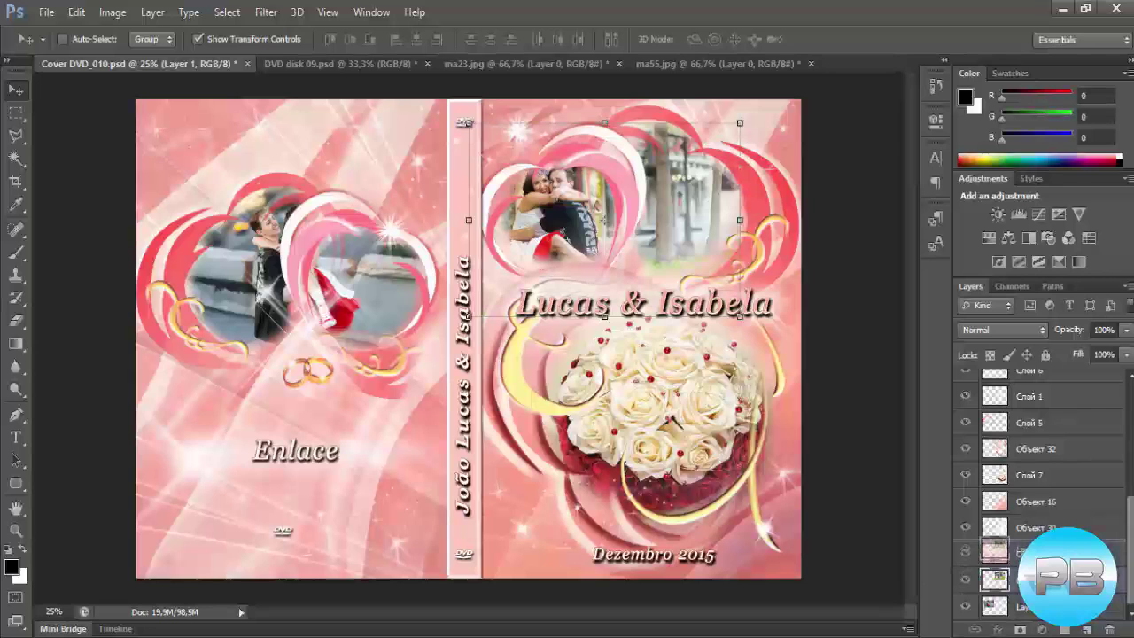
# Step: Move the front cover photo layer one step down with Ctrl+[ so the heart frame clips it
pyautogui.moveTo(997, 579); pyautogui.dragTo(997, 553)
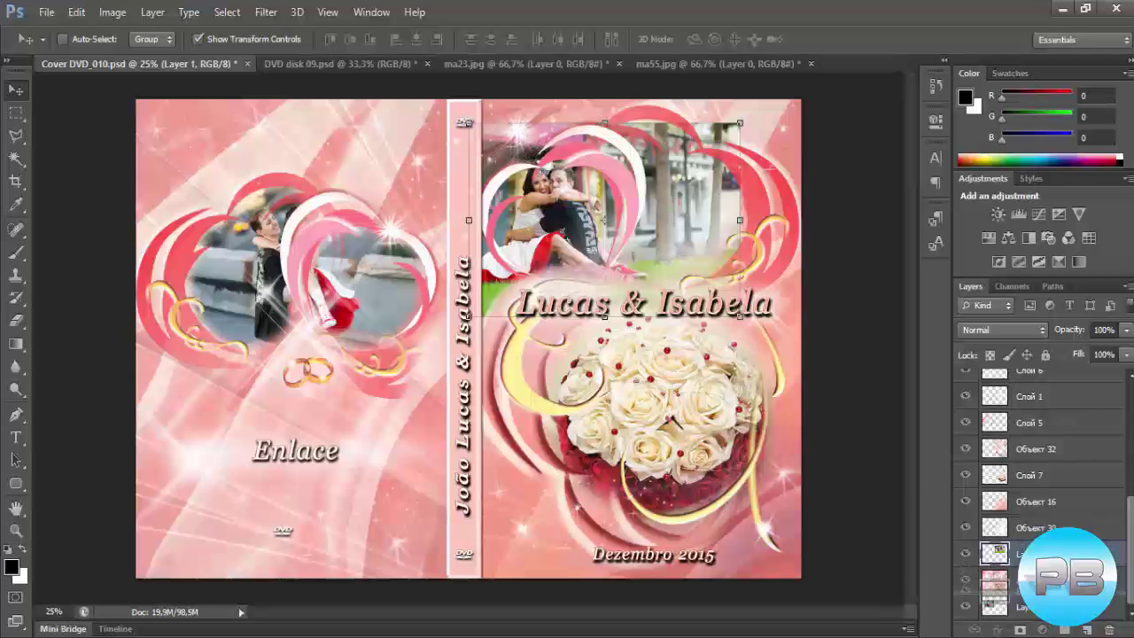
pyautogui.hotkey('ctrl', '[')
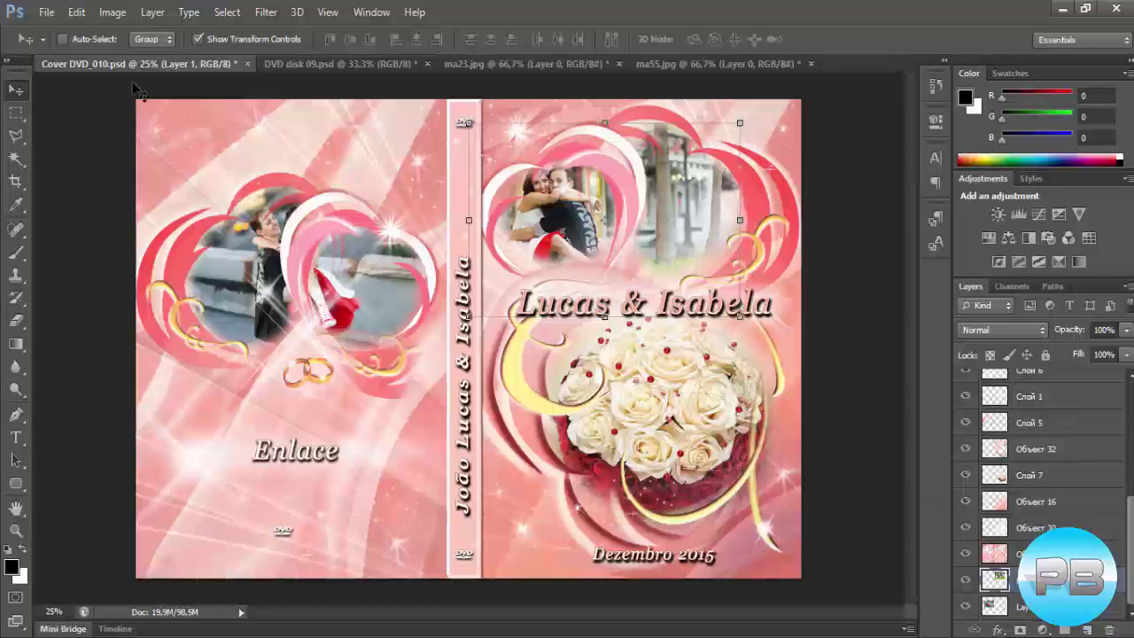
# Step: Begin a JPEG Save As to the Desktop, cancel it, and switch to DVD disk 09.psd
pyautogui.click(44, 12)
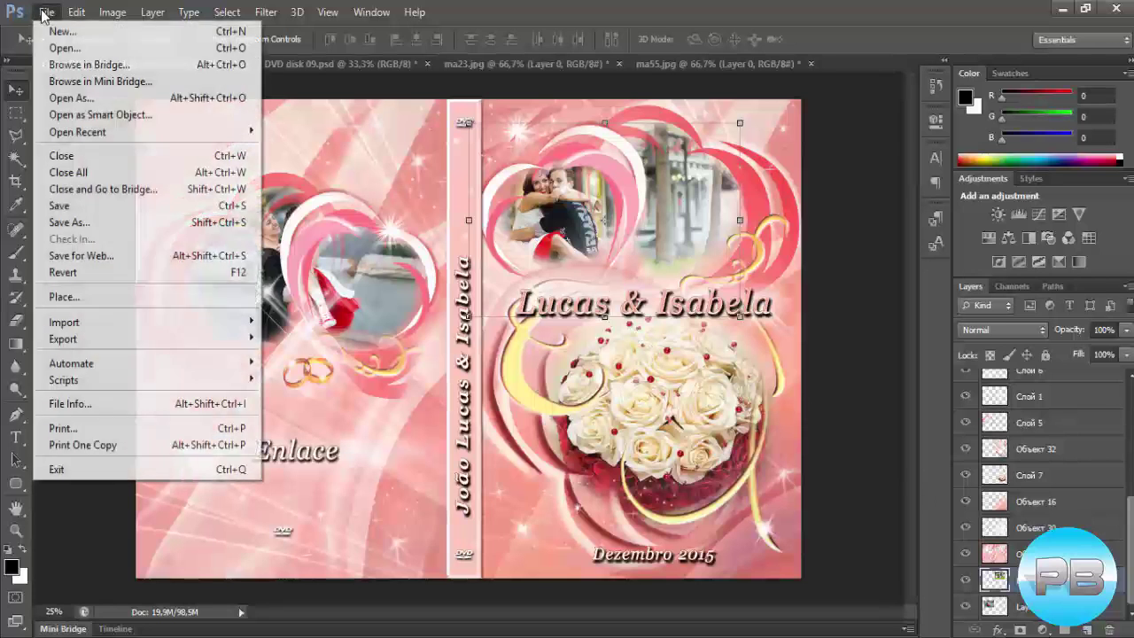
pyautogui.click(87, 224)
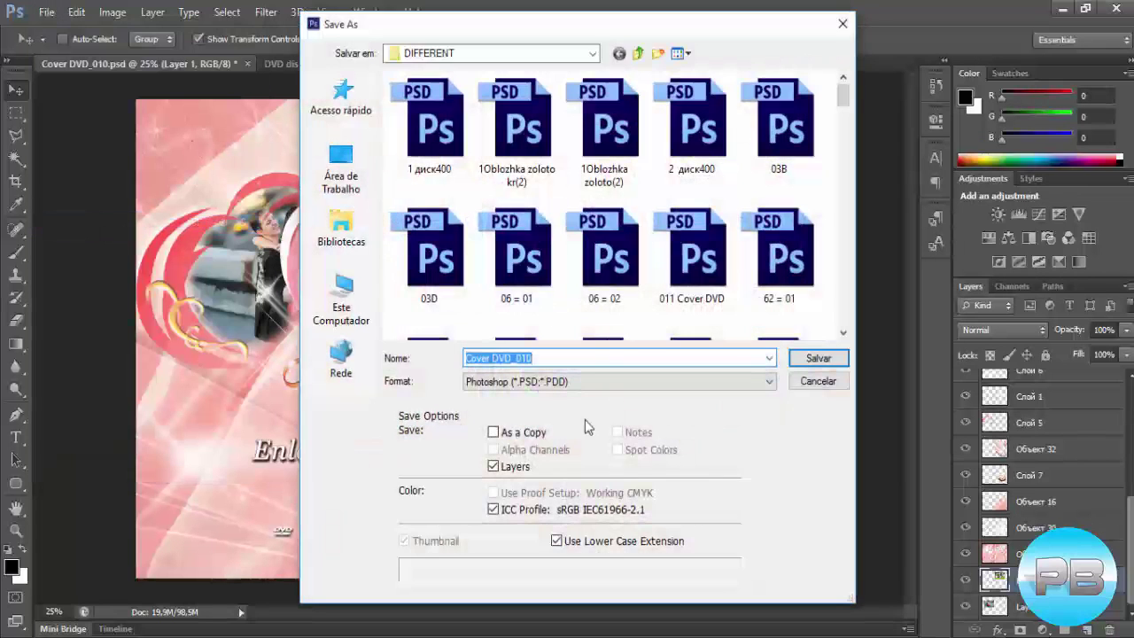
pyautogui.click(750, 381)
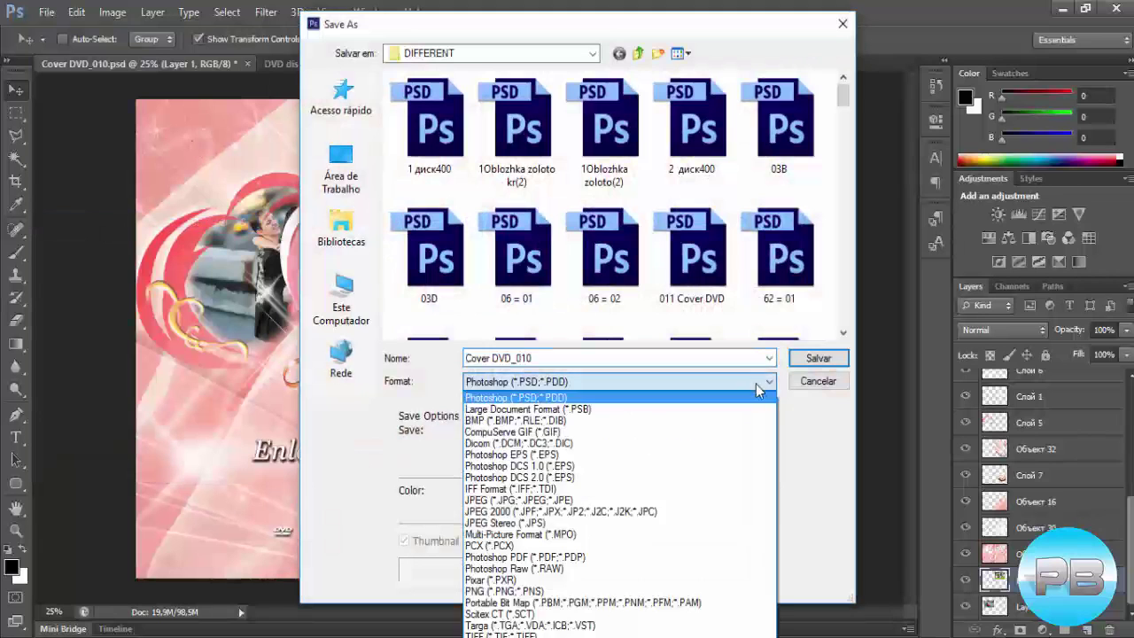
pyautogui.click(647, 500)
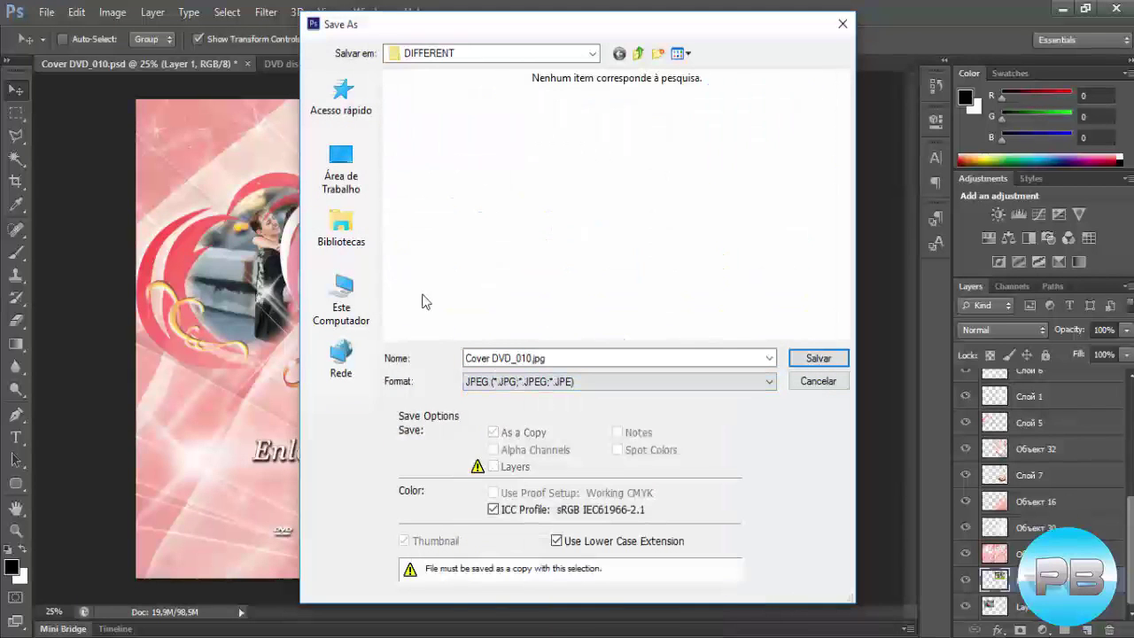
pyautogui.click(370, 186)
pyautogui.click(818, 381)
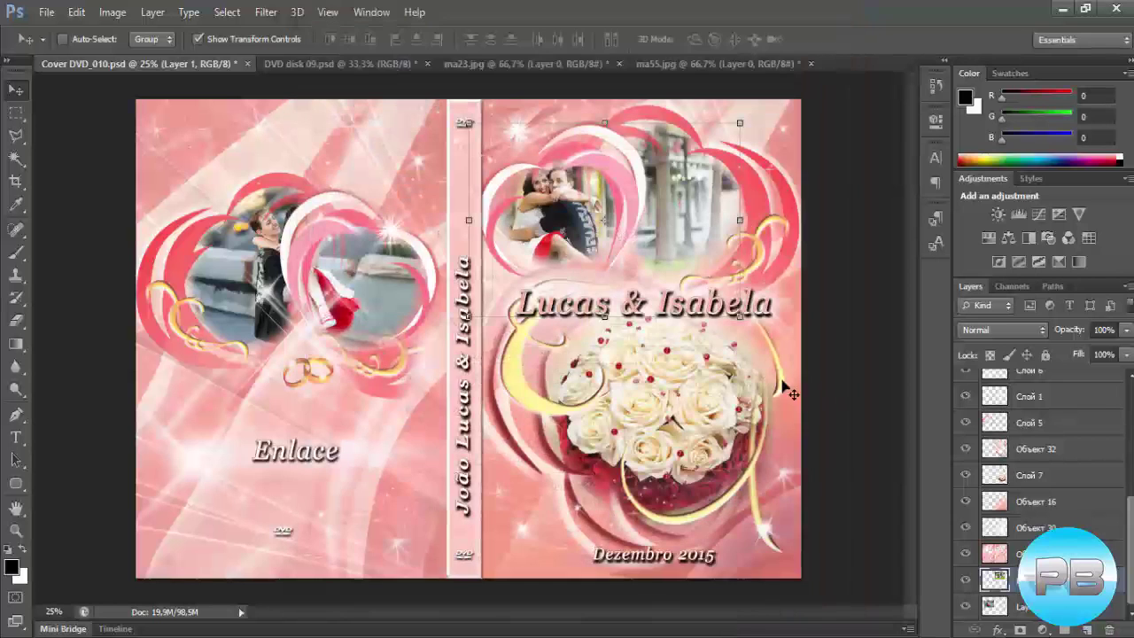
pyautogui.click(378, 64)
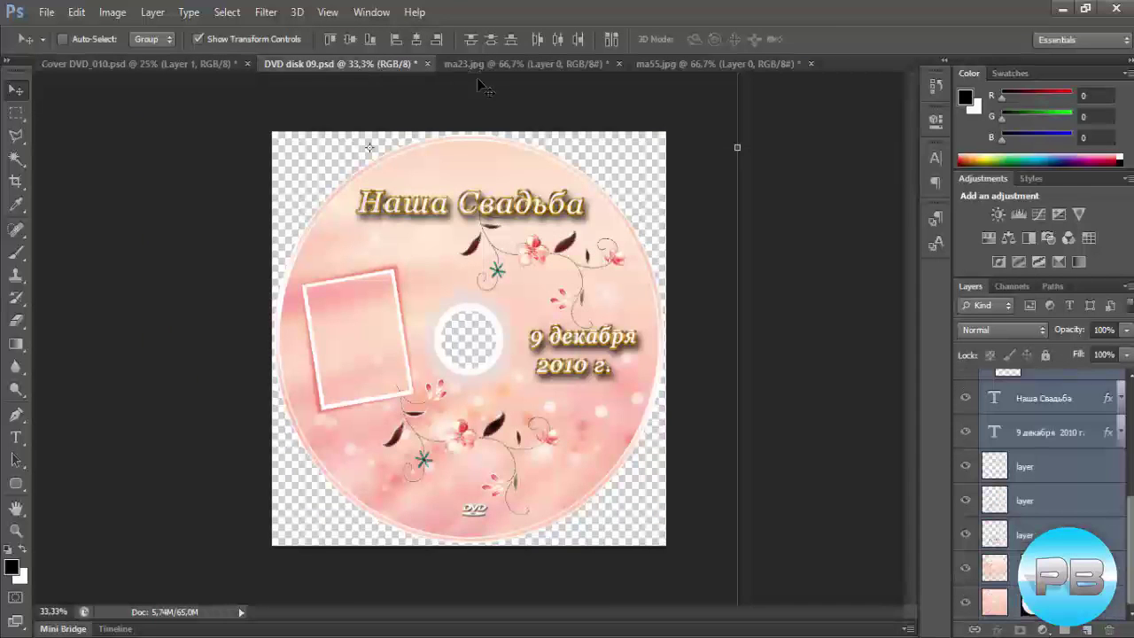
# Step: Change the disc date to '21 de Dezemb' / '2015', with the first line at 14 pt
pyautogui.click(1062, 431)
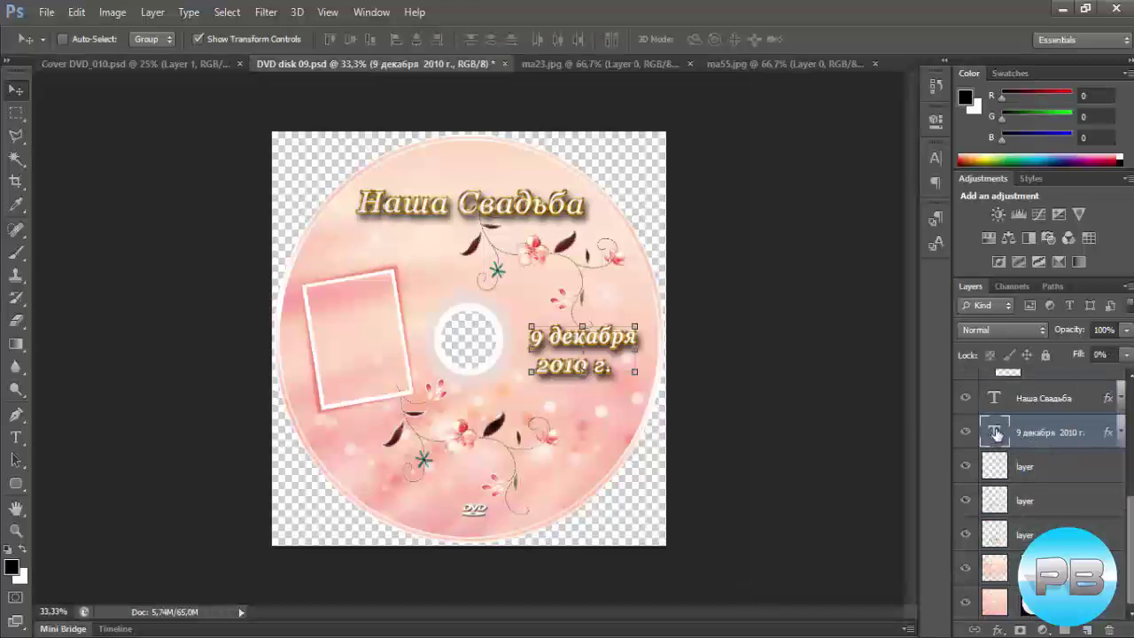
pyautogui.doubleClick(995, 431)
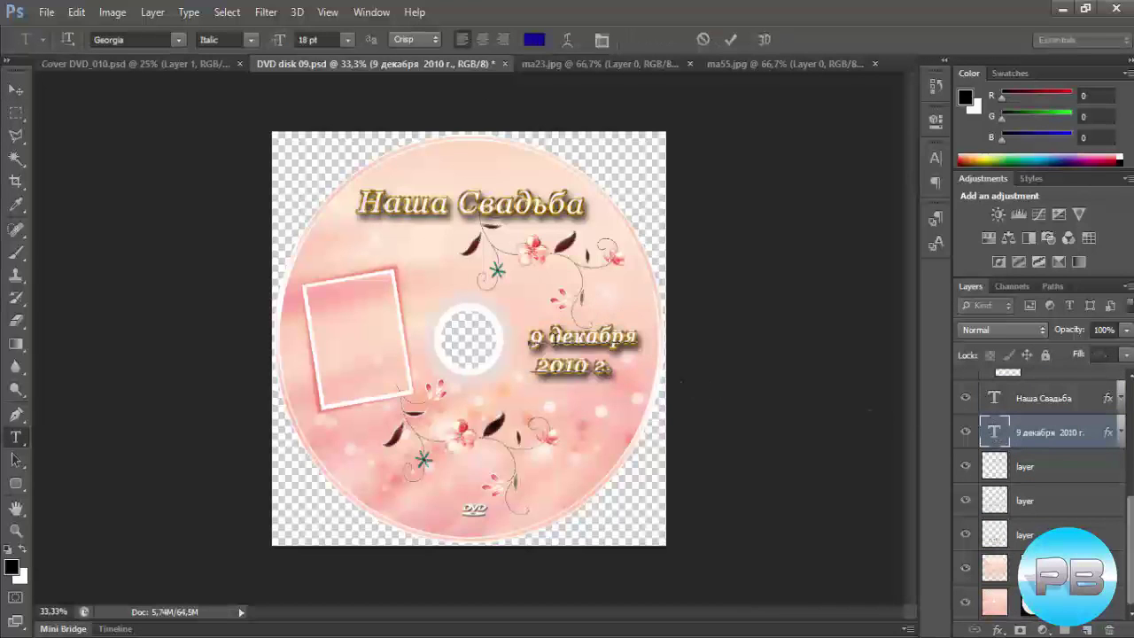
pyautogui.moveTo(531, 339); pyautogui.dragTo(651, 340)
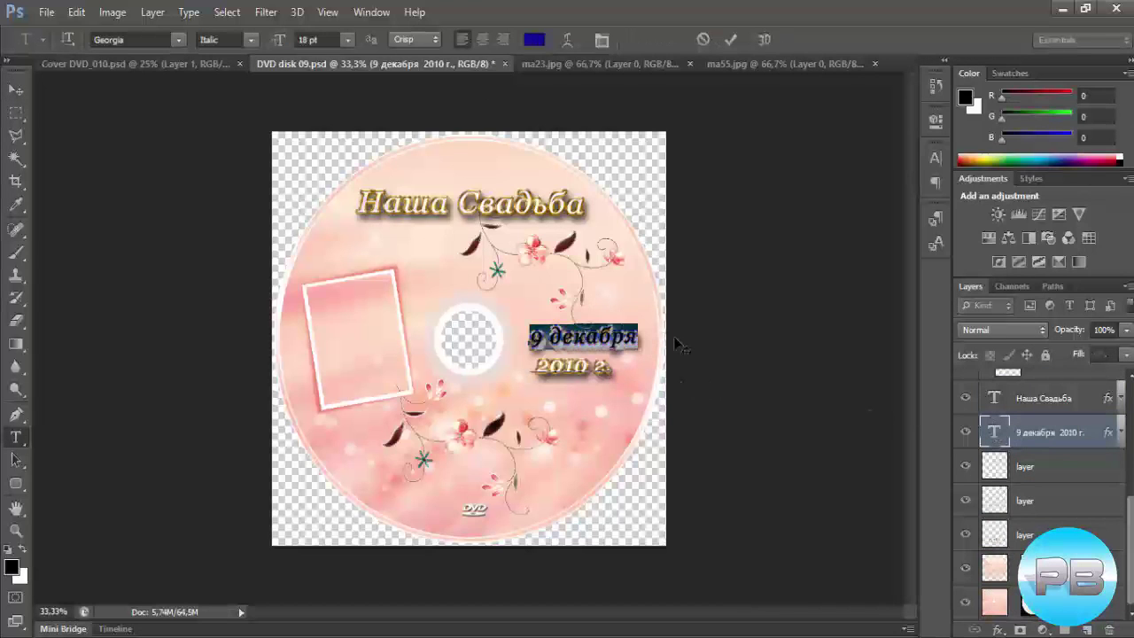
pyautogui.write('21')
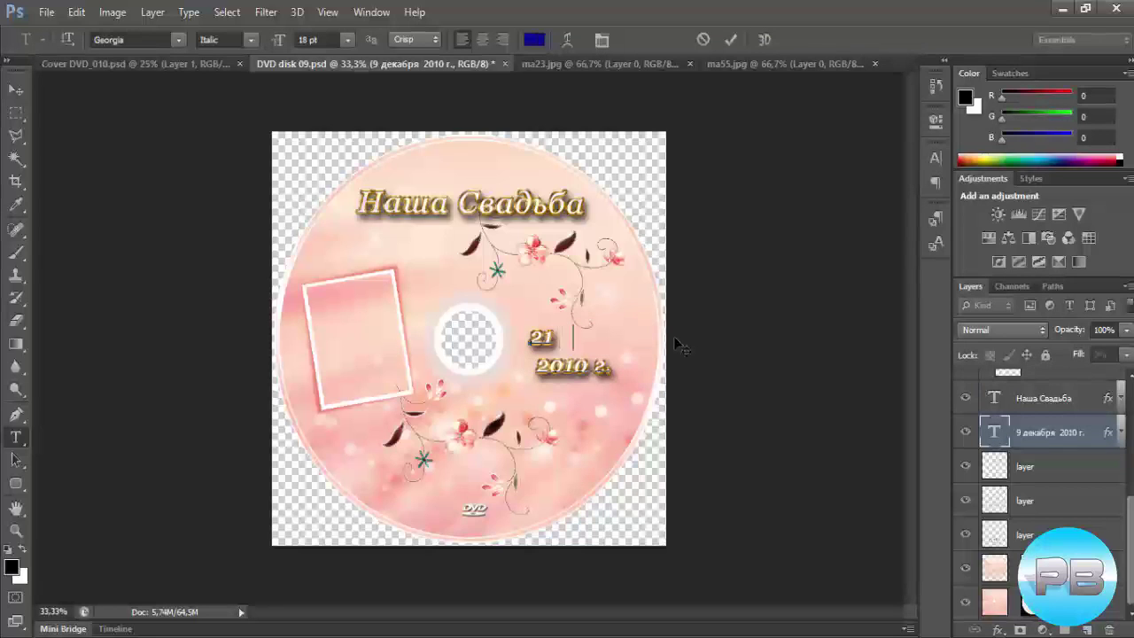
pyautogui.write(' de Dez')
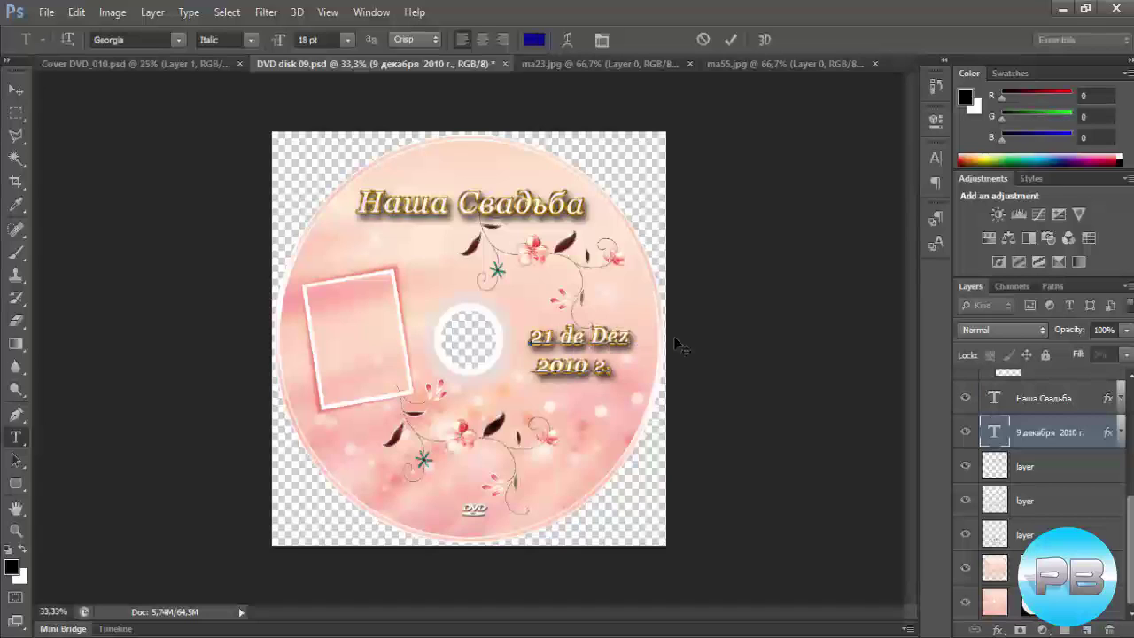
pyautogui.write('emb')
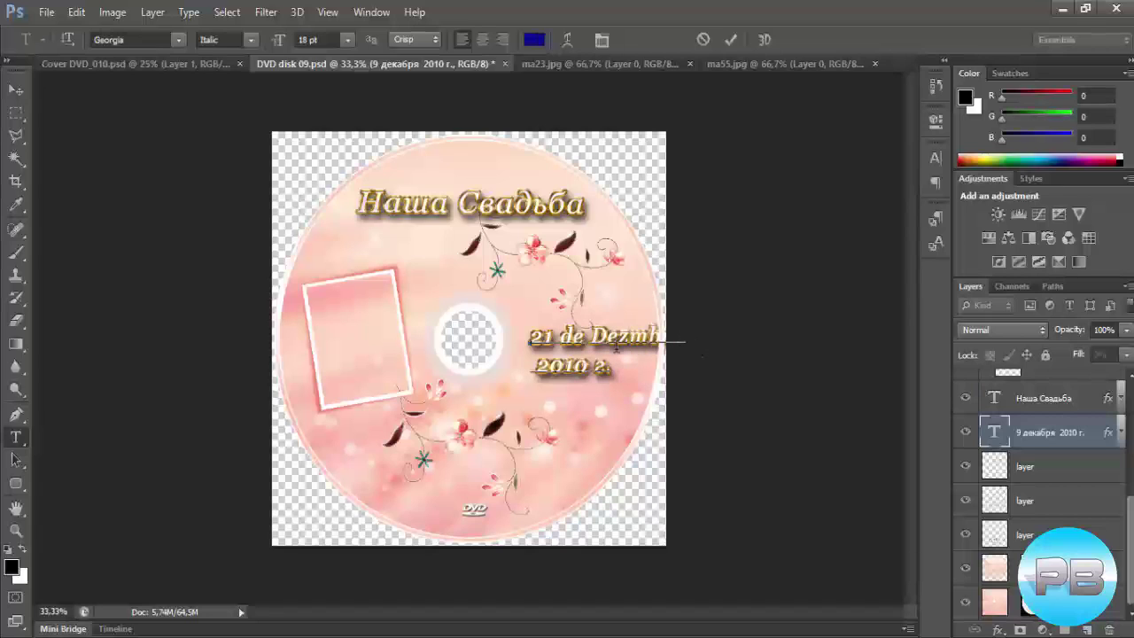
pyautogui.tripleClick(567, 368)
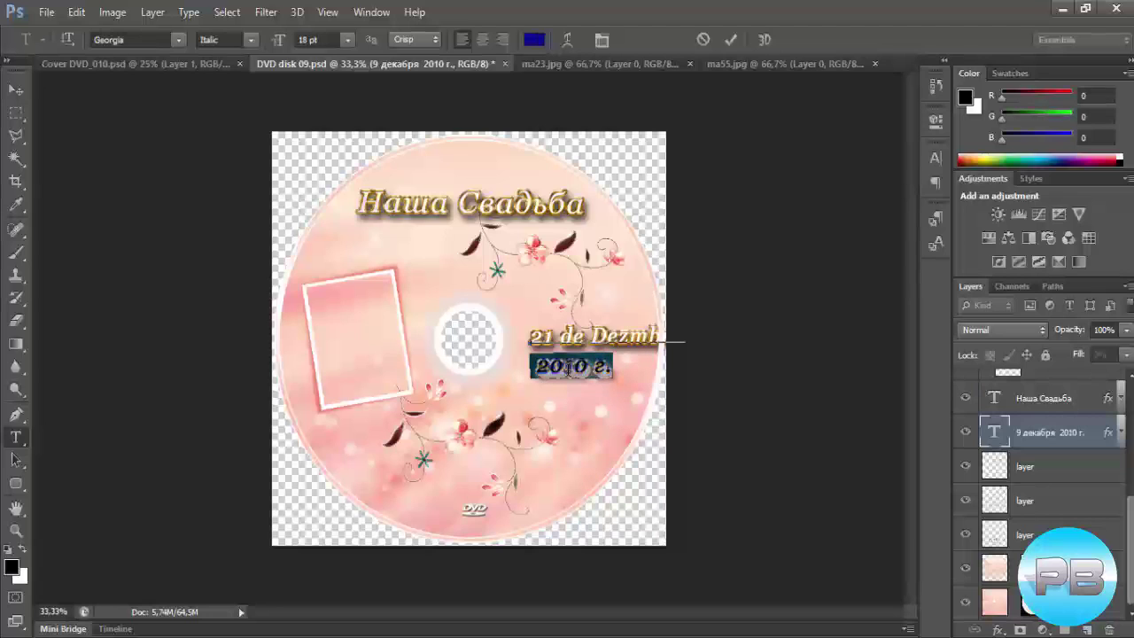
pyautogui.write('2015')
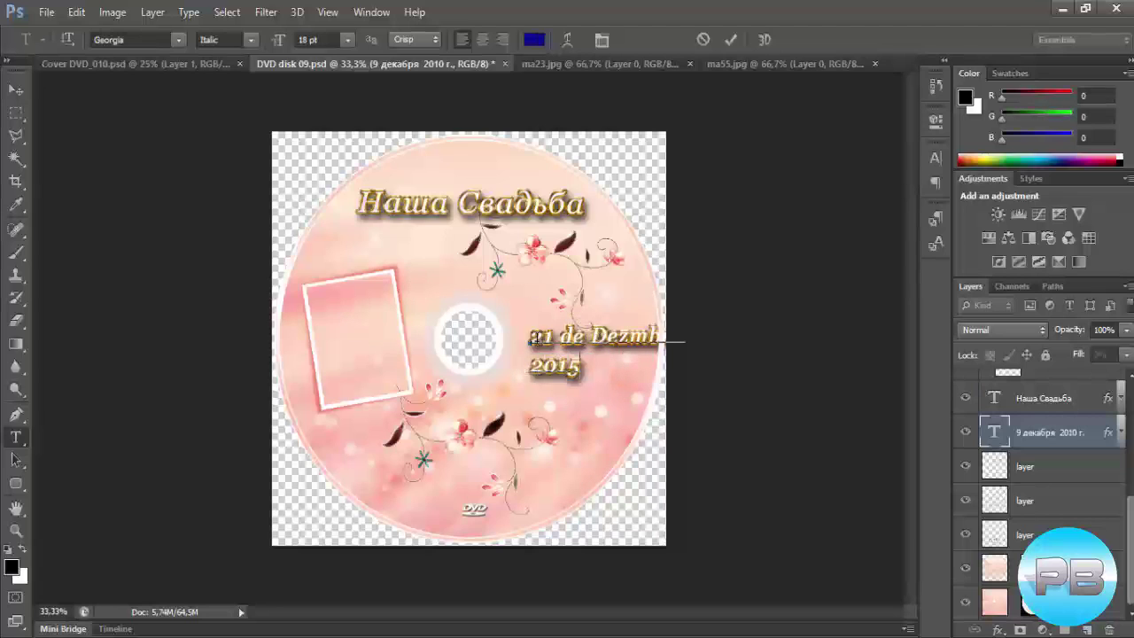
pyautogui.moveTo(533, 337); pyautogui.dragTo(713, 337)
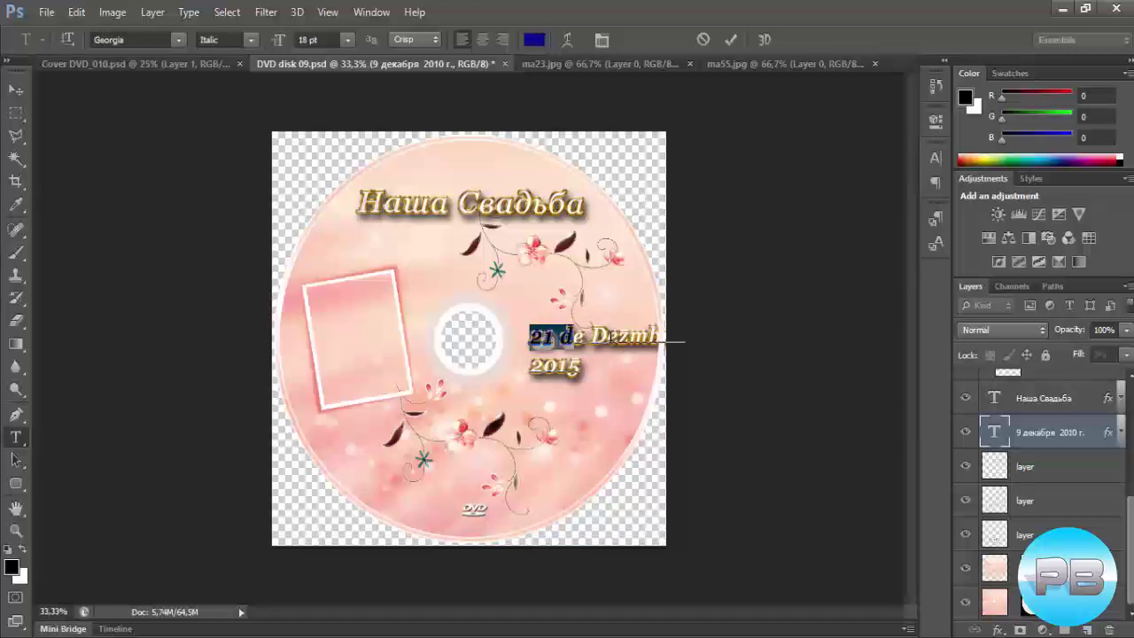
pyautogui.click(346, 39)
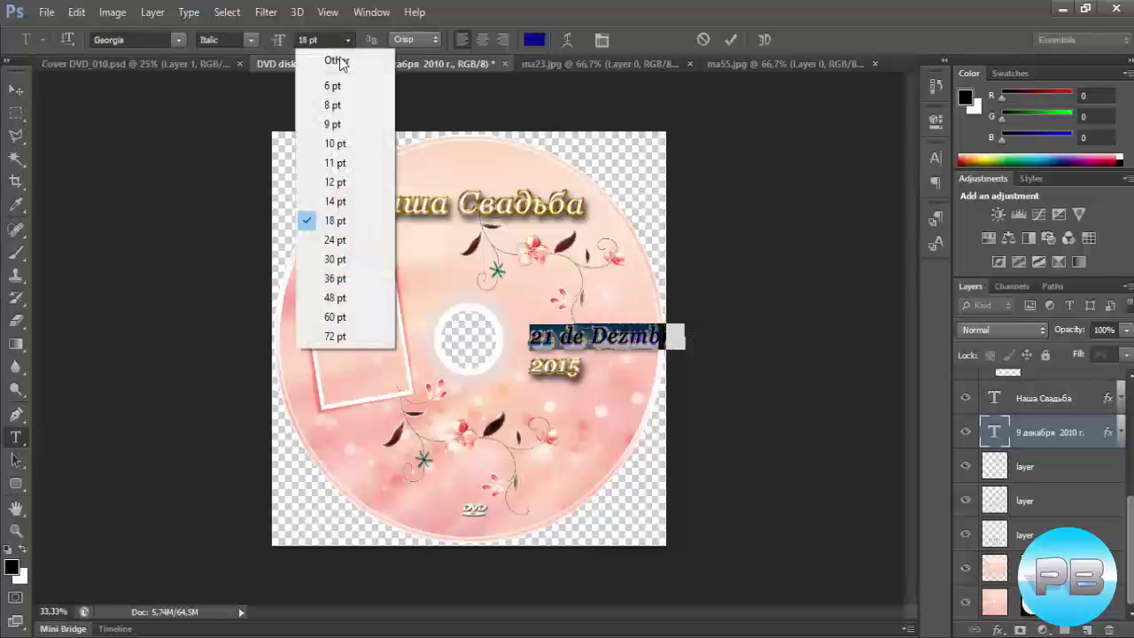
pyautogui.click(335, 202)
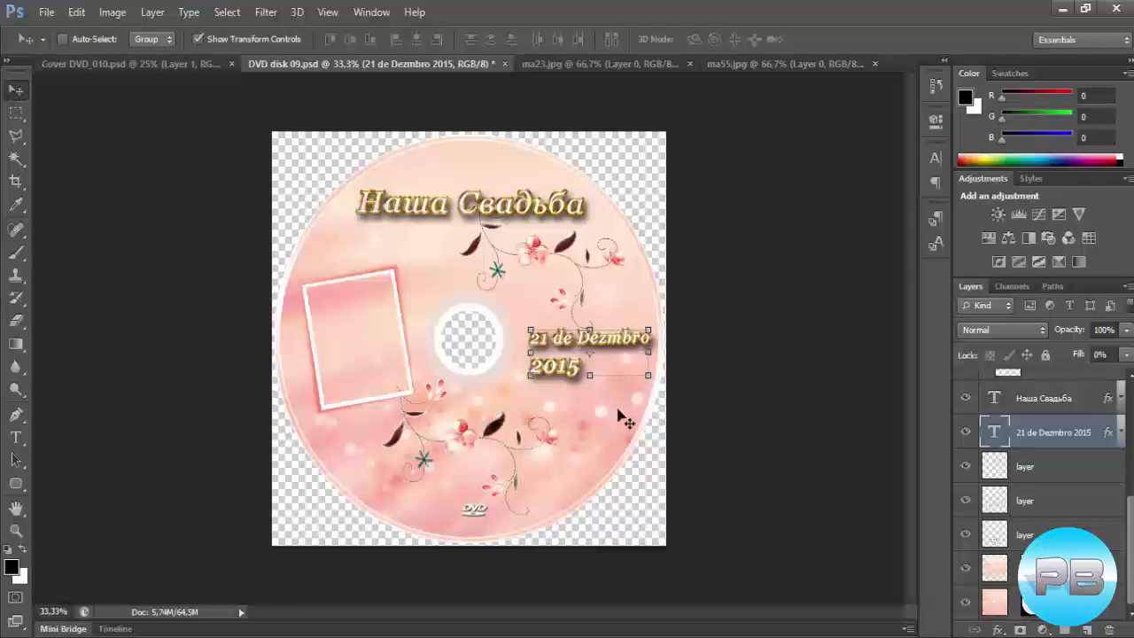
# Step: Replace the Наша Свадьба title with 'Lucas & Isabela'
pyautogui.doubleClick(995, 399)
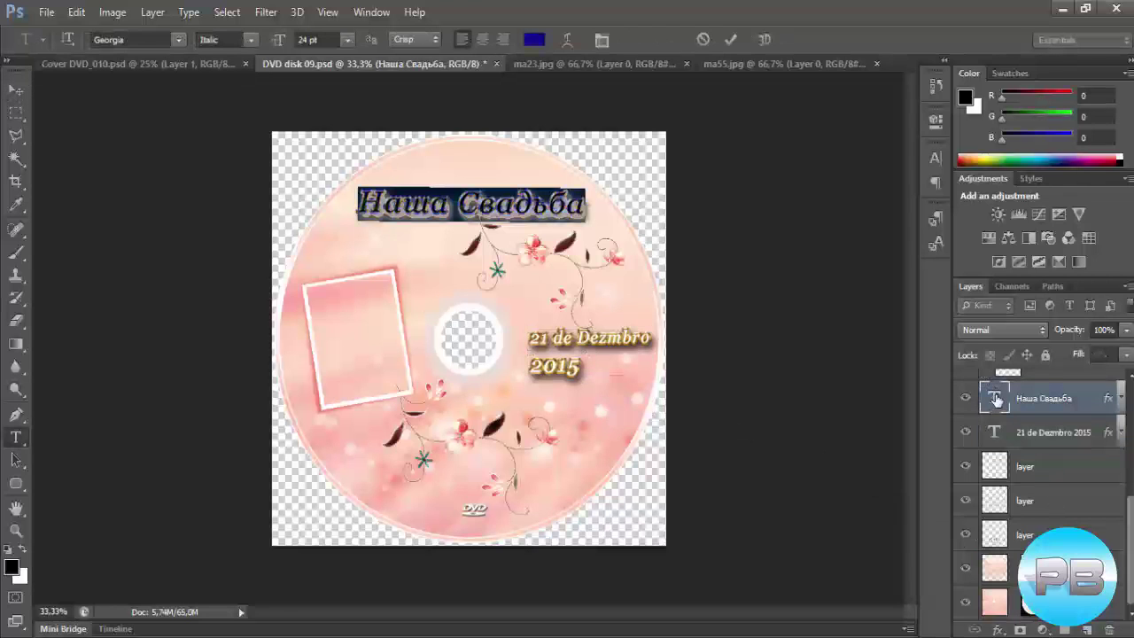
pyautogui.write('Luca')
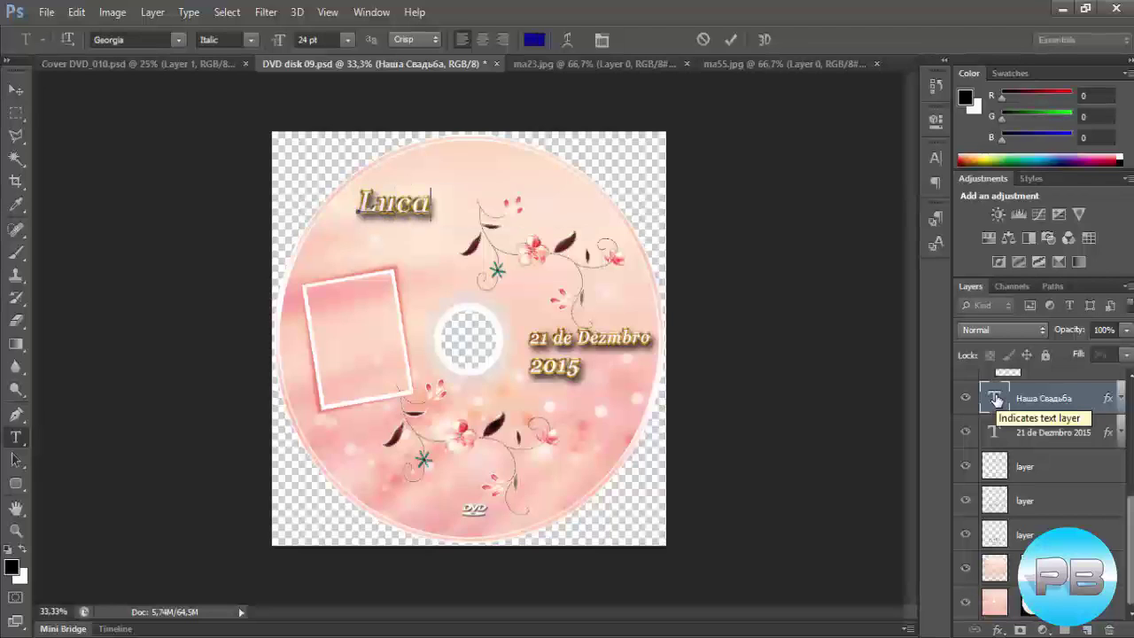
pyautogui.write('s')
pyautogui.write(' & Is')
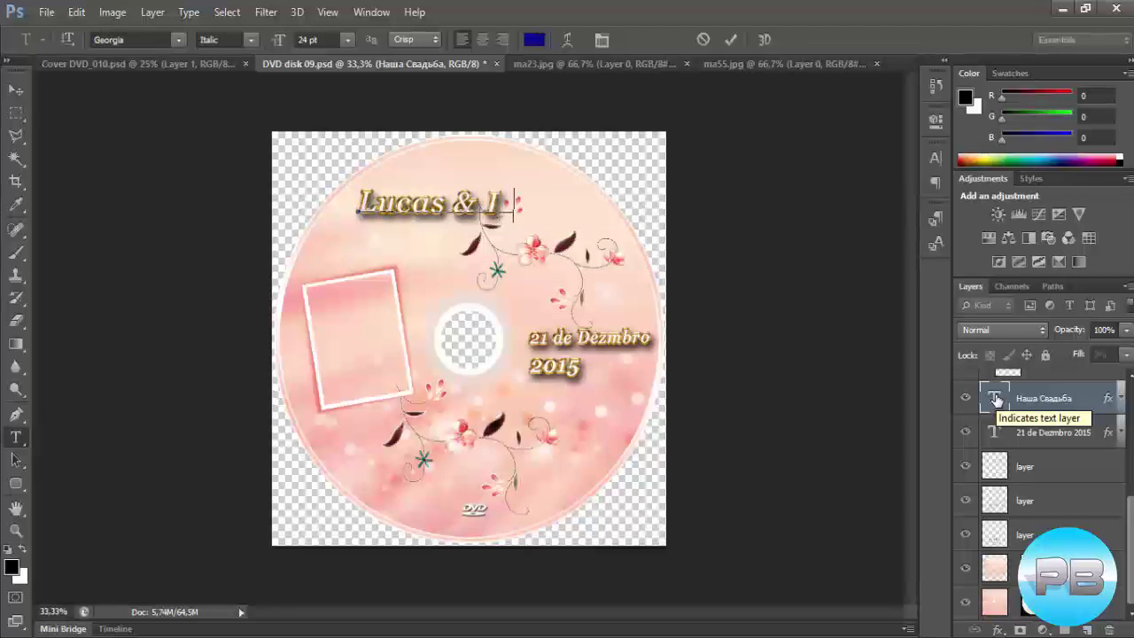
pyautogui.write('abela')
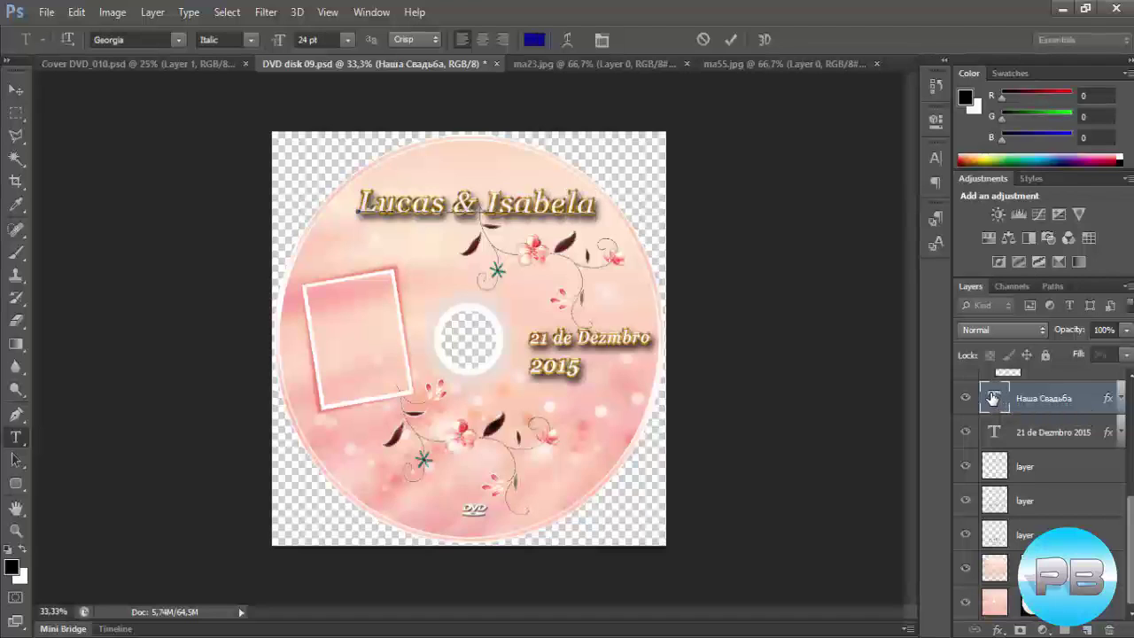
pyautogui.click(16, 89)
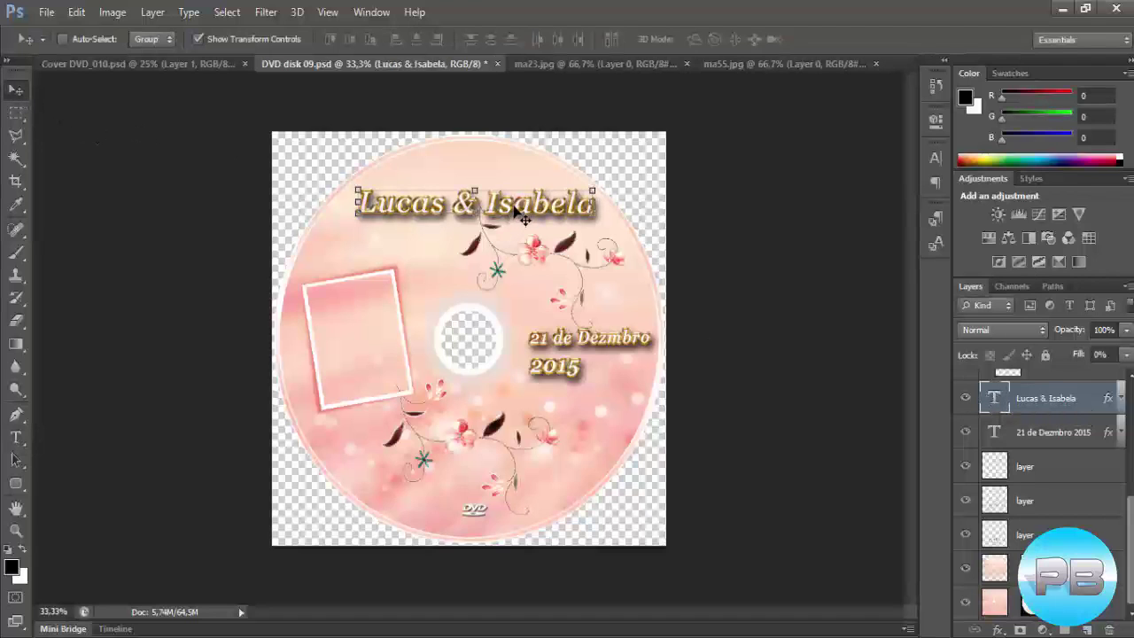
# Step: Nudge the Lucas & Isabela title left and toggle the floral vine and background layers to identify them
pyautogui.moveTo(514, 208); pyautogui.dragTo(512, 209)
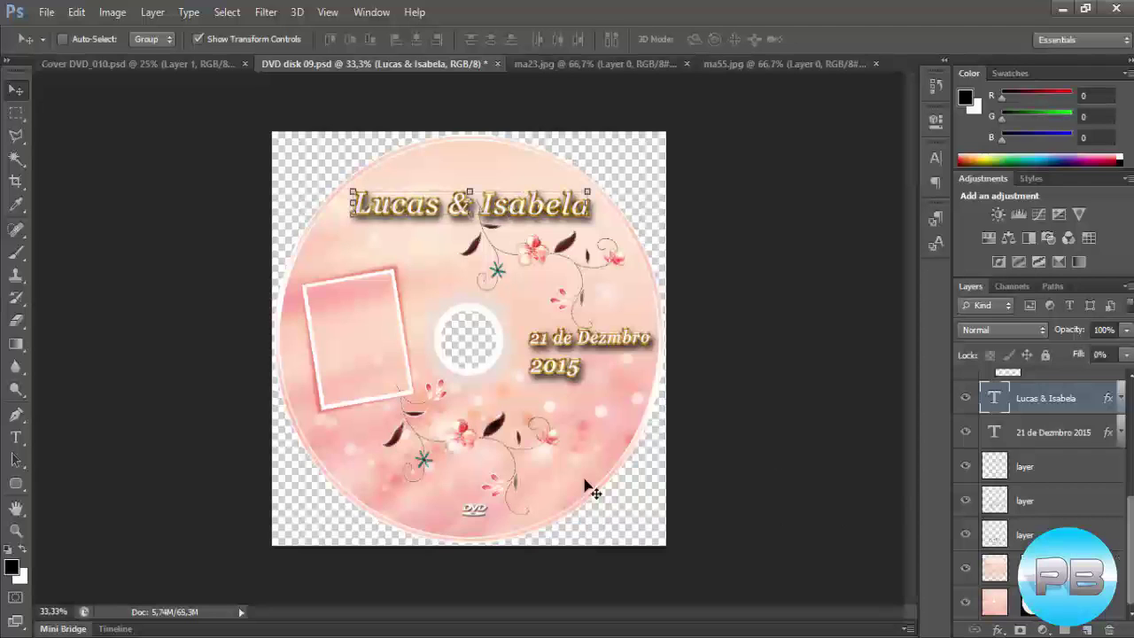
pyautogui.click(966, 536)
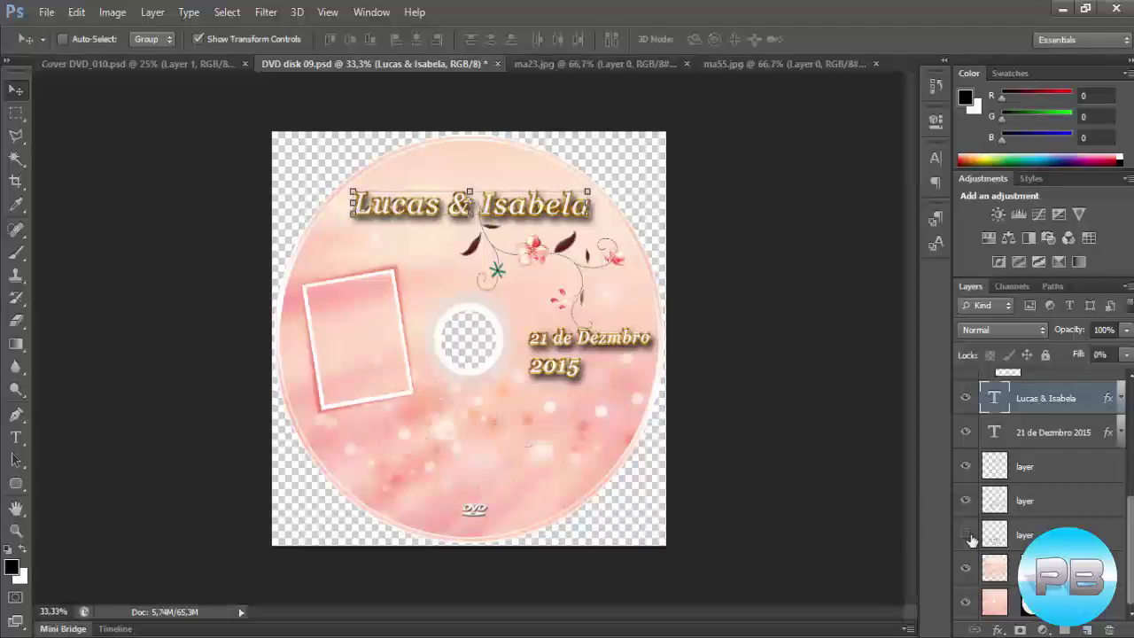
pyautogui.click(966, 535)
pyautogui.click(966, 501)
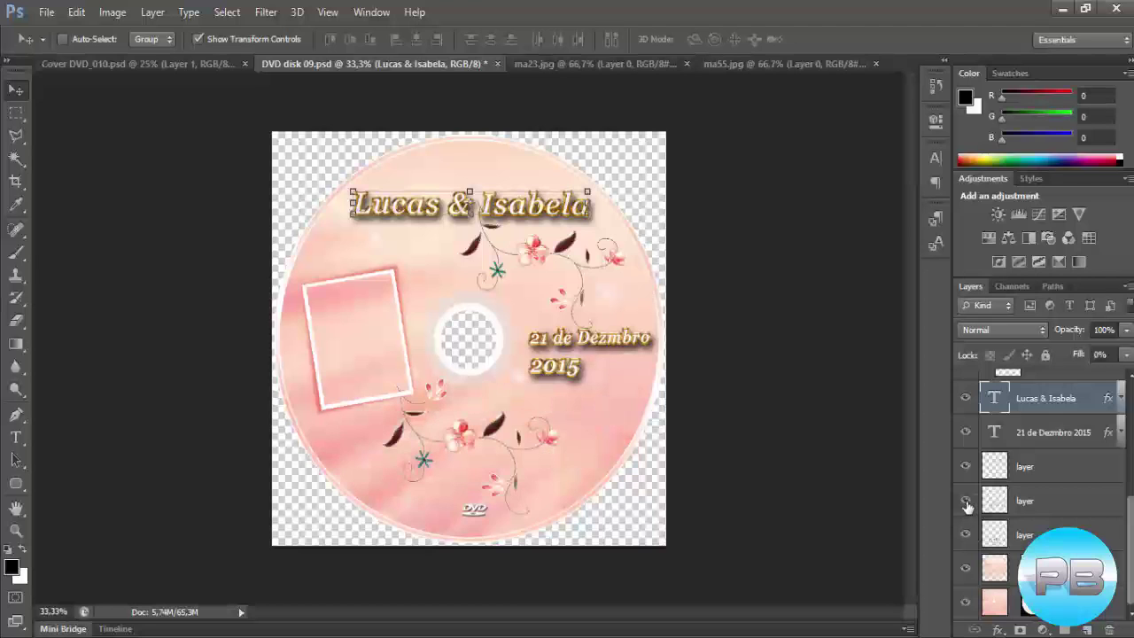
pyautogui.click(966, 501)
pyautogui.click(966, 466)
pyautogui.click(964, 529)
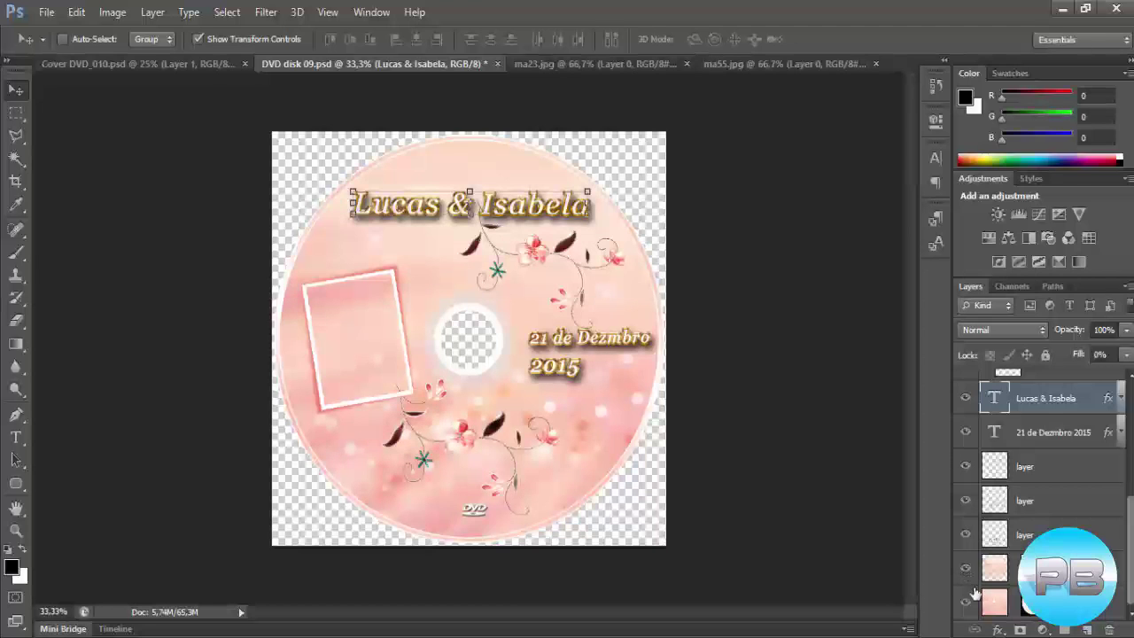
pyautogui.click(966, 602)
pyautogui.click(966, 603)
pyautogui.moveTo(1131, 542); pyautogui.dragTo(1131, 435)
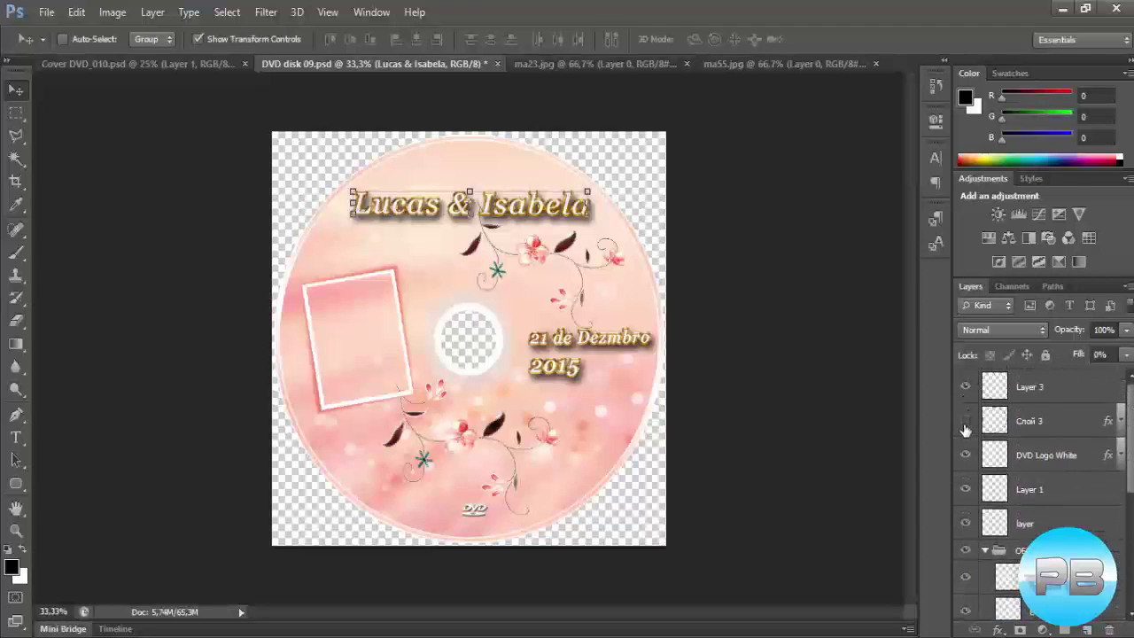
# Step: Toggle the white rim, DVD logo and photo frame layers, then select the photo frame layer
pyautogui.click(966, 424)
pyautogui.click(966, 424)
pyautogui.click(966, 490)
pyautogui.click(966, 490)
pyautogui.click(966, 527)
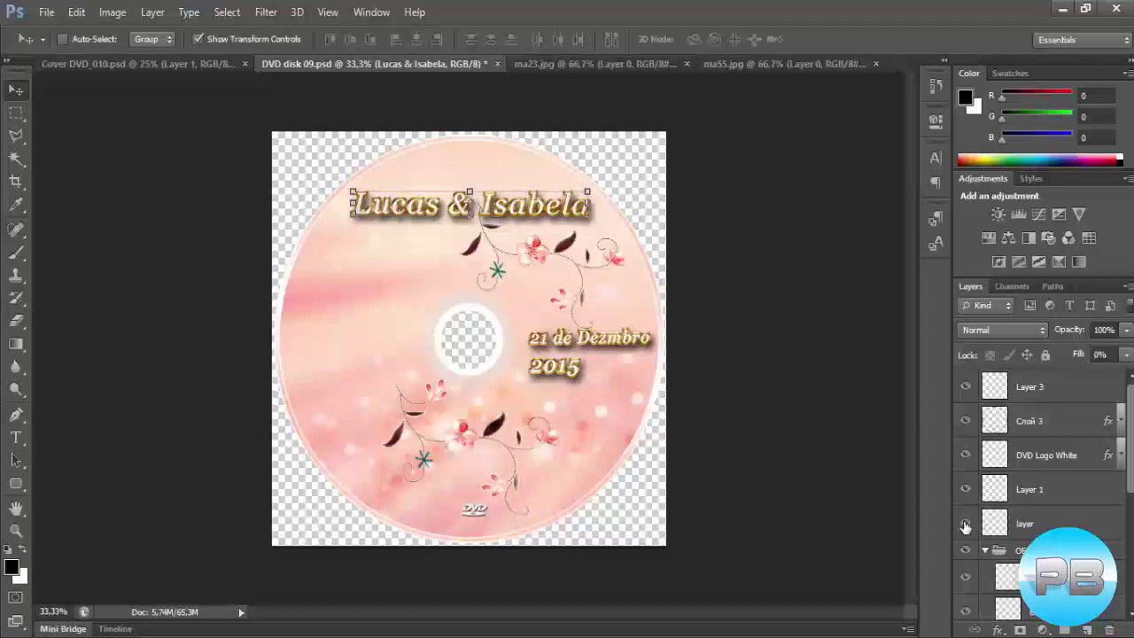
pyautogui.click(966, 526)
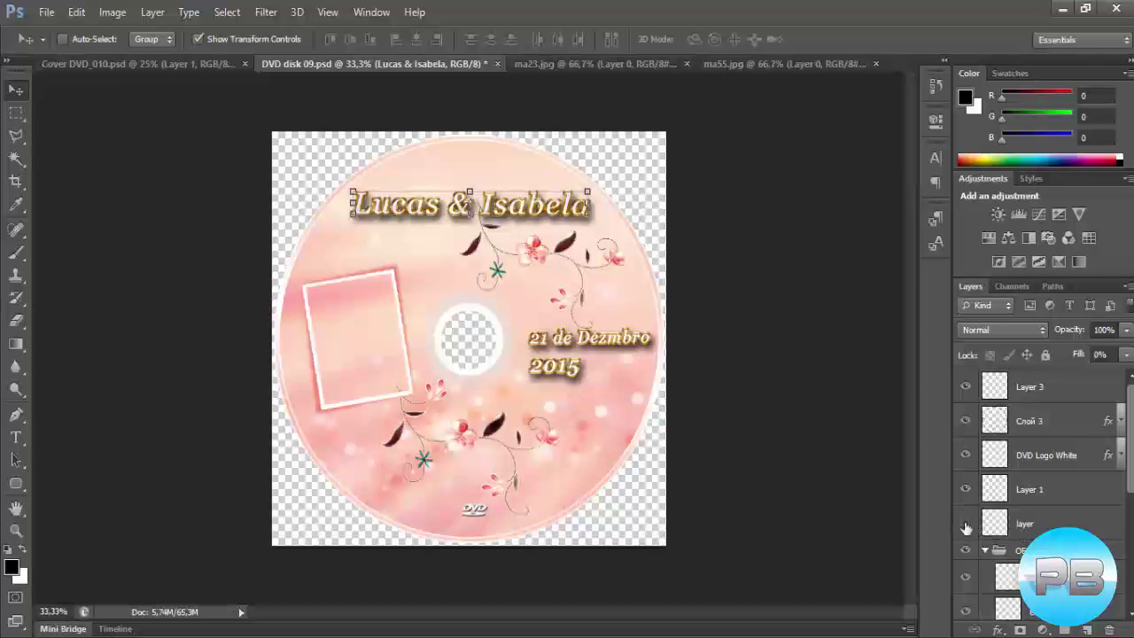
pyautogui.click(966, 527)
pyautogui.click(965, 526)
pyautogui.click(966, 526)
pyautogui.click(965, 527)
pyautogui.click(1048, 525)
pyautogui.click(46, 13)
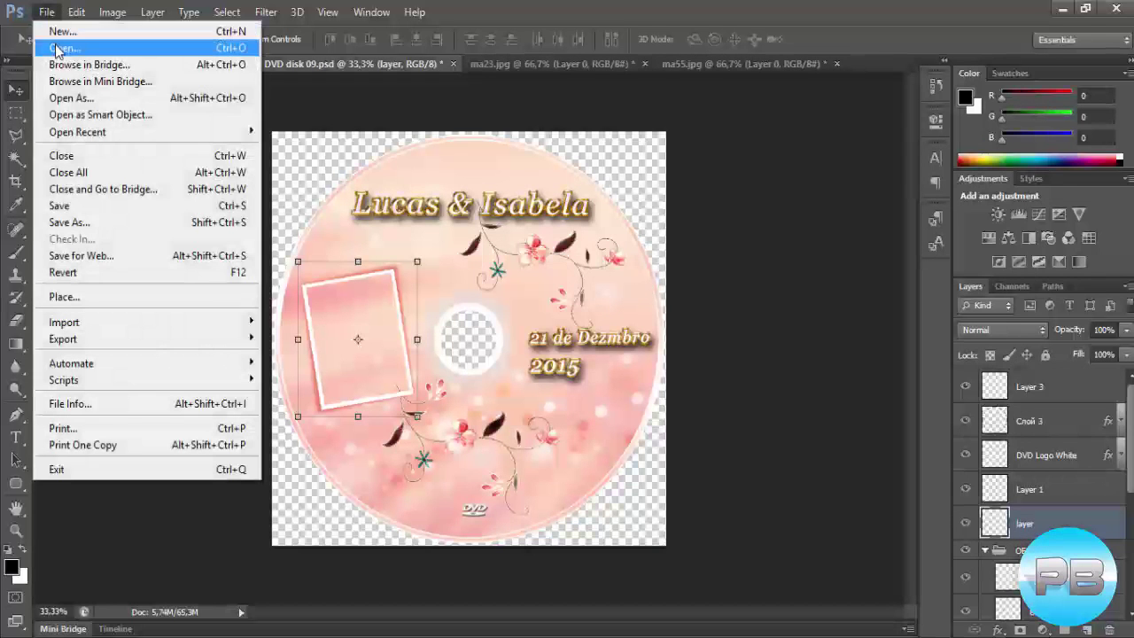
# Step: Open ma19, unlock its Background as Layer 0, and drag it toward the disc label document
pyautogui.click(64, 48)
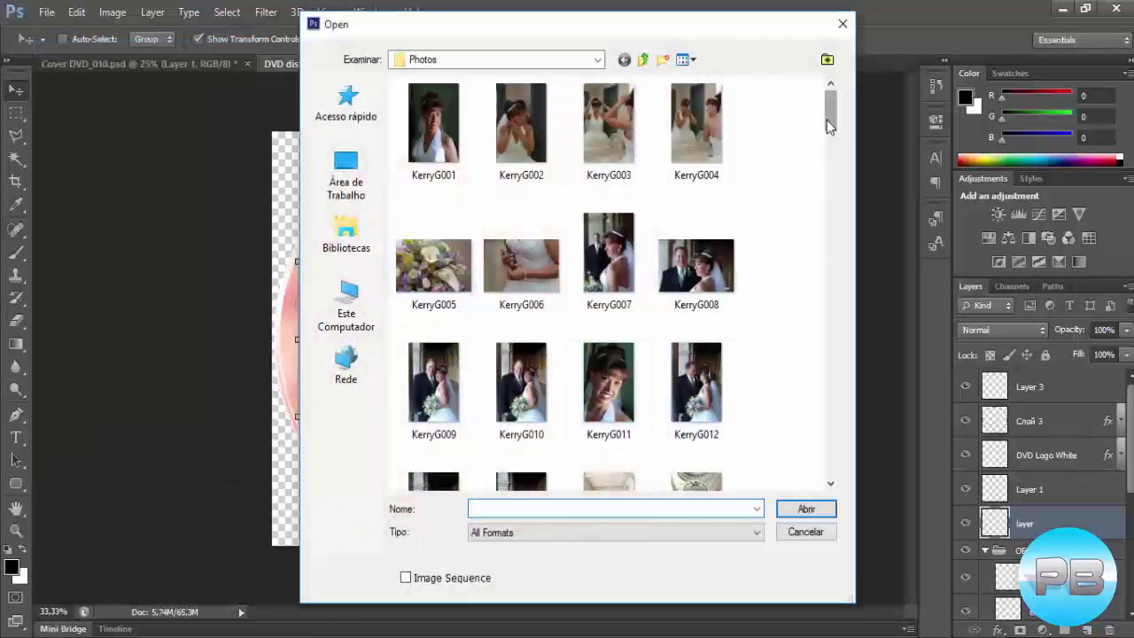
pyautogui.moveTo(829, 127); pyautogui.dragTo(828, 390)
pyautogui.click(521, 281)
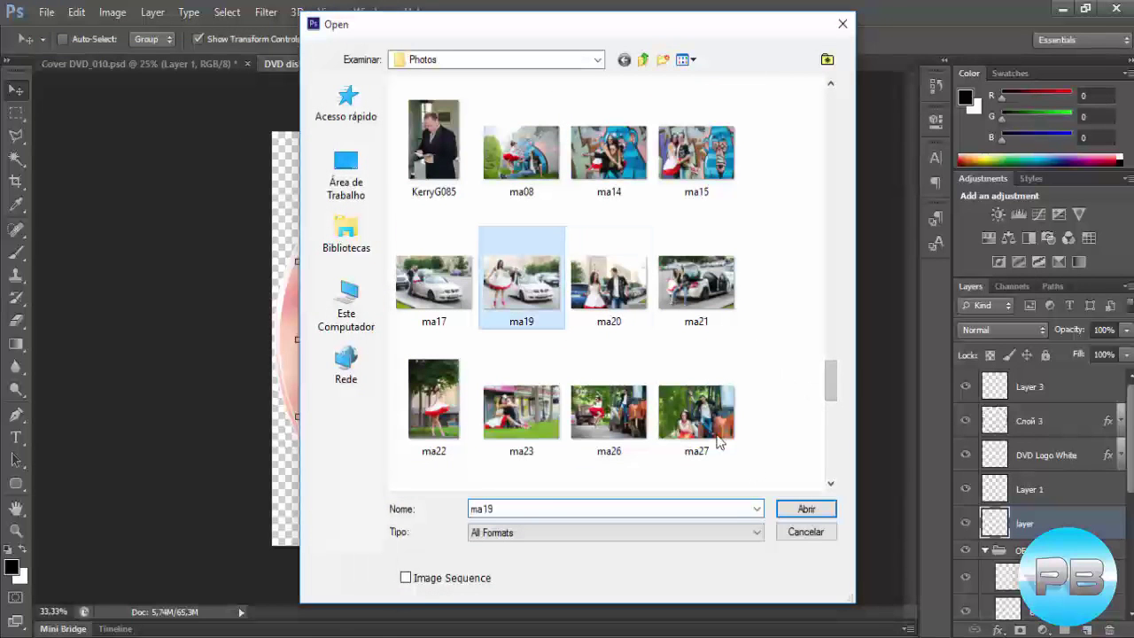
pyautogui.click(807, 510)
pyautogui.doubleClick(1057, 390)
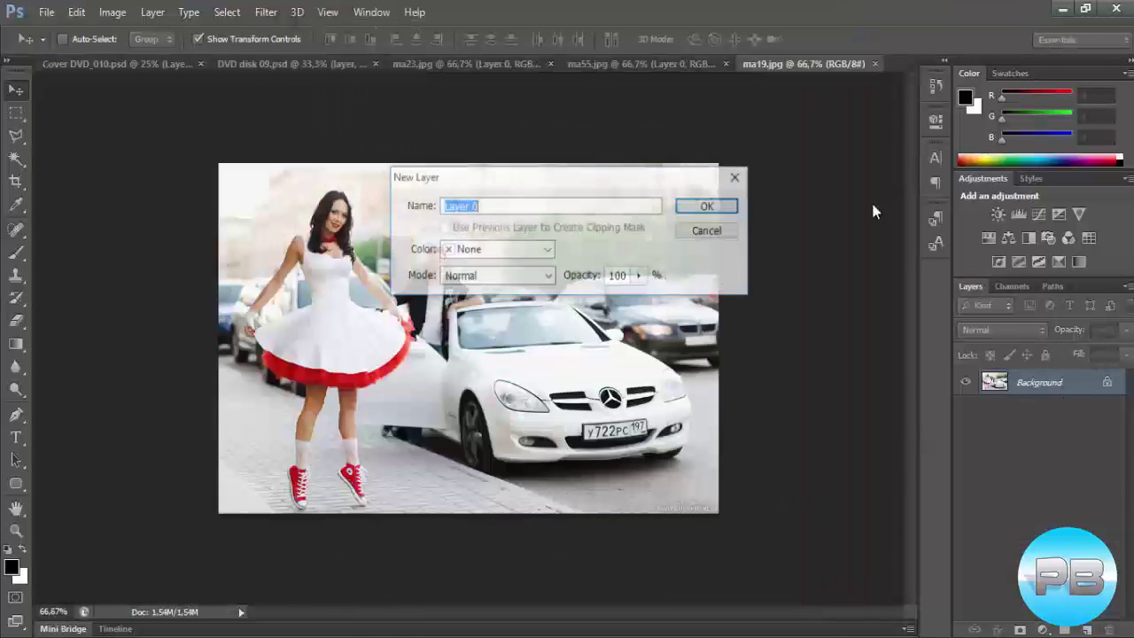
pyautogui.click(693, 206)
pyautogui.moveTo(399, 234)
pyautogui.mouseDown()
pyautogui.moveTo(150, 60)
pyautogui.moveTo(386, 279)
pyautogui.mouseUp()
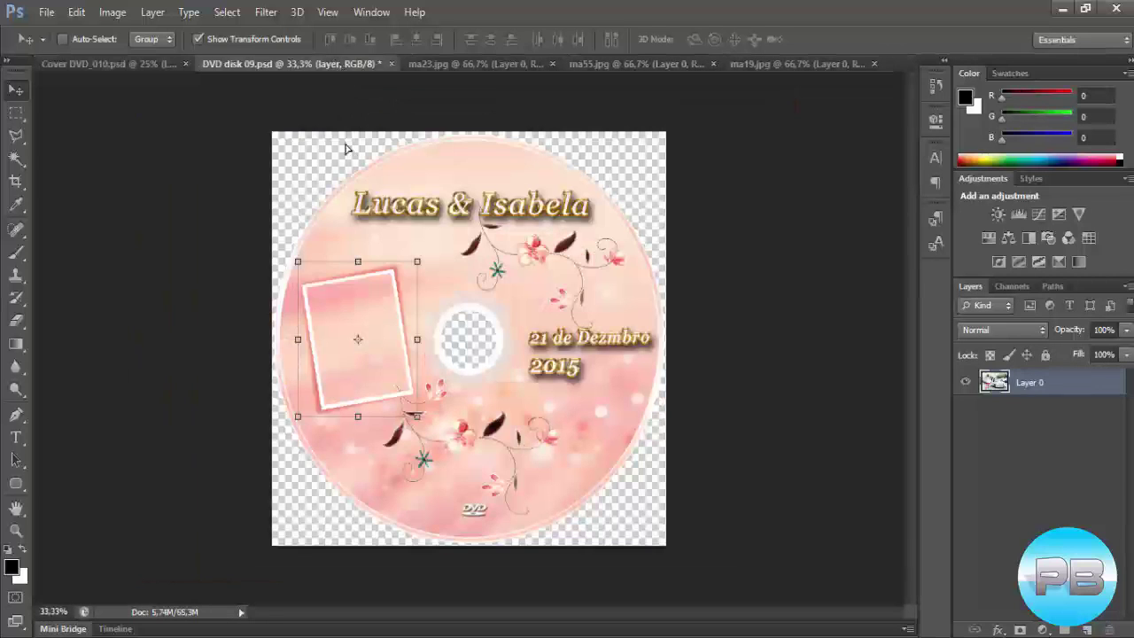
# Step: Drop the ma19 photo onto the disc label and place its layer beneath the white frame
pyautogui.moveTo(351, 120); pyautogui.dragTo(443, 180)
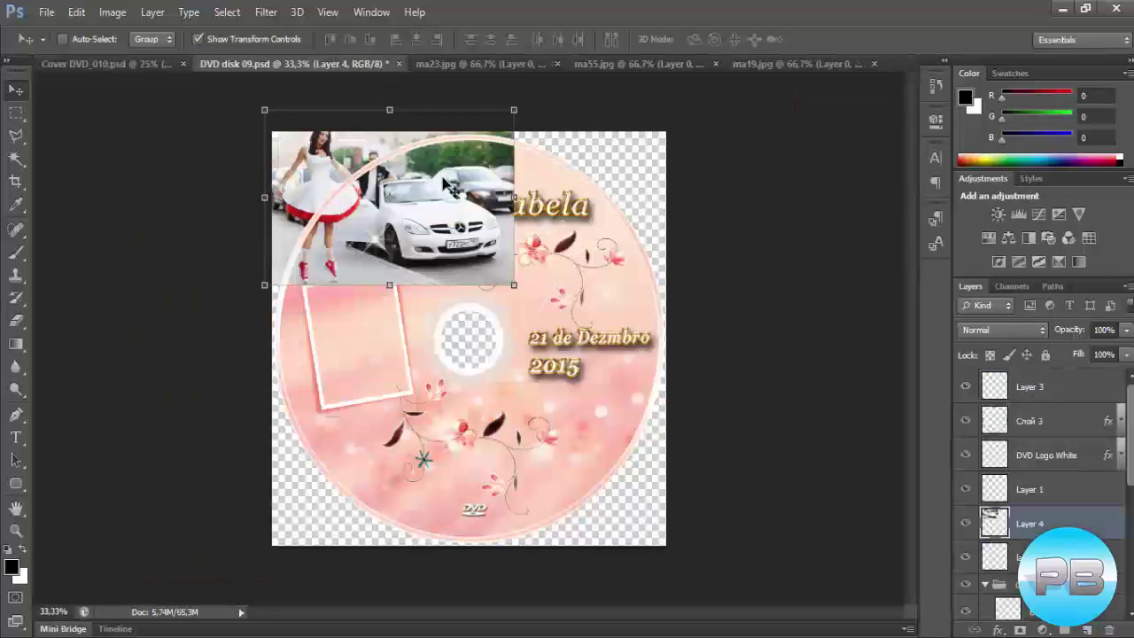
pyautogui.moveTo(422, 264); pyautogui.dragTo(410, 381)
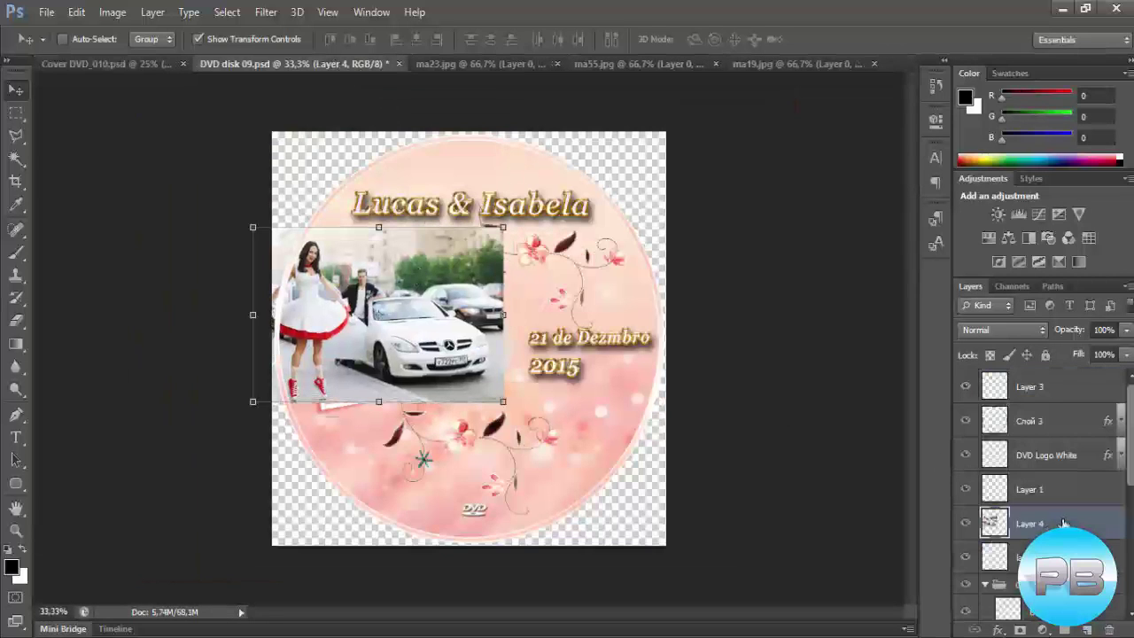
pyautogui.moveTo(1064, 523); pyautogui.dragTo(1036, 560)
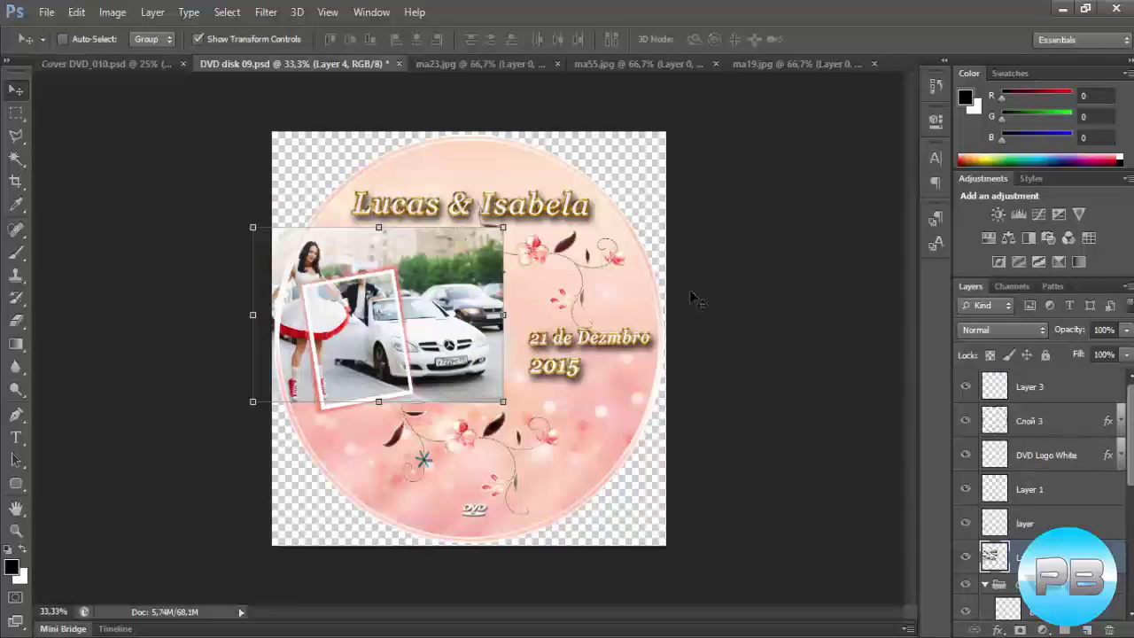
# Step: Scale the photo to about 36% and tilt it about 10° to fit the left frame
pyautogui.moveTo(502, 226); pyautogui.dragTo(420, 285)
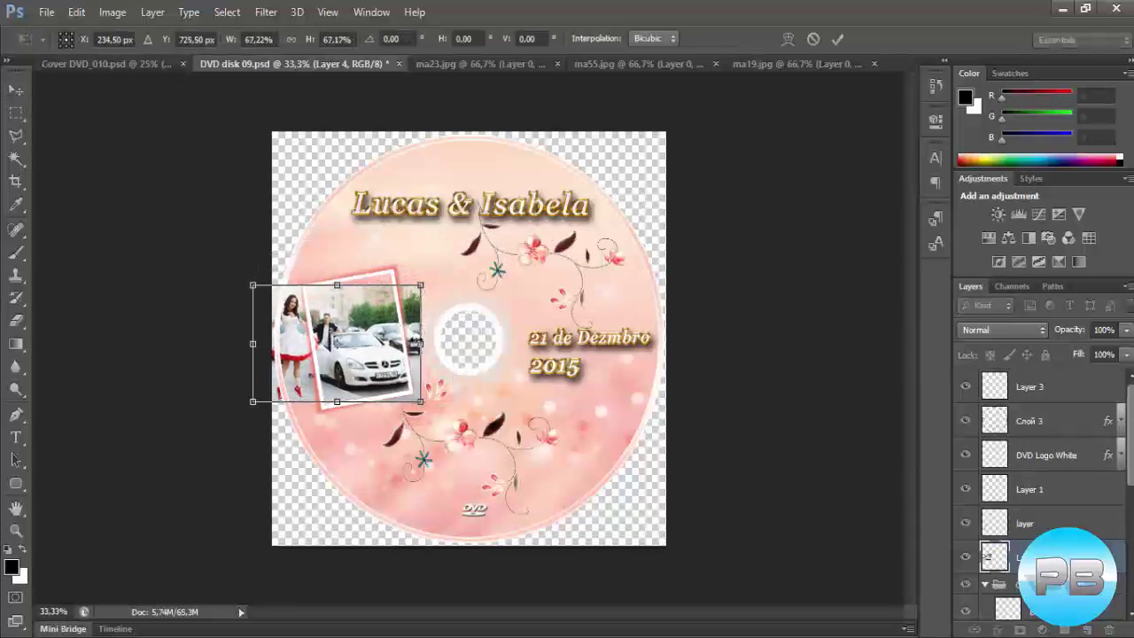
pyautogui.moveTo(420, 342)
pyautogui.mouseDown()
pyautogui.moveTo(351, 342)
pyautogui.moveTo(361, 322)
pyautogui.mouseUp()
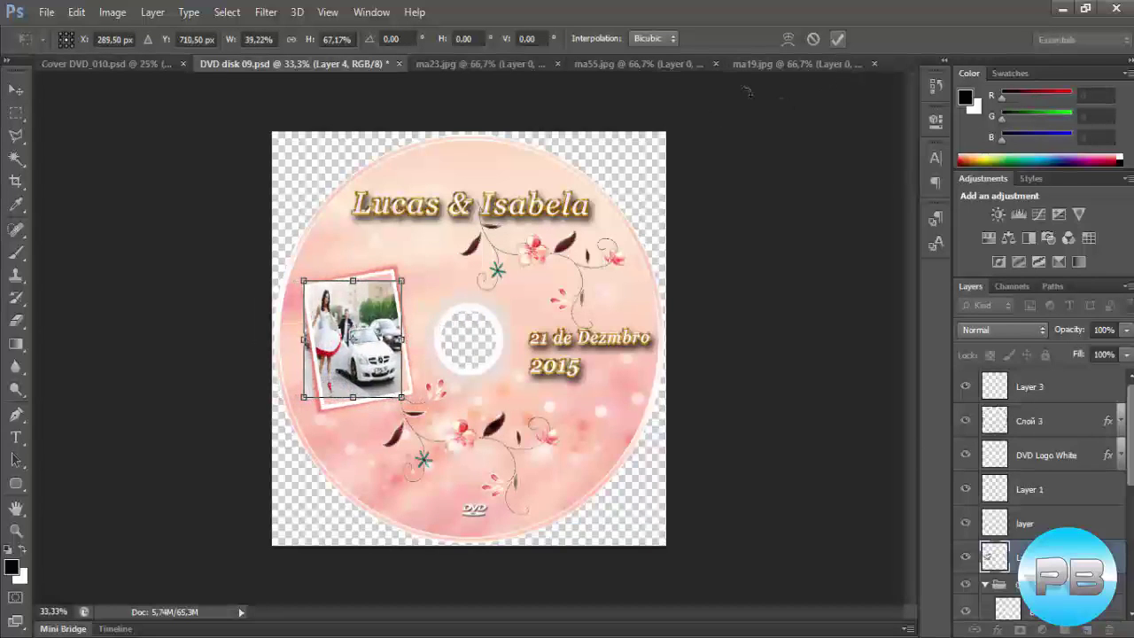
pyautogui.moveTo(412, 268); pyautogui.dragTo(400, 258)
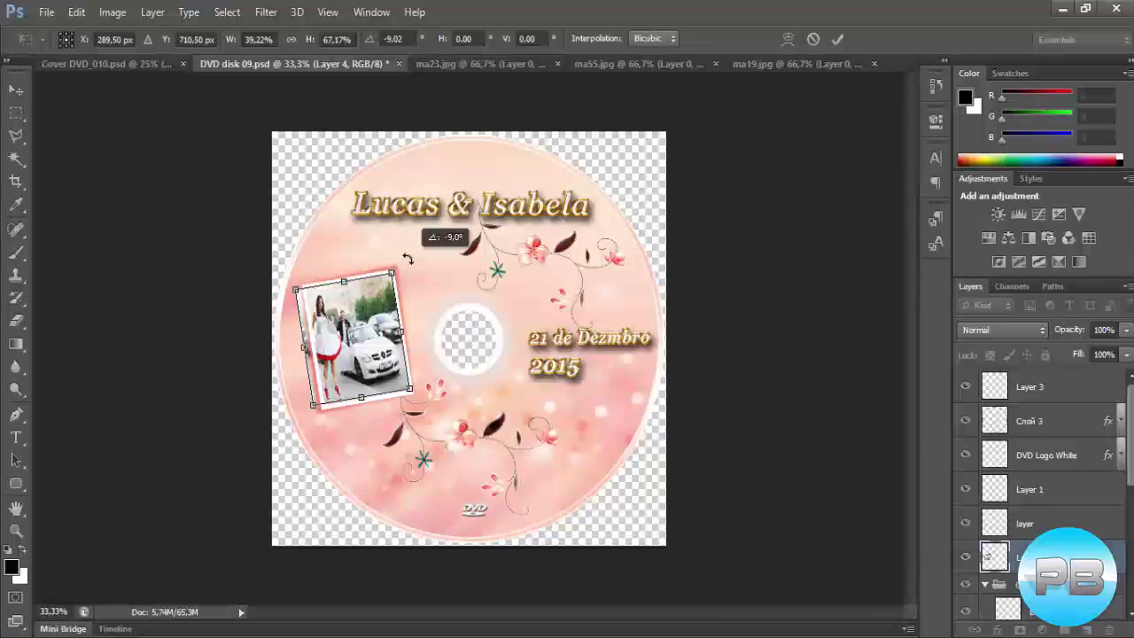
pyautogui.moveTo(303, 343); pyautogui.dragTo(310, 345)
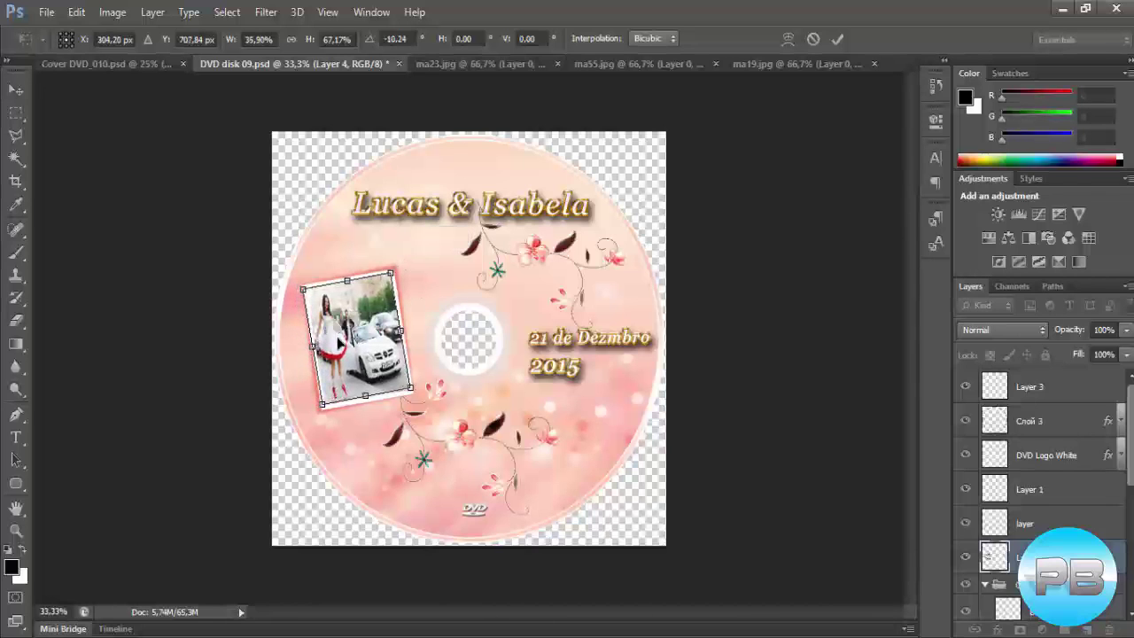
pyautogui.hotkey('ctrl', '+')
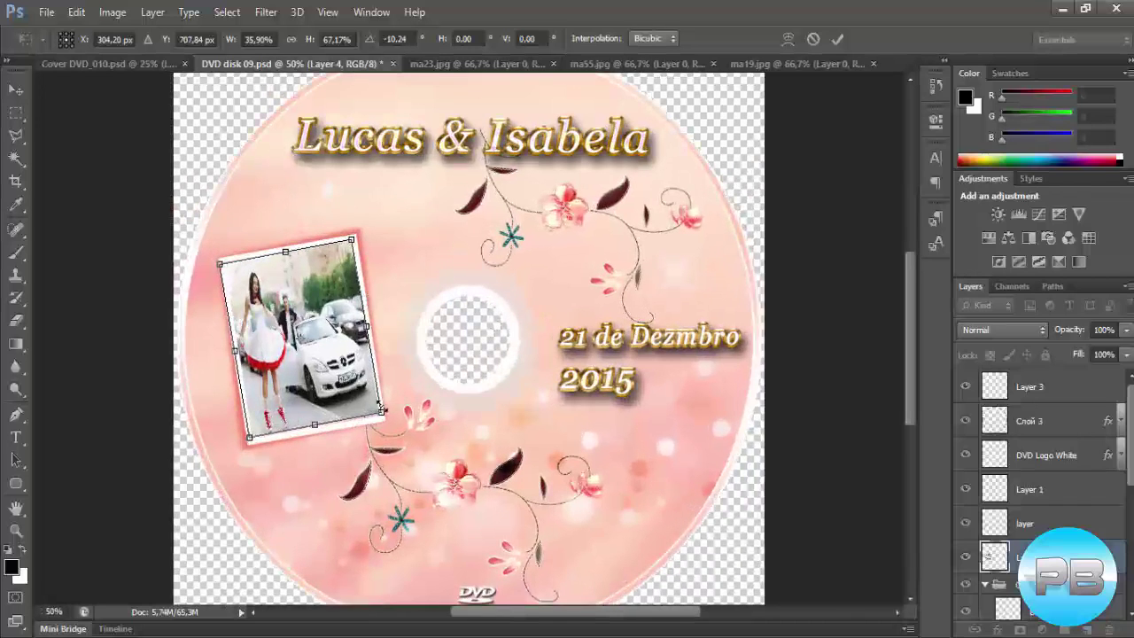
pyautogui.moveTo(315, 426); pyautogui.dragTo(320, 431)
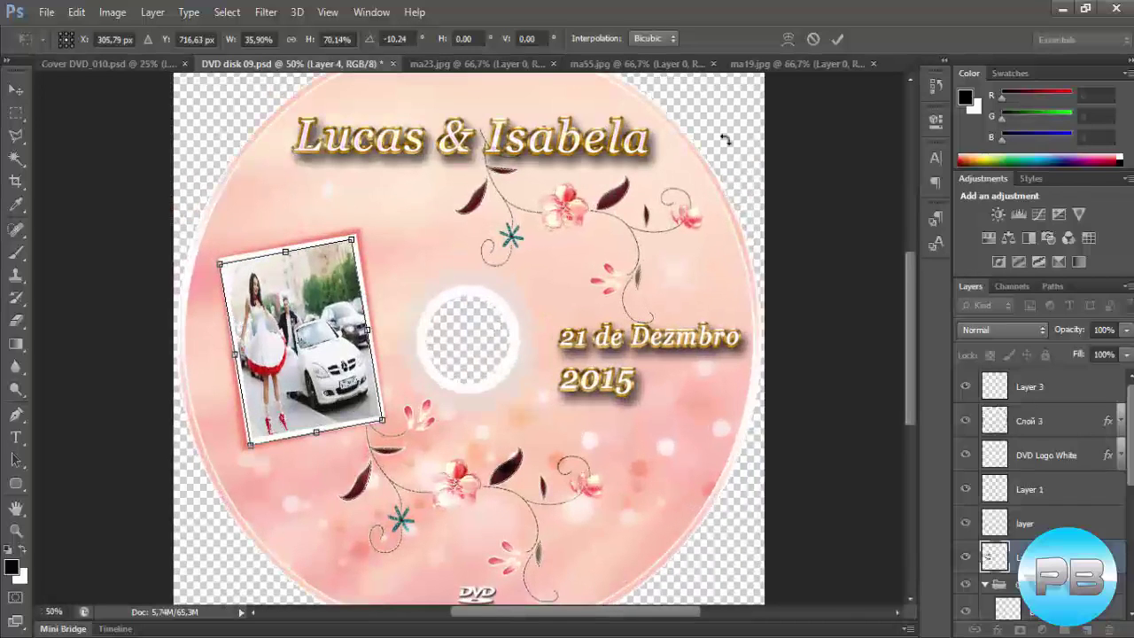
pyautogui.click(837, 39)
pyautogui.scroll(-1, 753, 211)
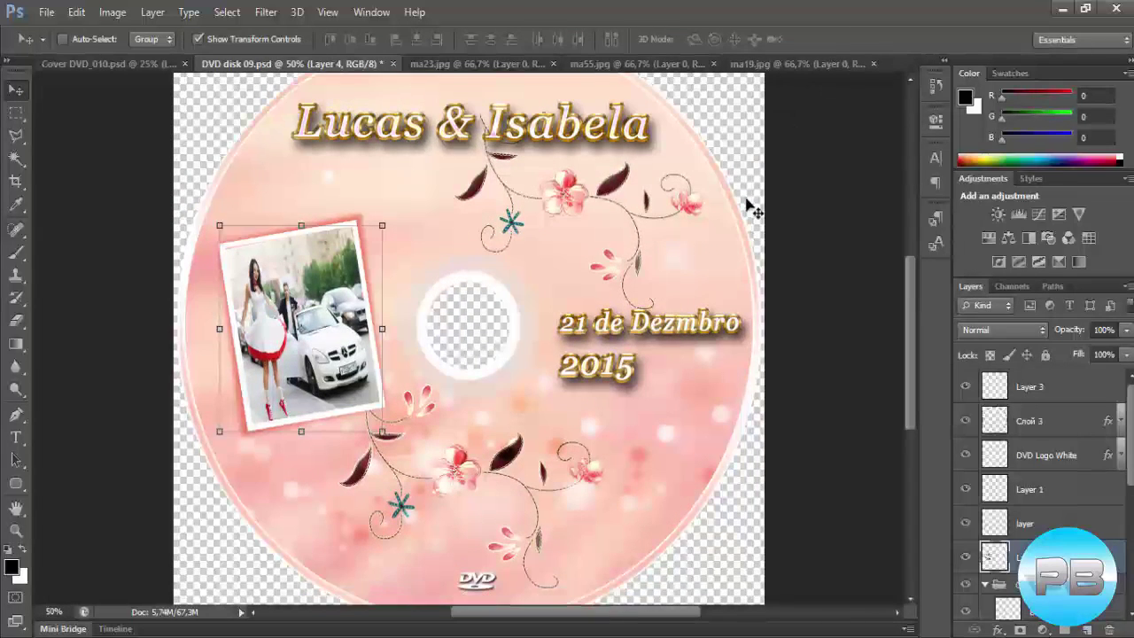
pyautogui.hotkey('ctrl', '-')
pyautogui.hotkey('ctrl', '-')
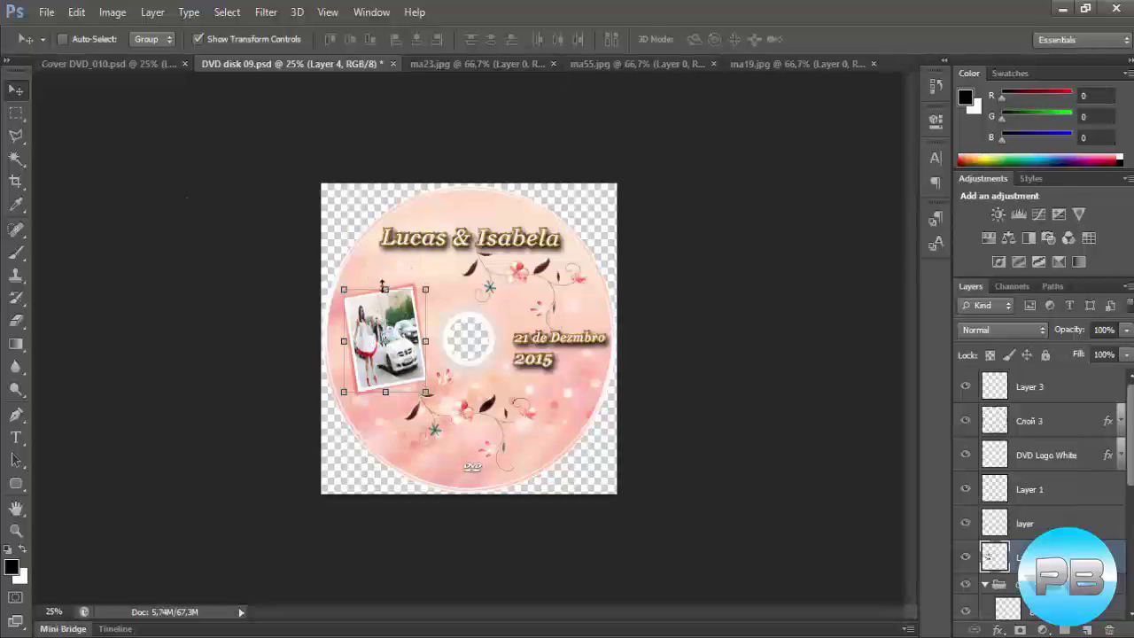
pyautogui.moveTo(1132, 417)
pyautogui.mouseDown()
pyautogui.moveTo(1131, 458)
pyautogui.moveTo(1131, 416)
pyautogui.mouseUp()
pyautogui.click(42, 12)
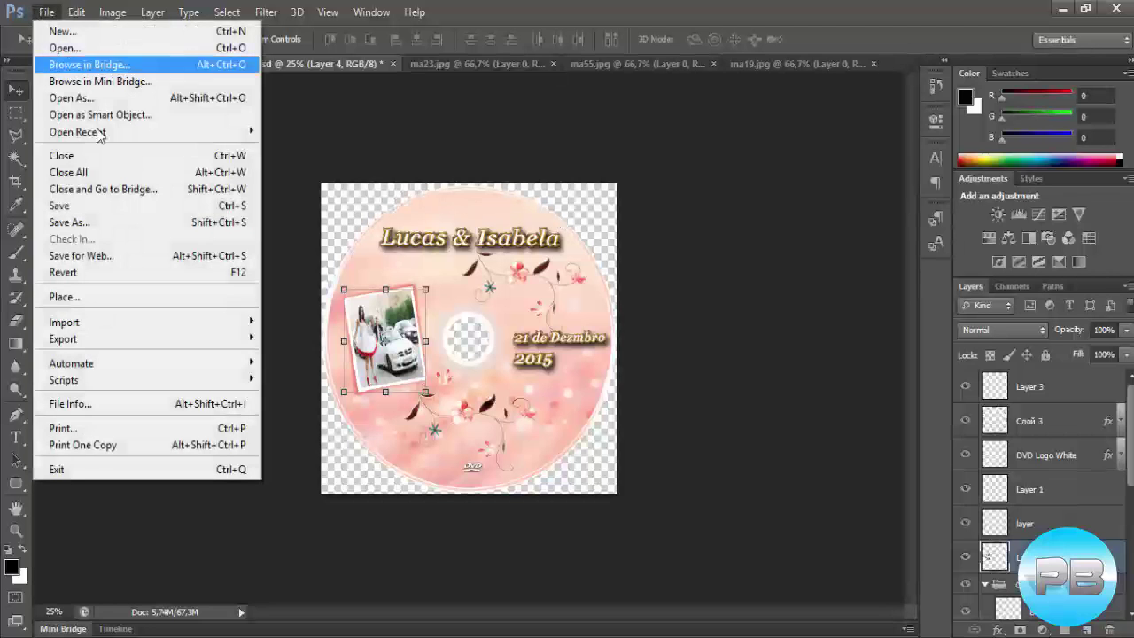
pyautogui.click(94, 222)
pyautogui.click(340, 176)
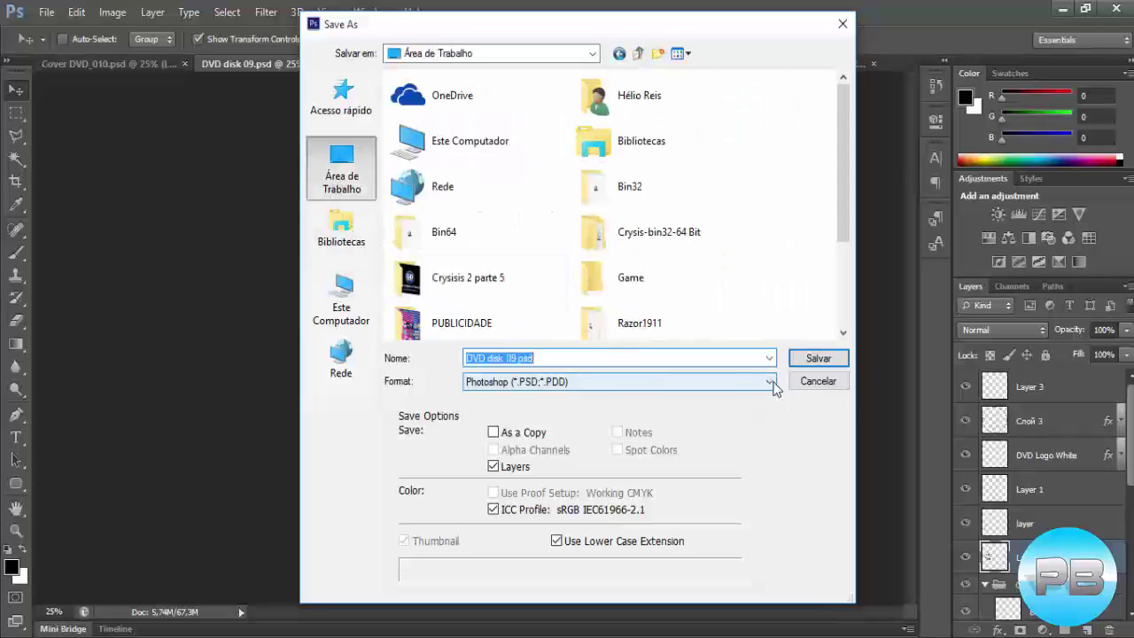
pyautogui.click(818, 381)
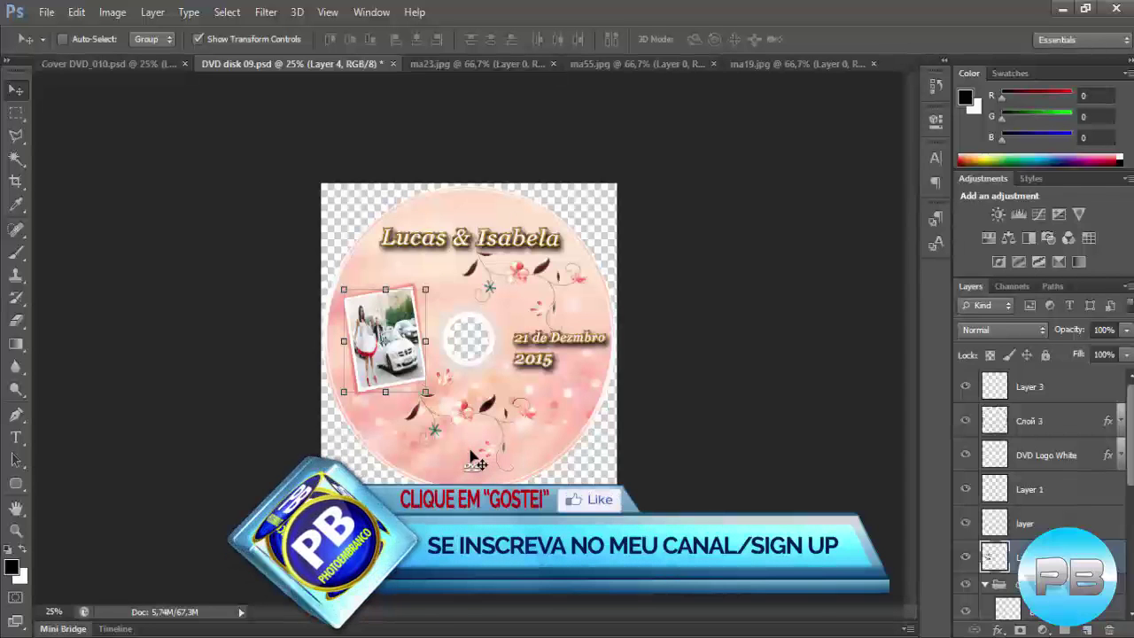
pyautogui.hotkey('ctrl', '+')
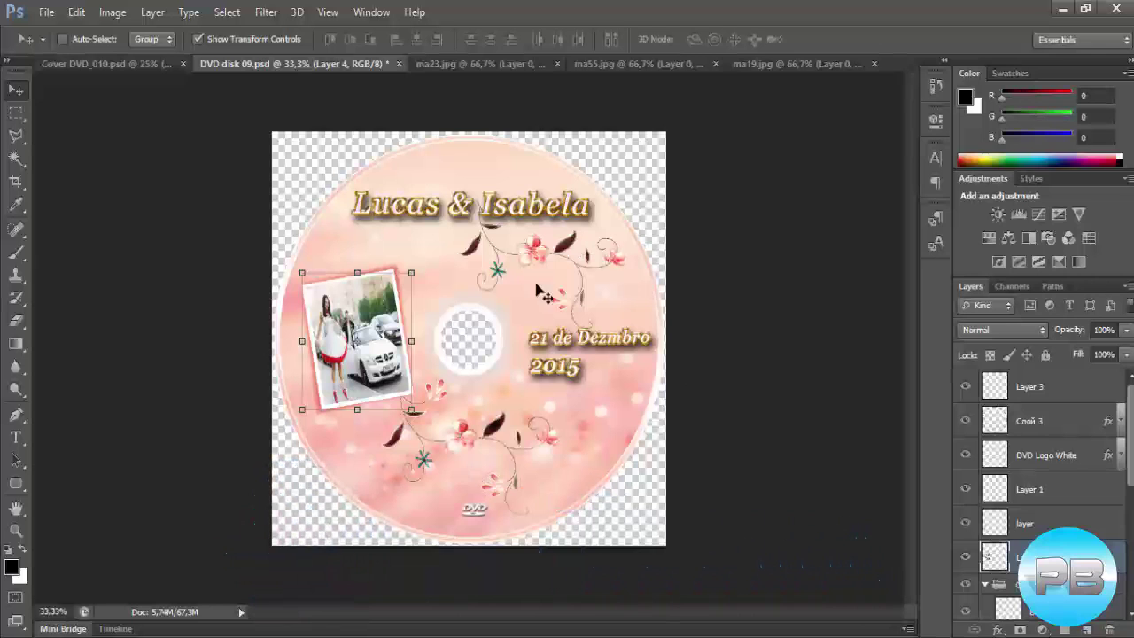
# Step: Save the disc label as a PNG copy named DVD disk 09.png
pyautogui.click(46, 11)
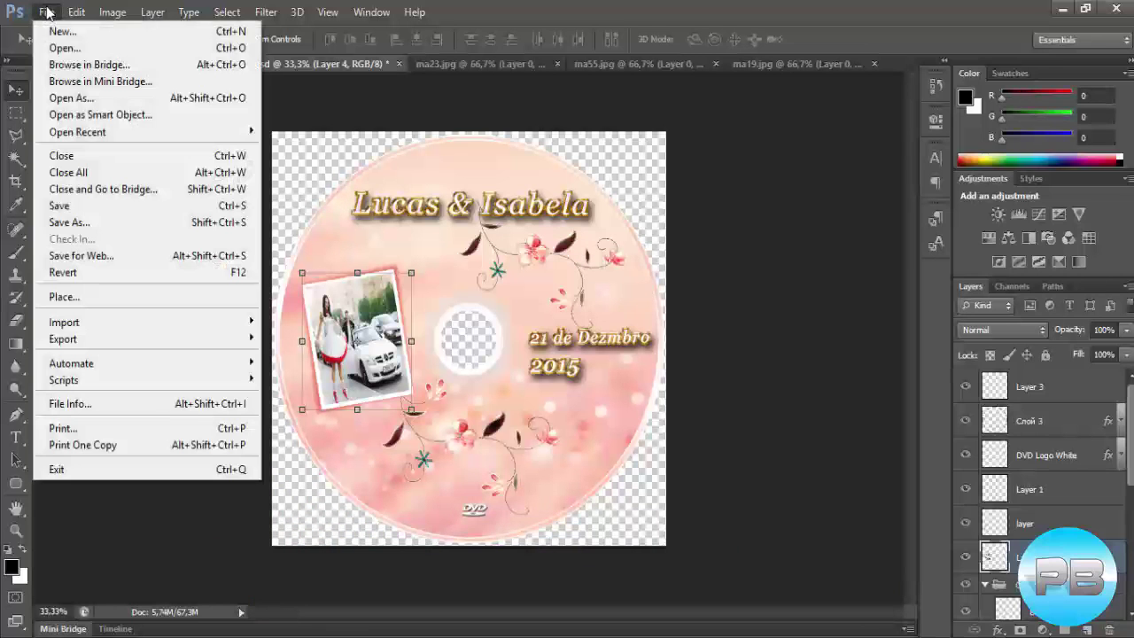
pyautogui.click(86, 223)
pyautogui.click(738, 383)
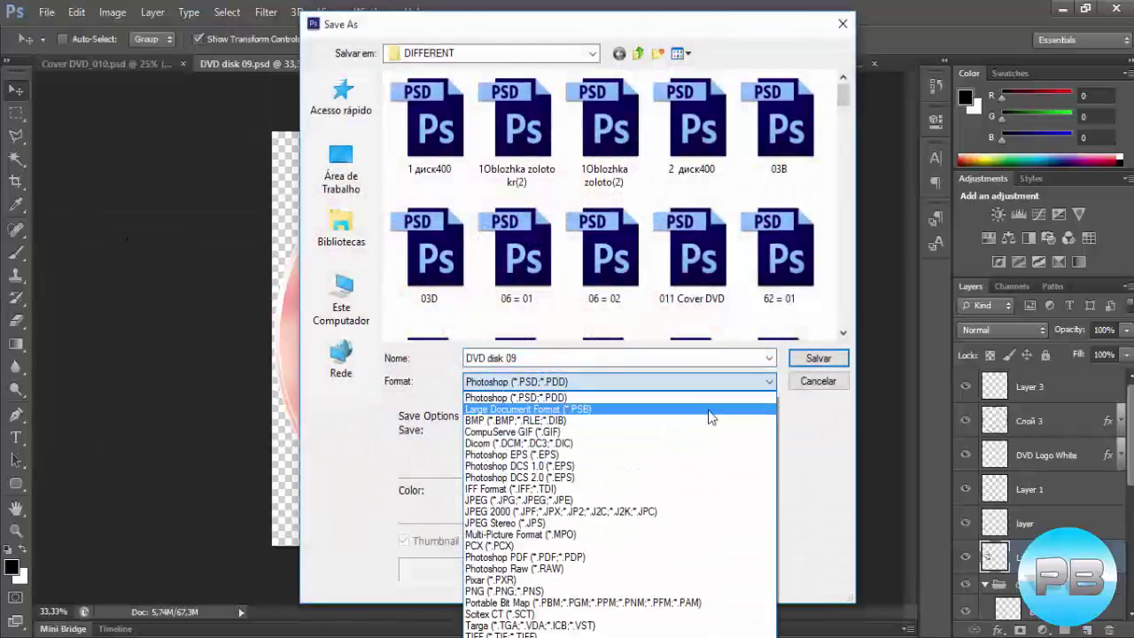
pyautogui.click(567, 591)
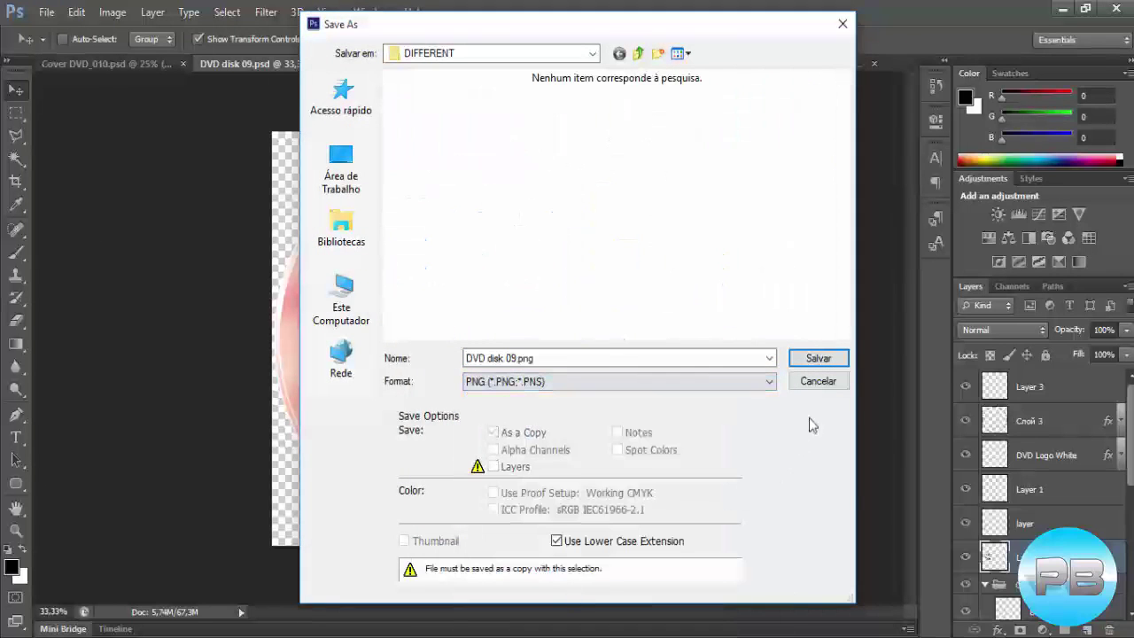
pyautogui.click(816, 383)
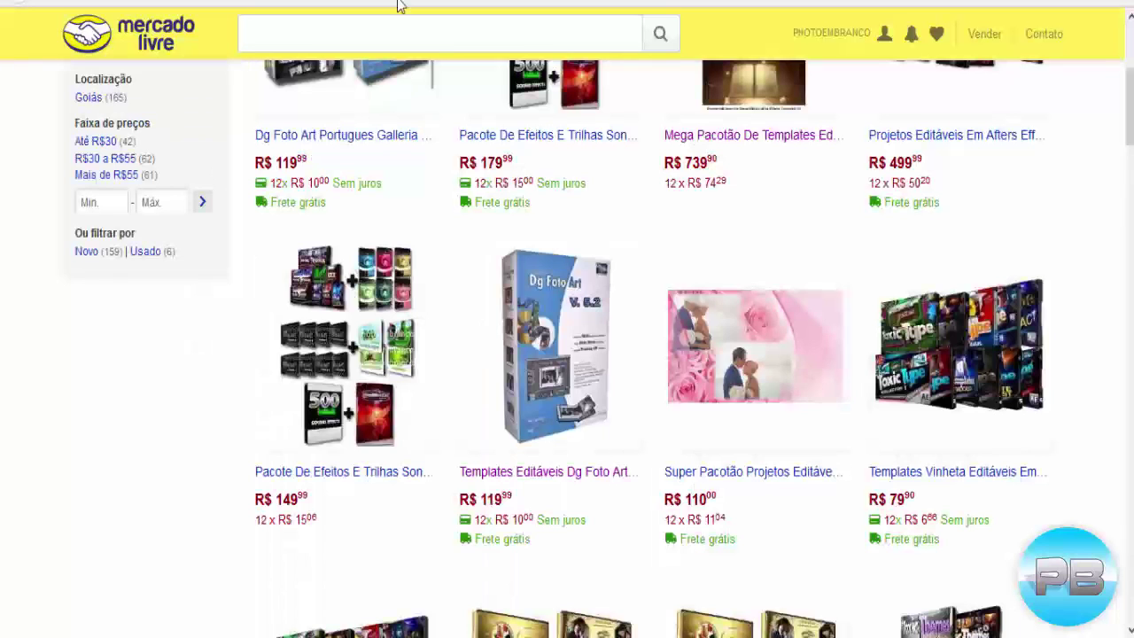
# Step: Scroll the Mercado Livre listing of editable template packs
pyautogui.scroll(4, 601, 209)
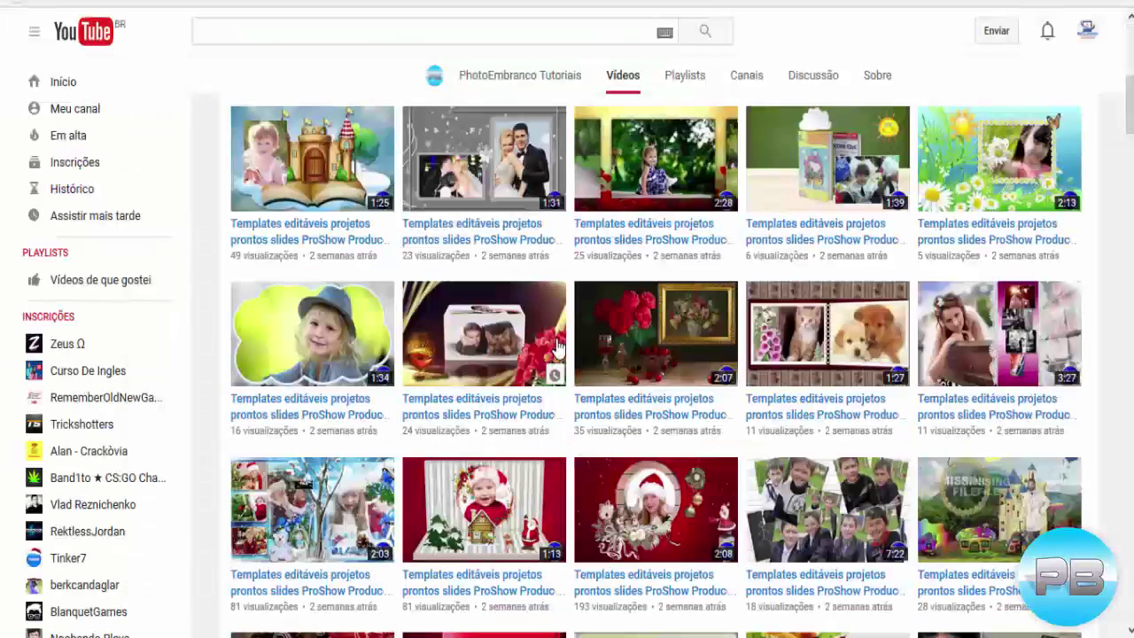
pyautogui.scroll(3, 630, 341)
pyautogui.scroll(2, 624, 343)
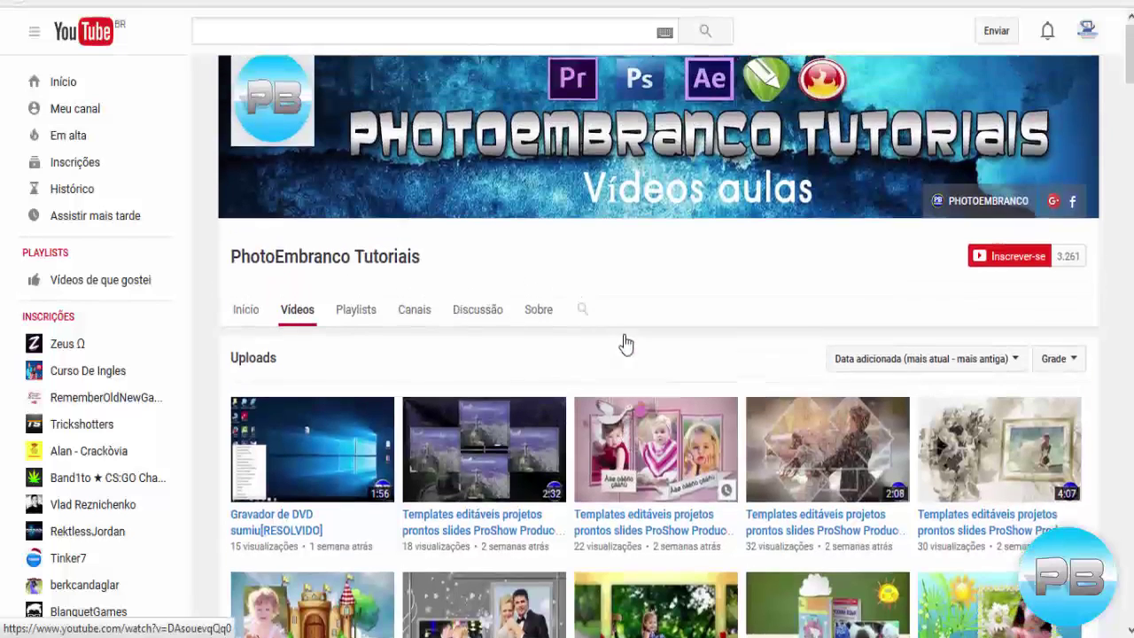
pyautogui.scroll(-2, 640, 423)
pyautogui.scroll(-1, 636, 433)
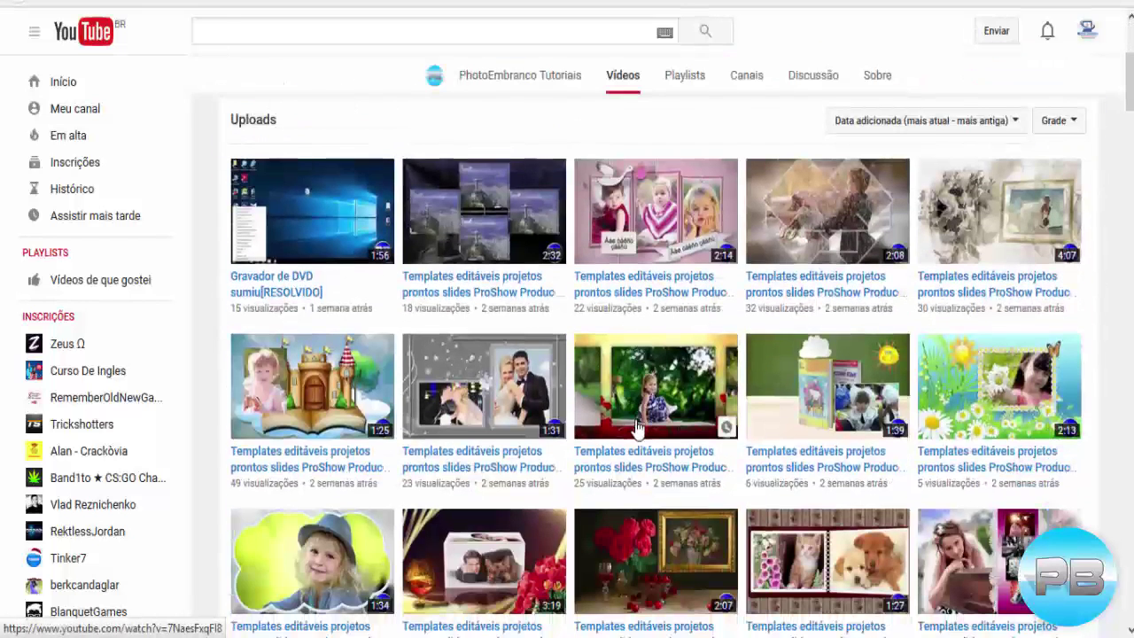
pyautogui.scroll(2, 635, 442)
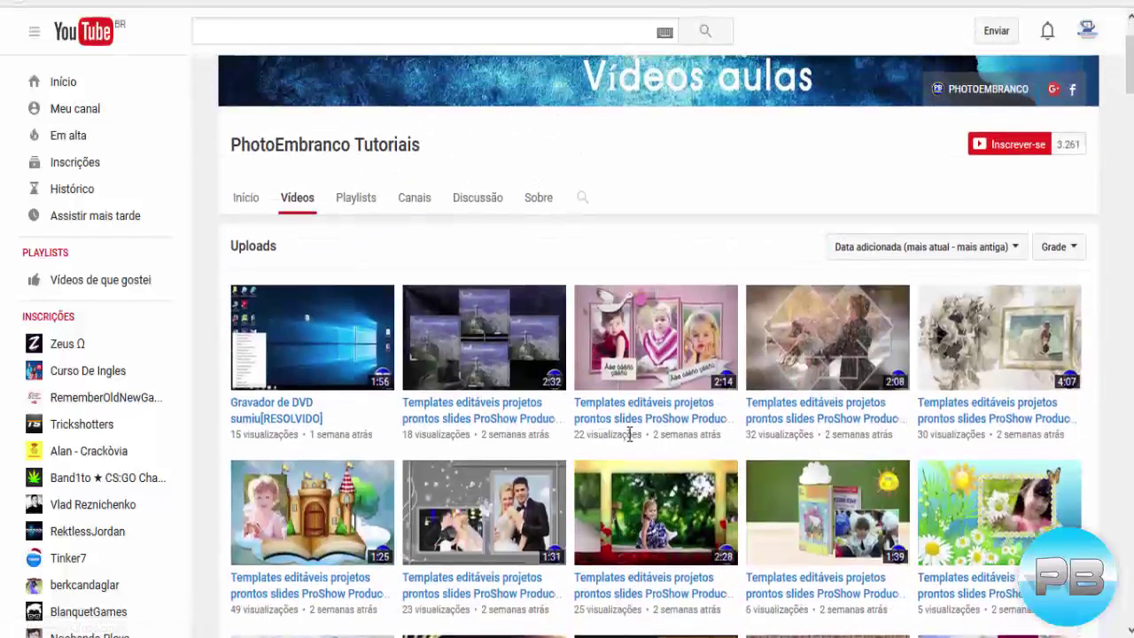